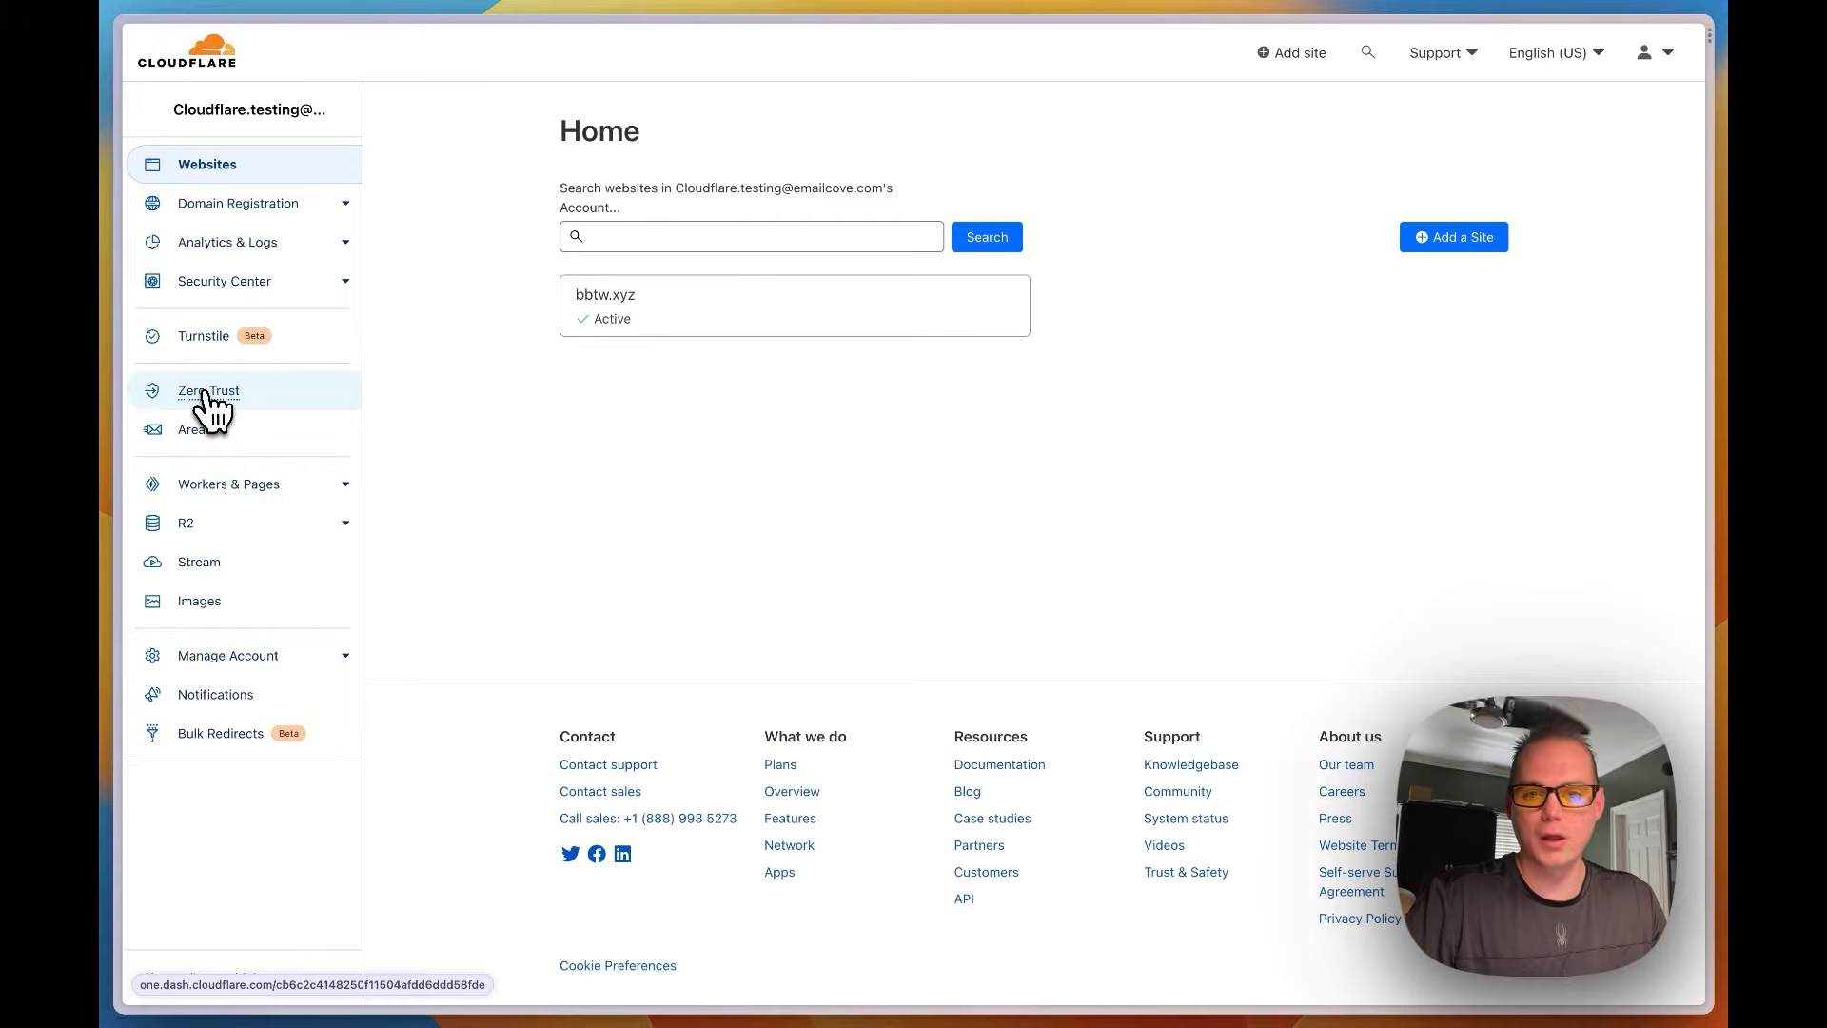
In the Zero Trust Access section, create a new tunnel named bigbear
{"action": "left_click", "coordinate": [208, 394]}
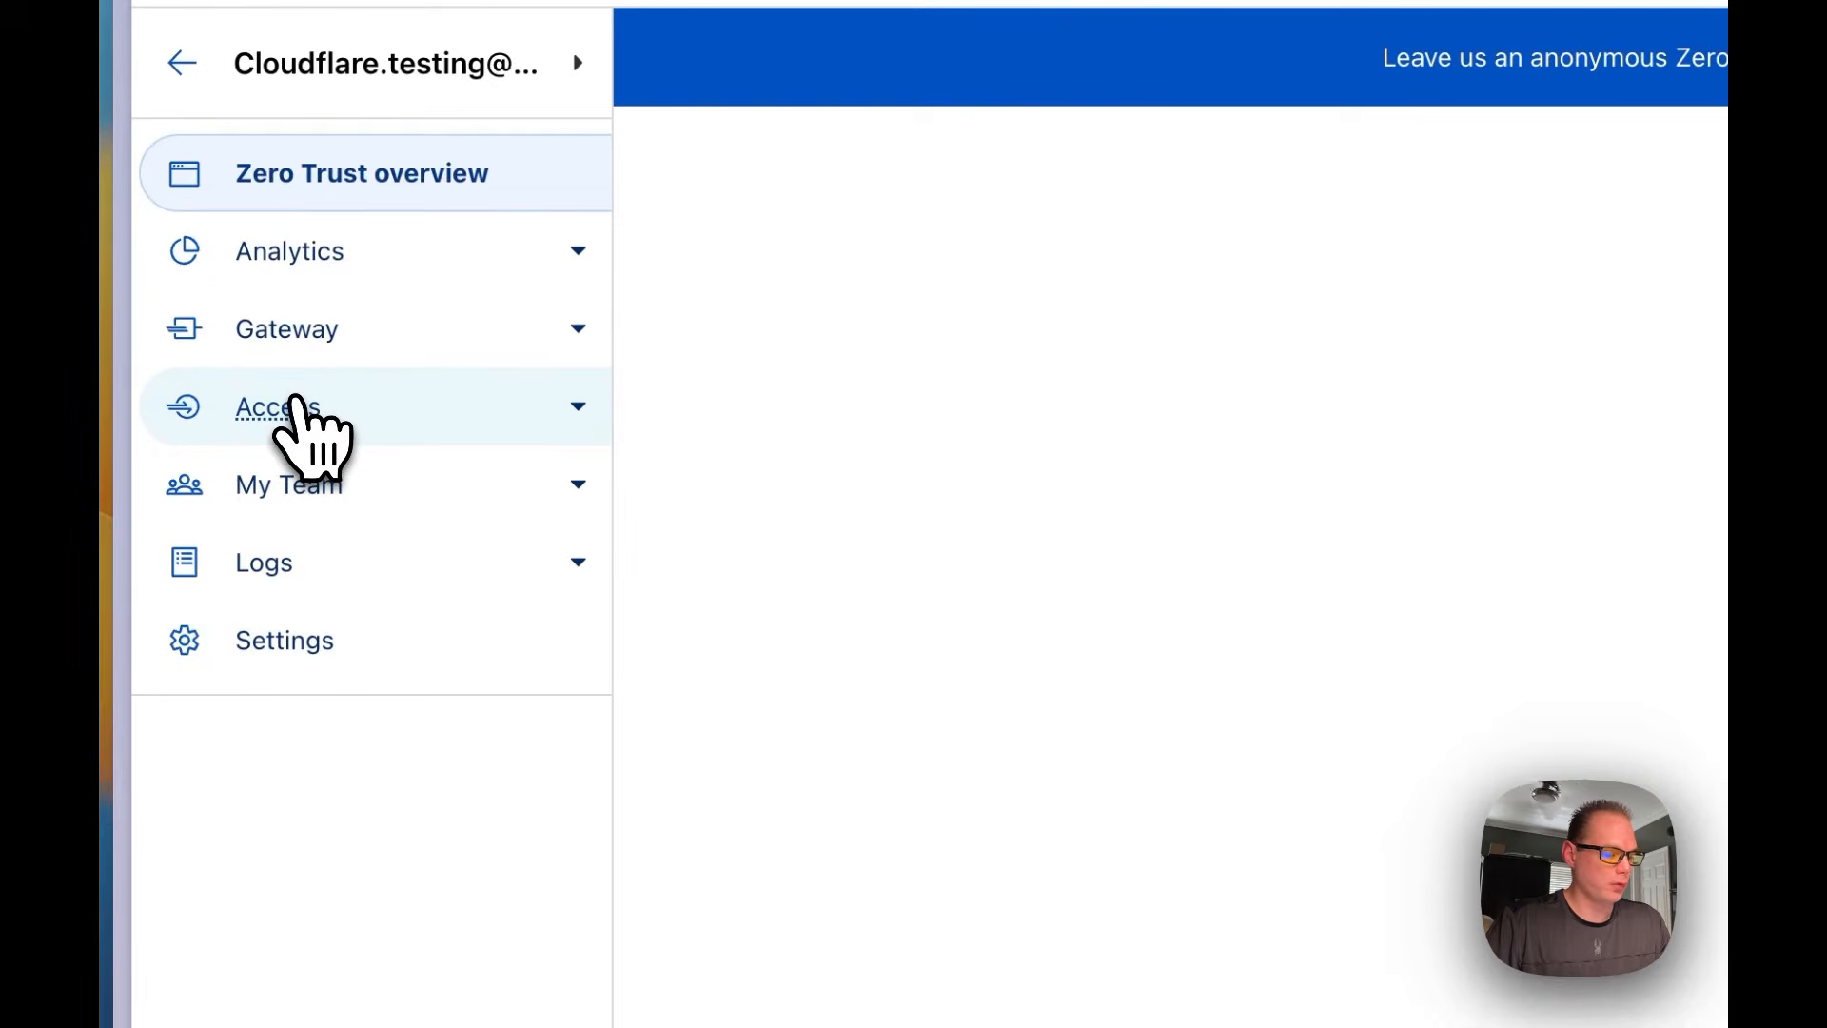
{"action": "left_click", "coordinate": [290, 405]}
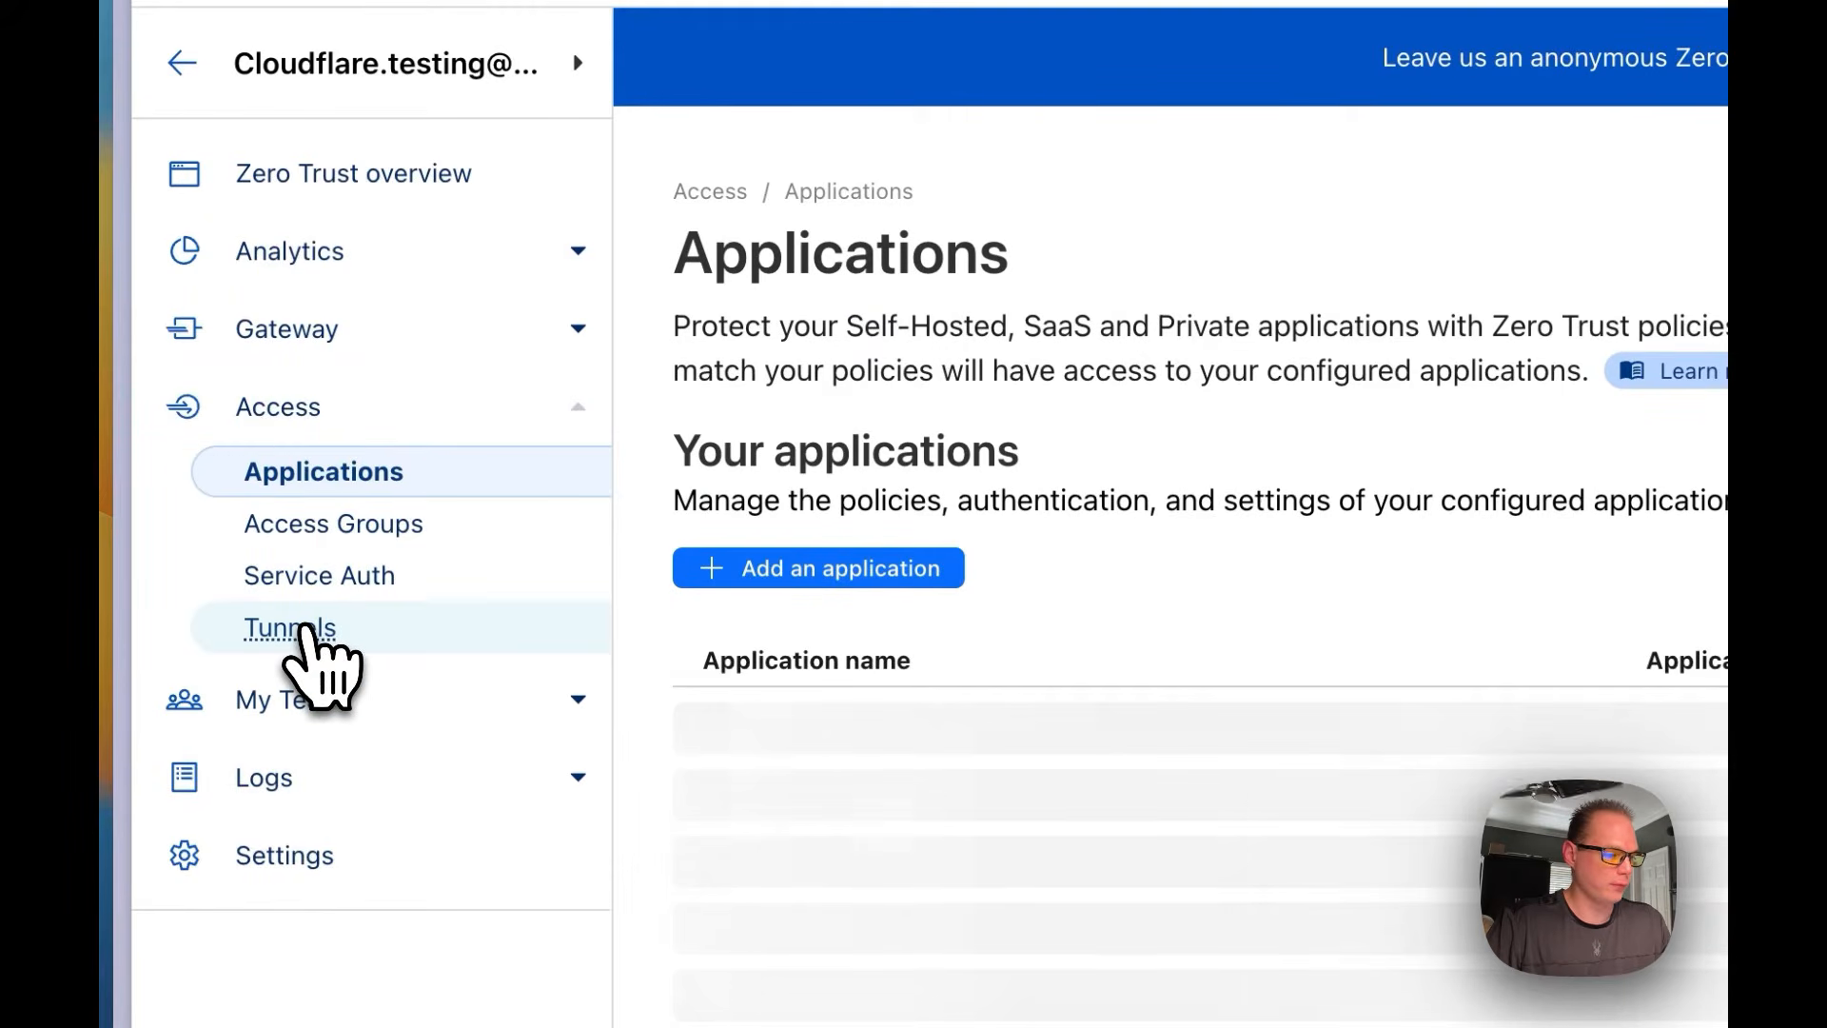
{"action": "left_click", "coordinate": [302, 628]}
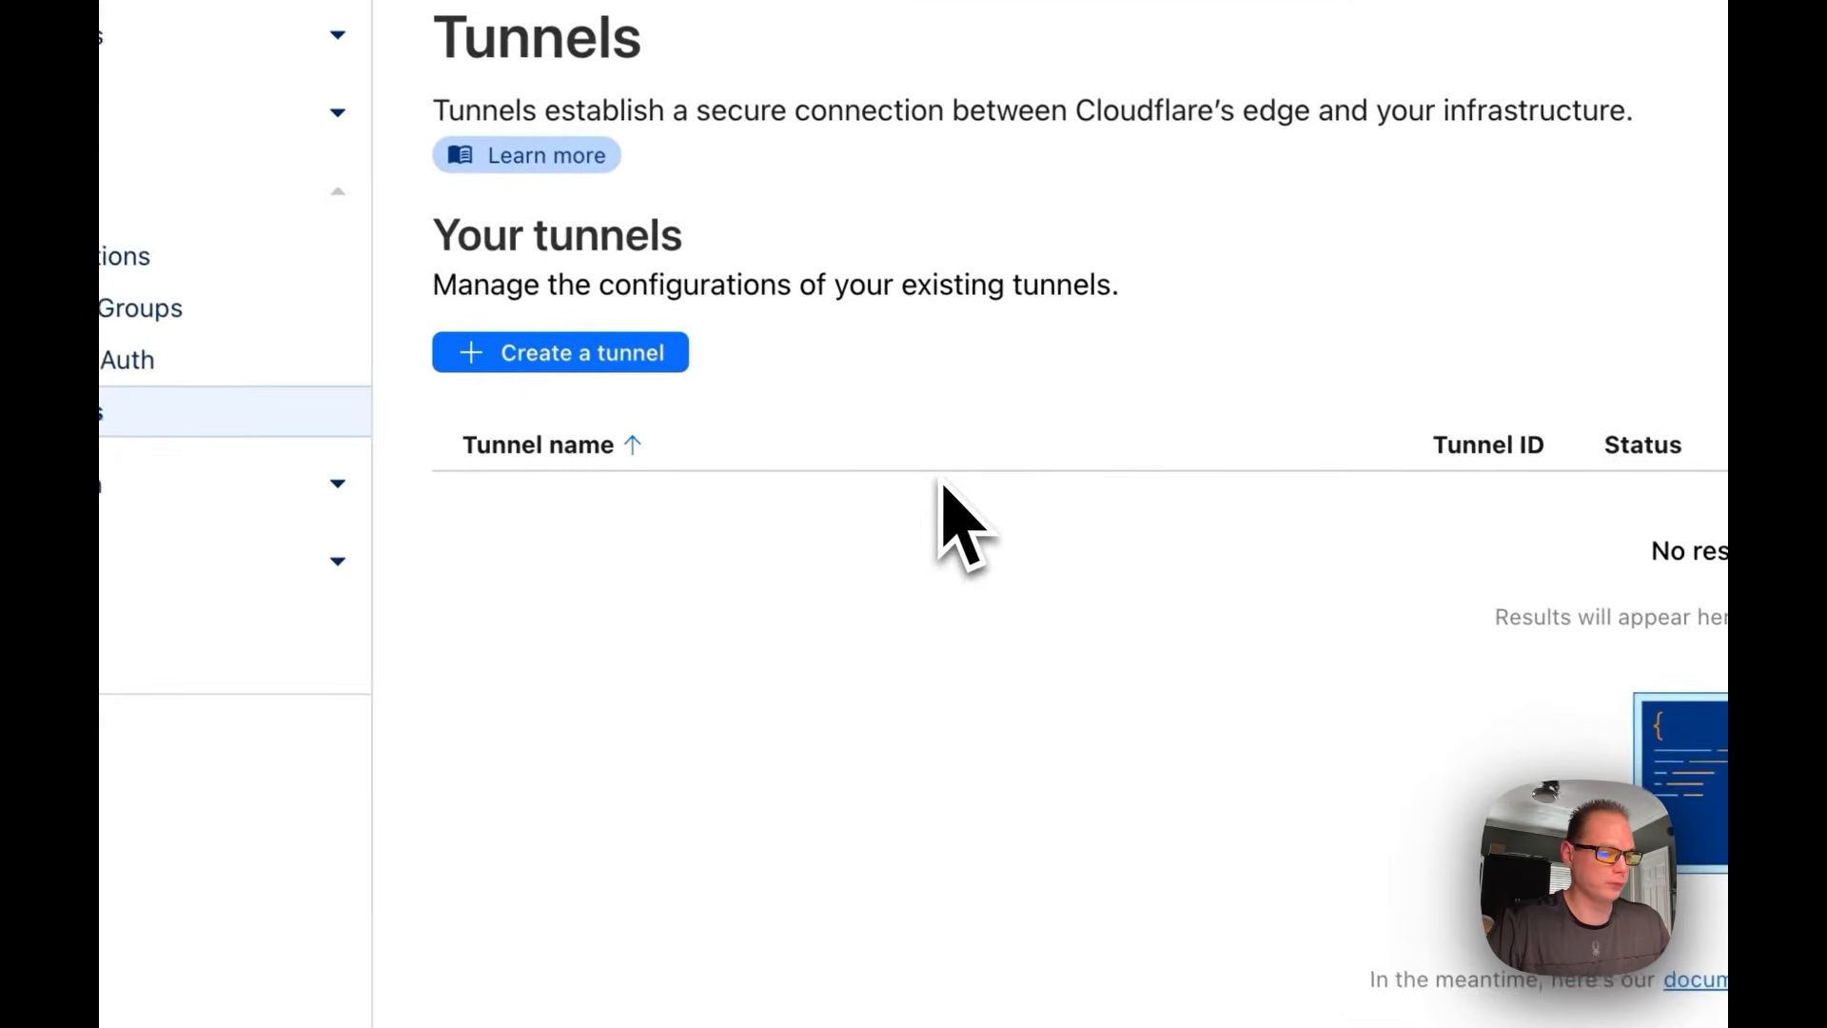
{"action": "left_click", "coordinate": [576, 359]}
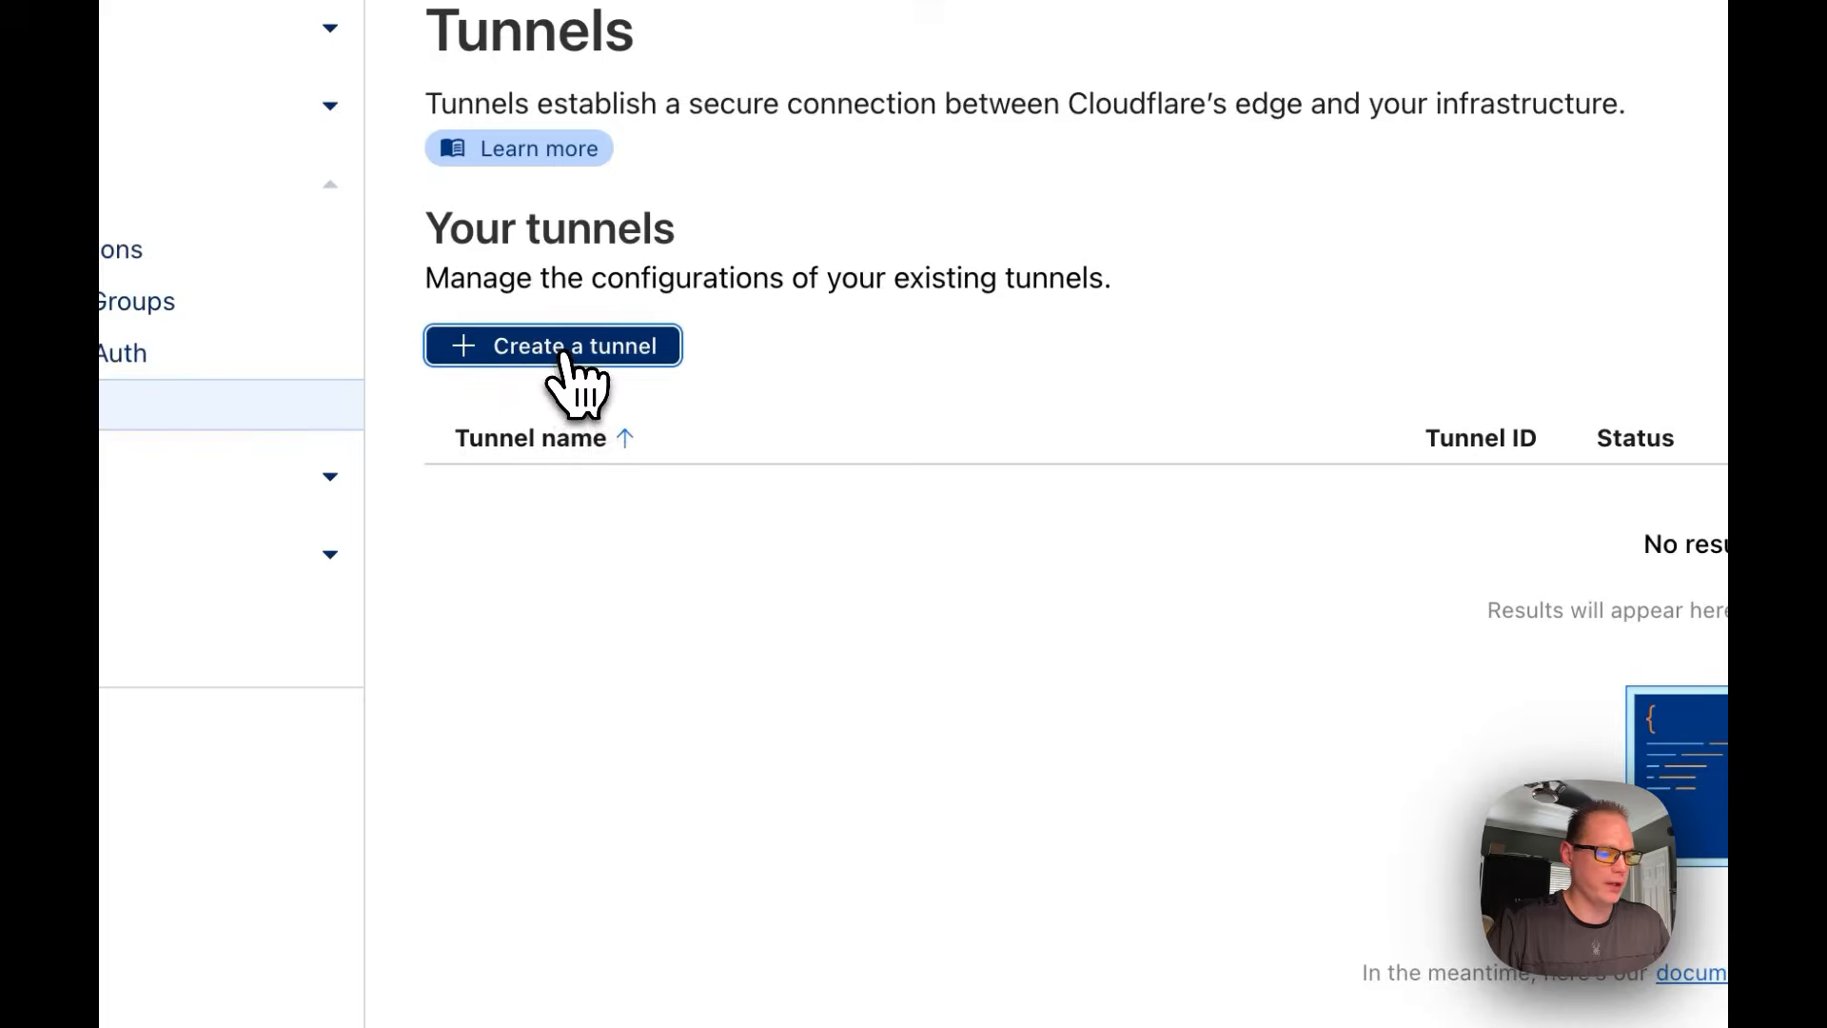
{"action": "left_click", "coordinate": [681, 743]}
{"action": "type", "text": "bigbear"}
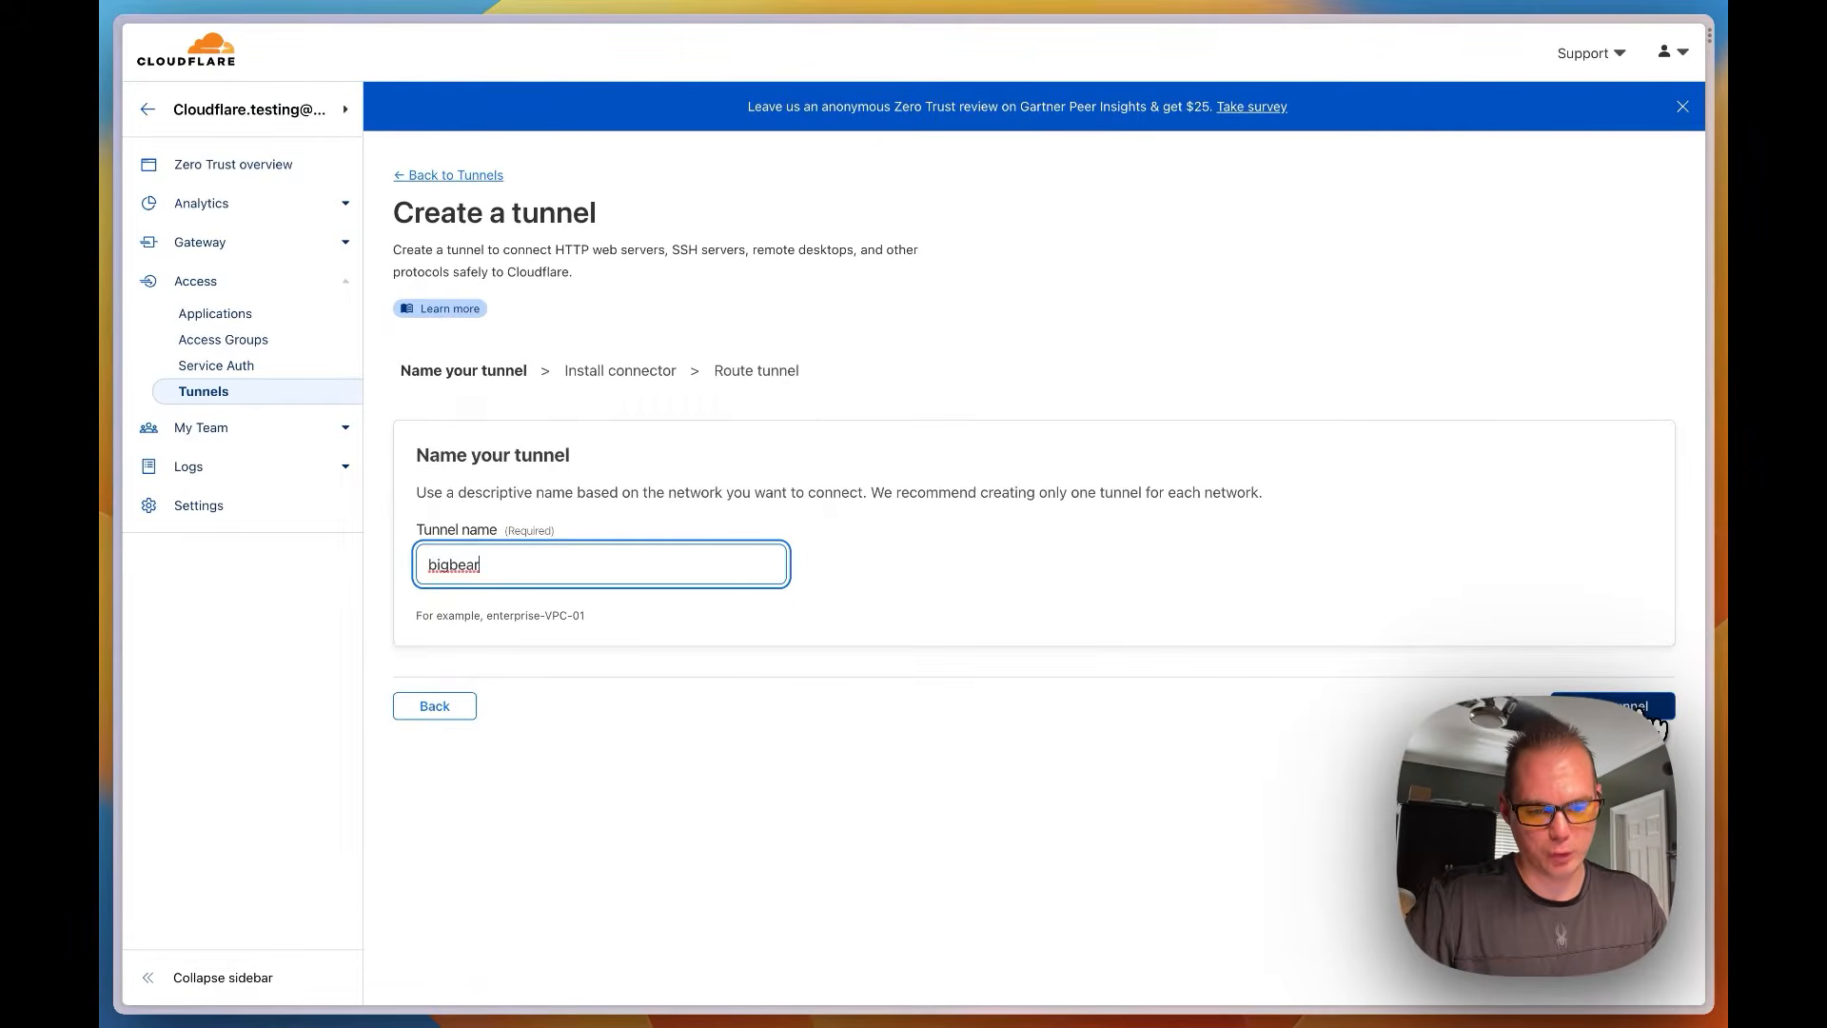
{"action": "left_click", "coordinate": [1651, 714]}
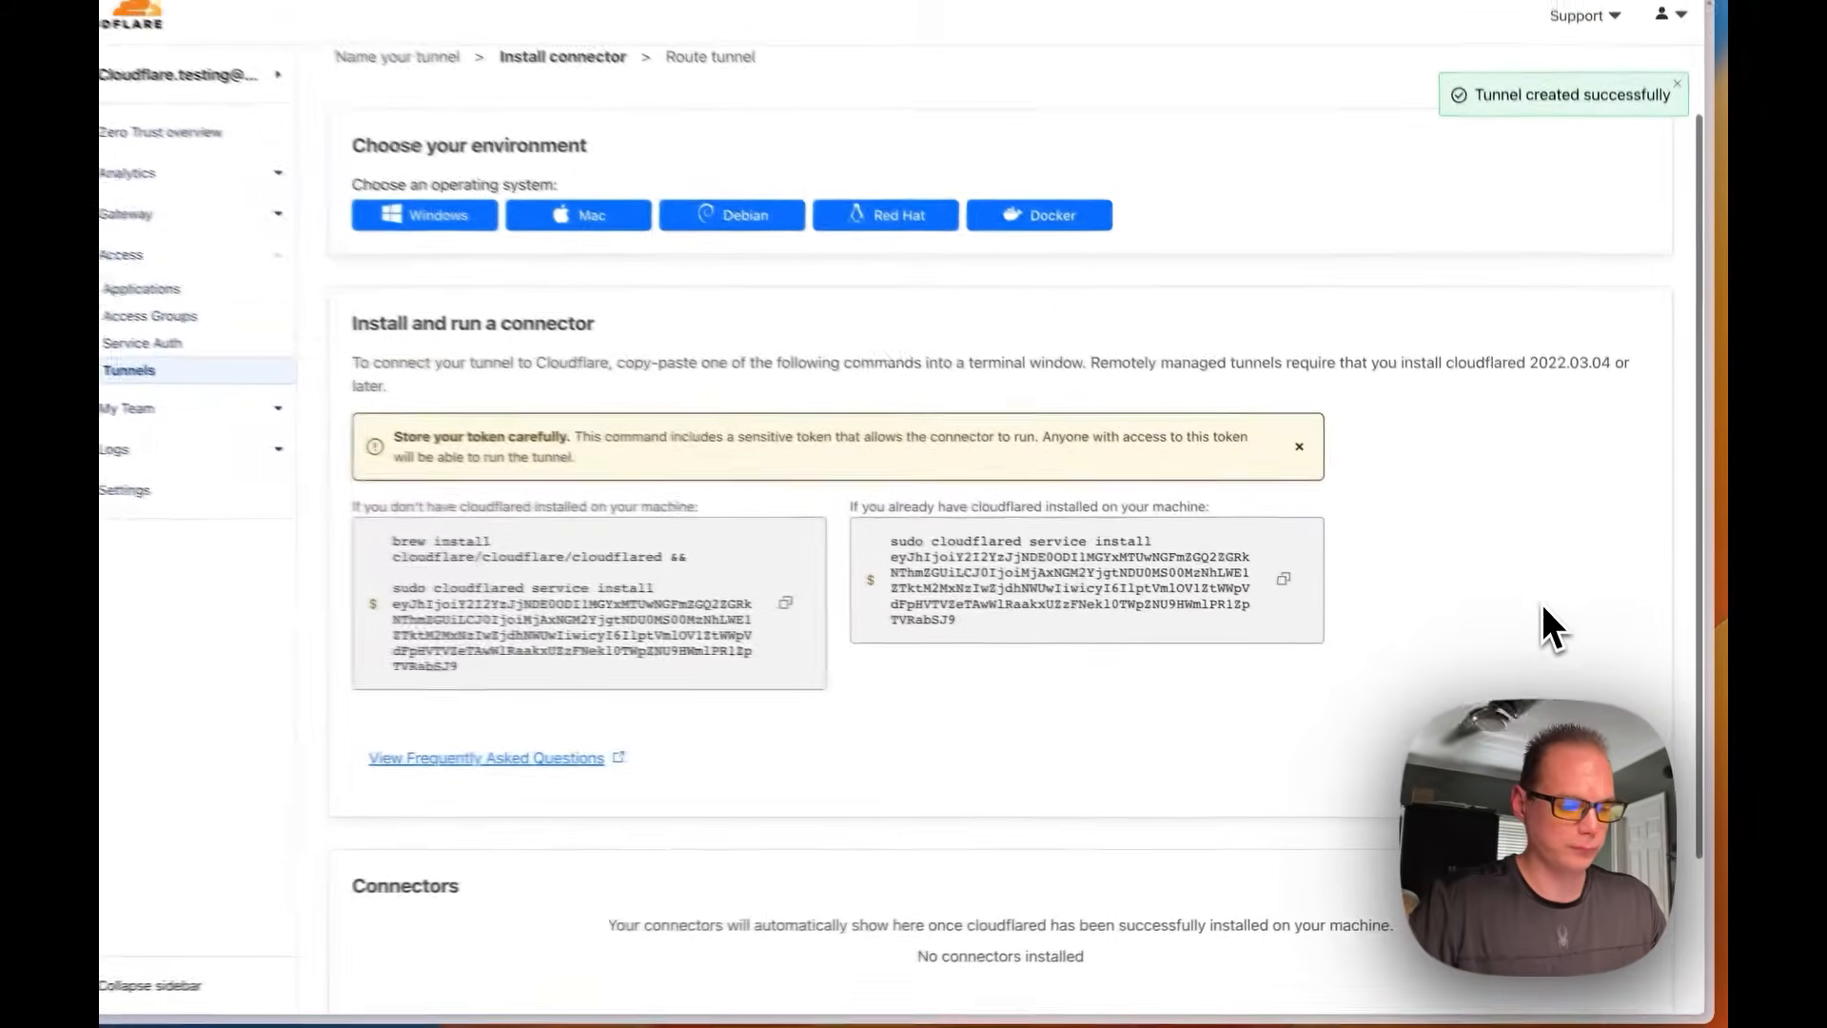
{"action": "scroll", "coordinate": [1549, 628], "scroll_direction": "down", "scroll_amount": 3}
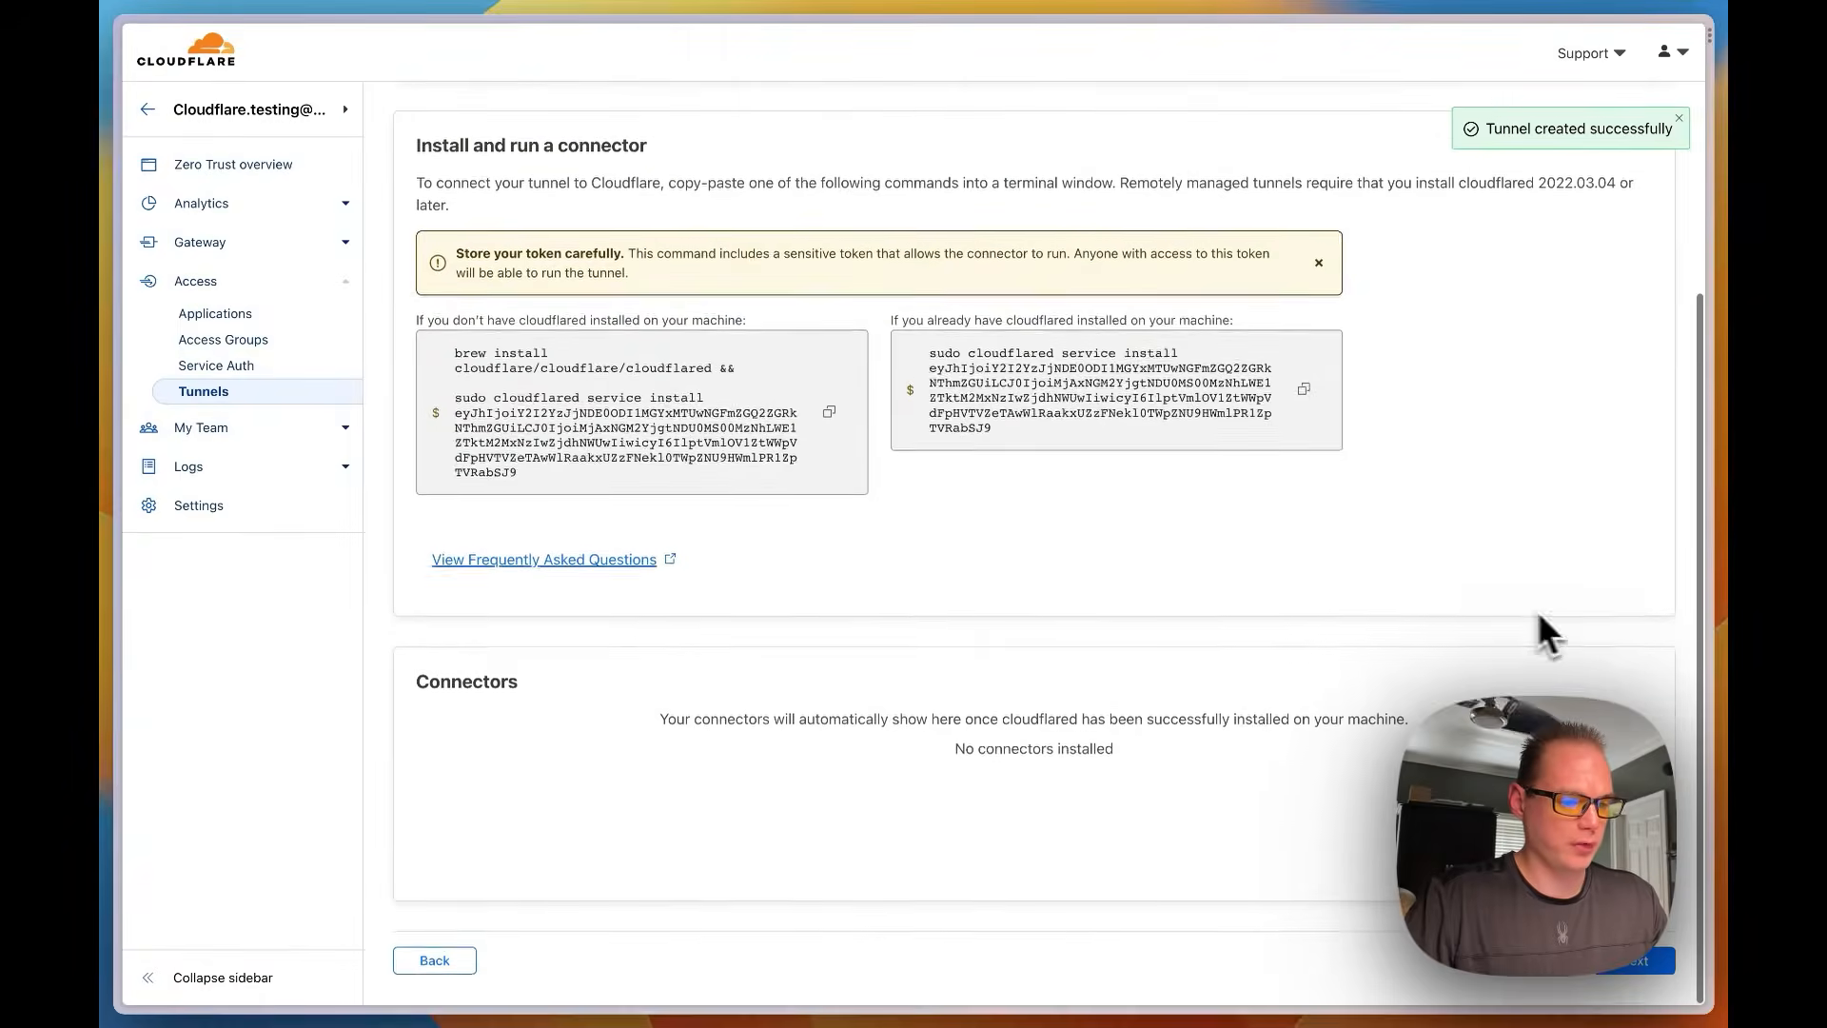
{"action": "scroll", "coordinate": [571, 362], "scroll_direction": "up", "scroll_amount": 3}
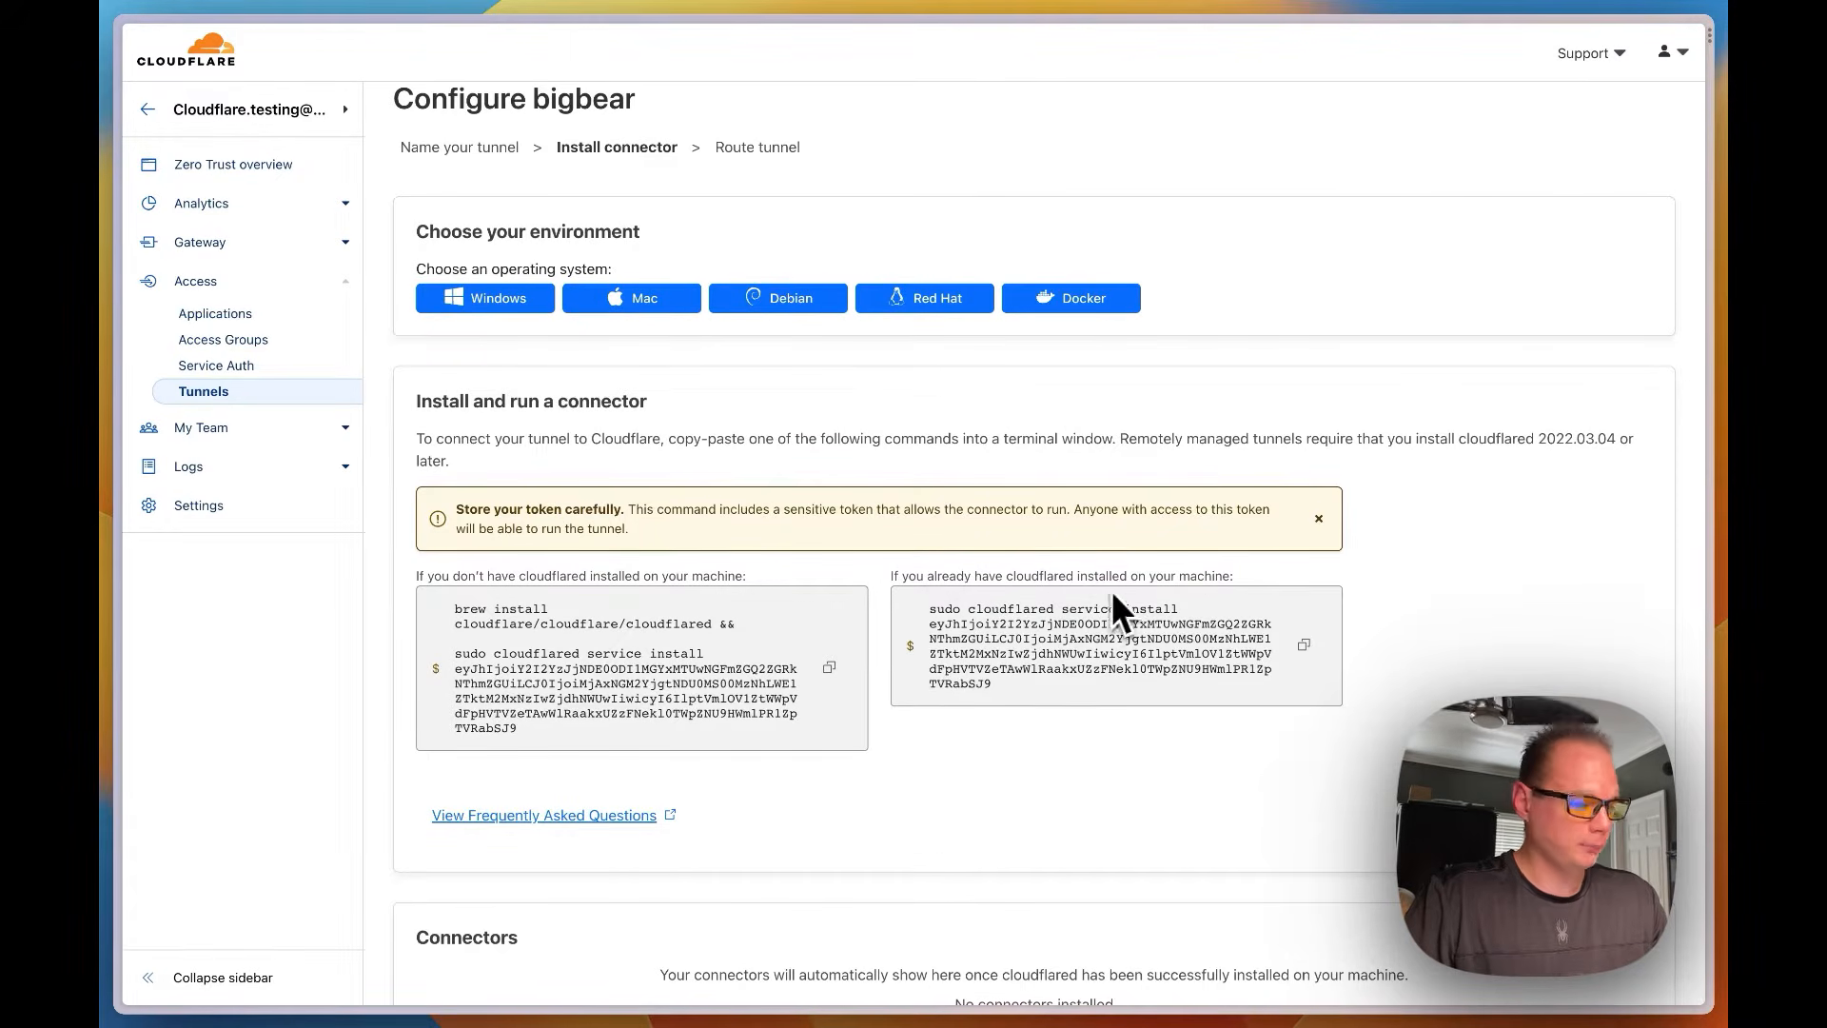
{"action": "scroll", "coordinate": [942, 480], "scroll_direction": "up", "scroll_amount": 1}
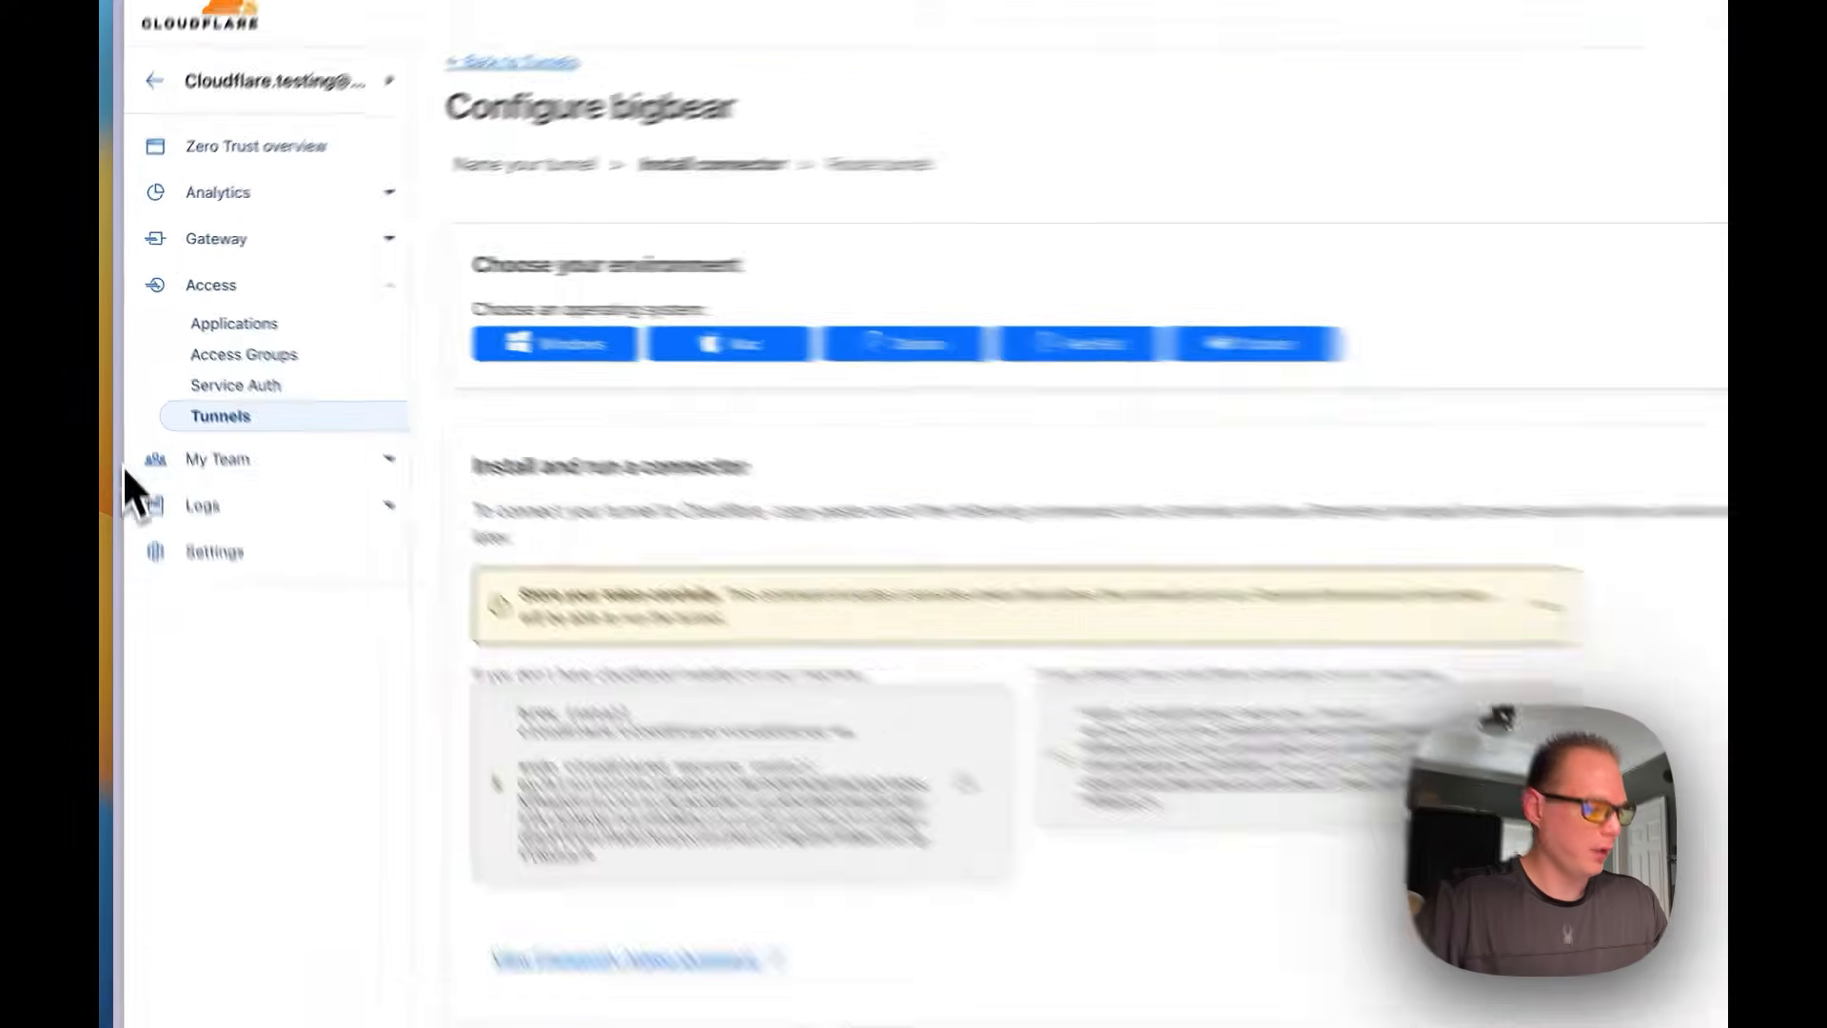
Switch to the Proxmox VE Helper Scripts page, search it for "cloud" and copy the command that creates a Cloudflared LXC
{"action": "mouse_move", "coordinate": [124, 457]}
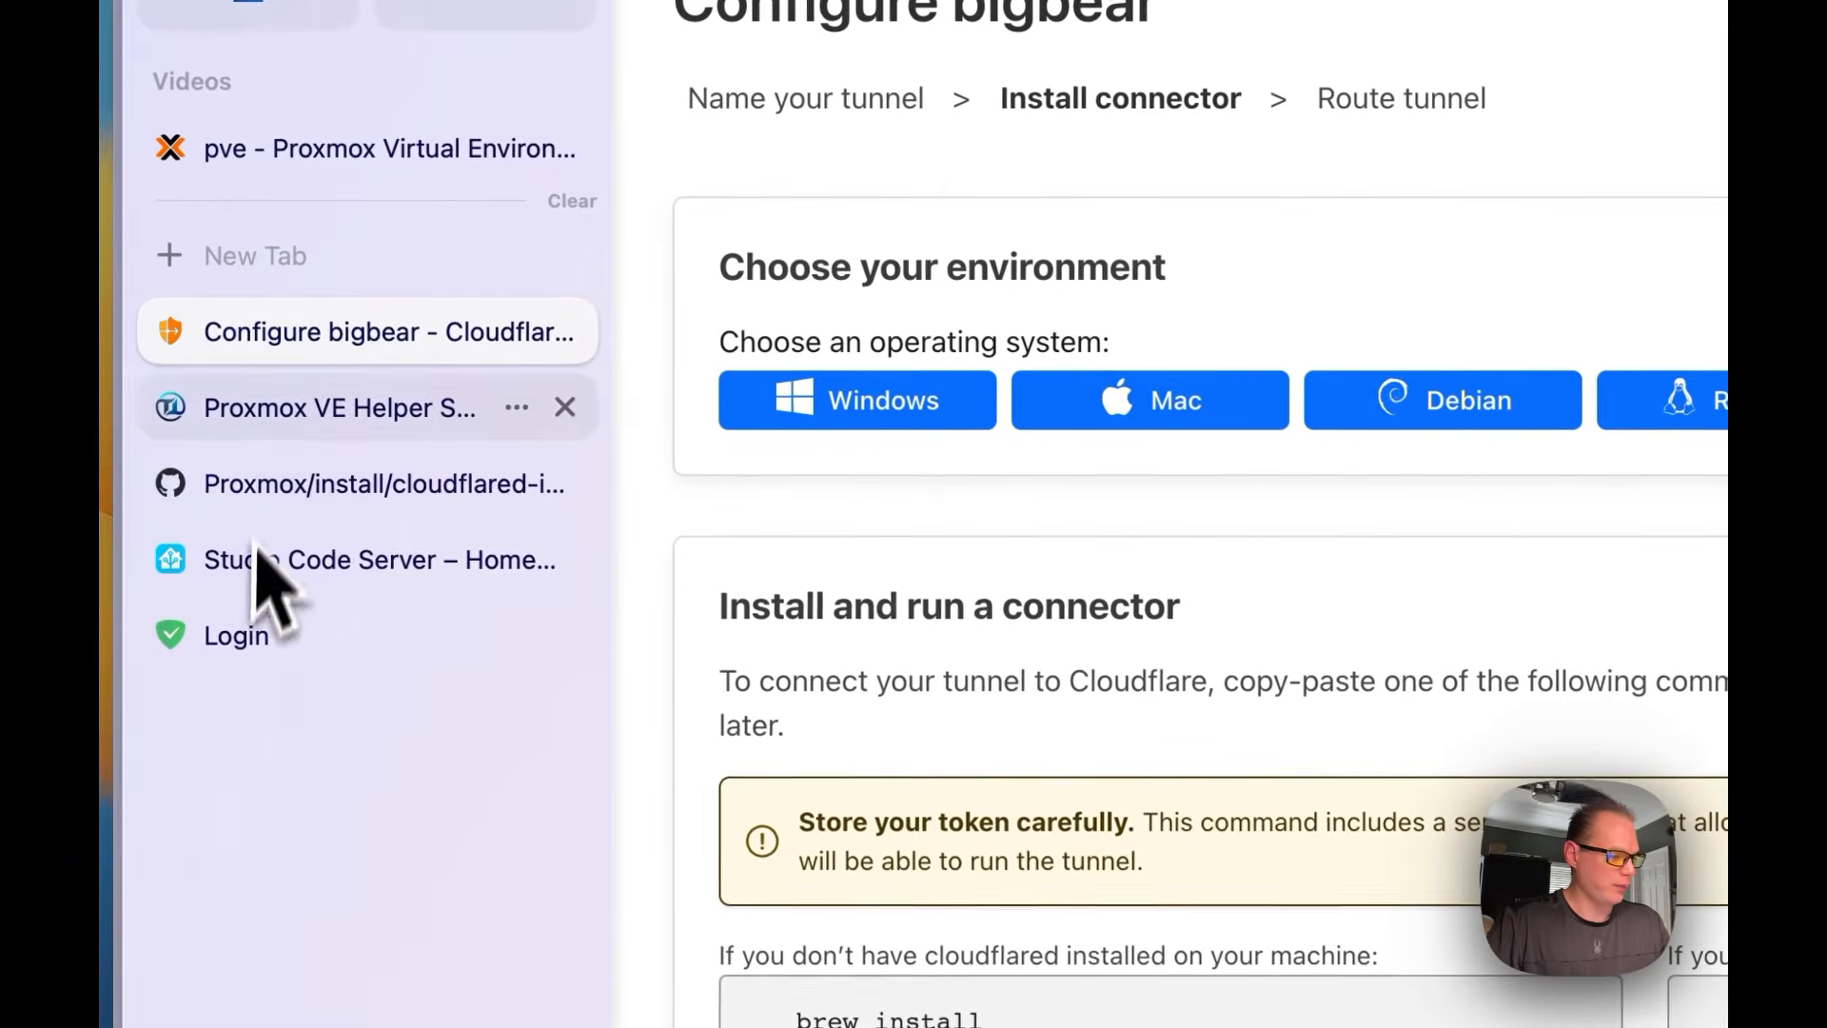
{"action": "left_click", "coordinate": [269, 416]}
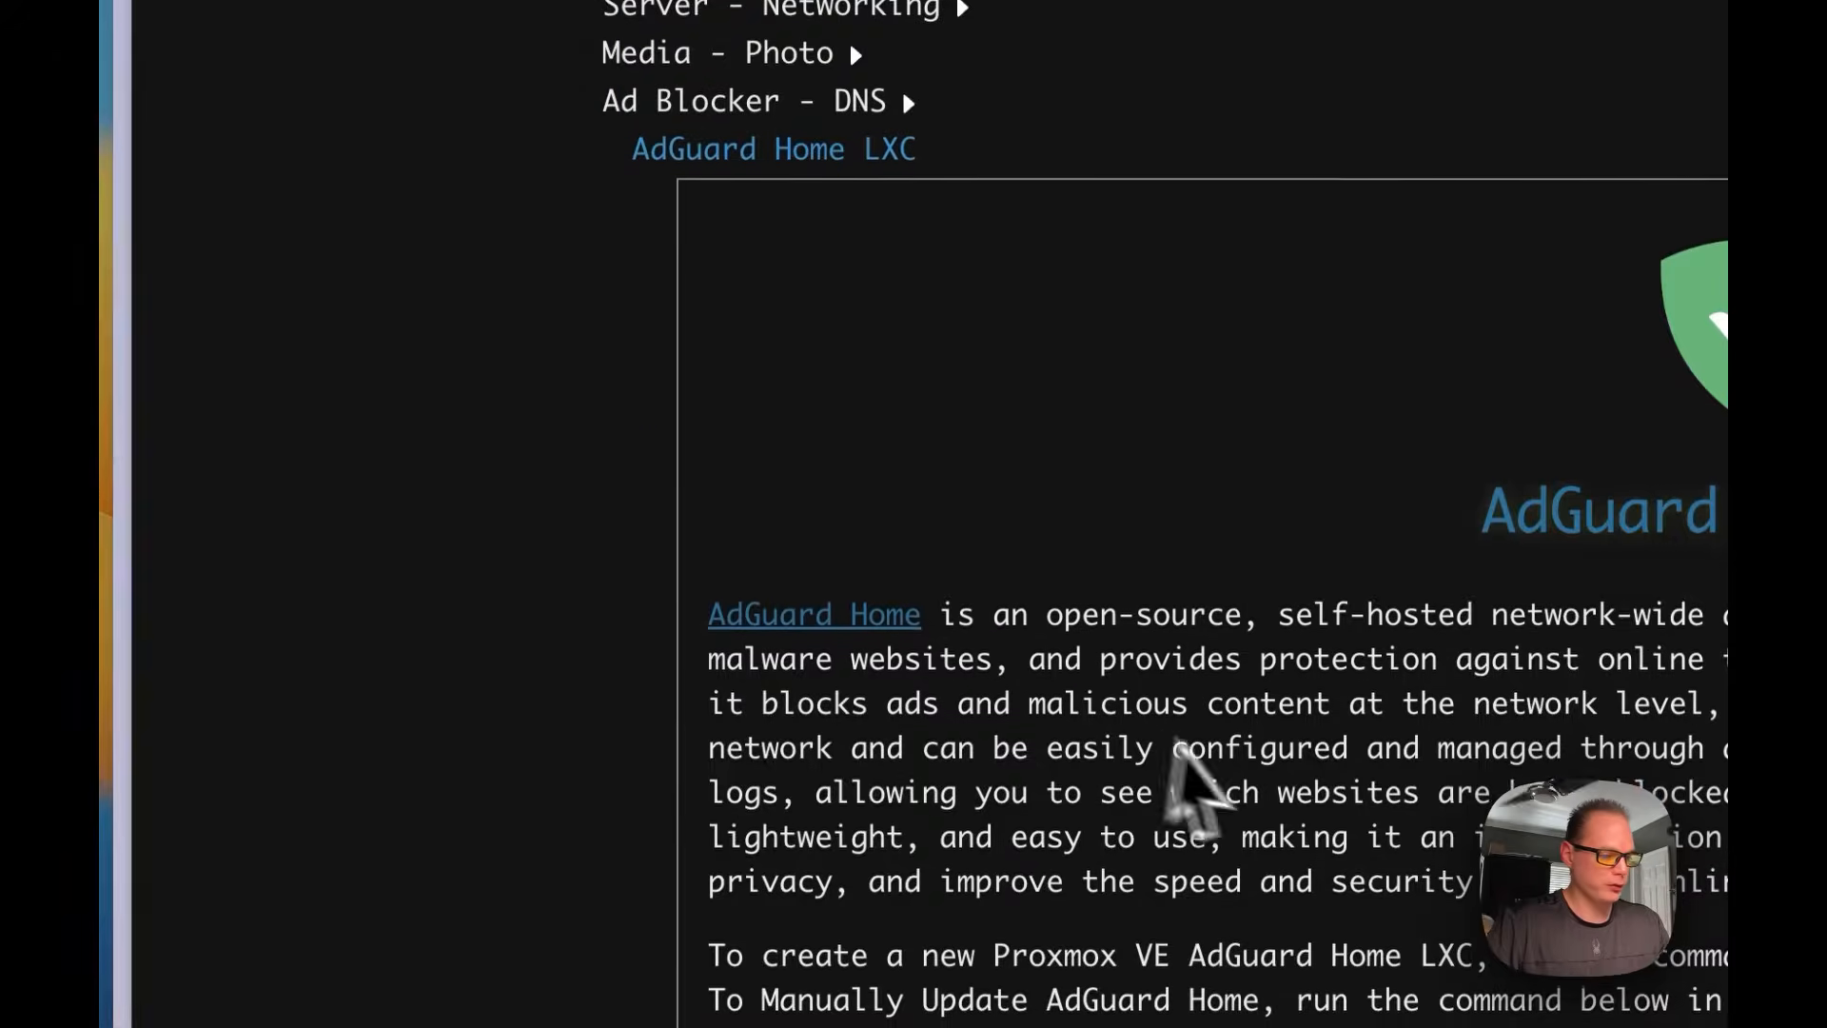
{"action": "scroll", "coordinate": [1227, 762], "scroll_direction": "up", "scroll_amount": 8}
{"action": "double_click", "coordinate": [739, 249]}
{"action": "type", "text": "cloud"}
{"action": "scroll", "coordinate": [820, 677], "scroll_direction": "down", "scroll_amount": 8}
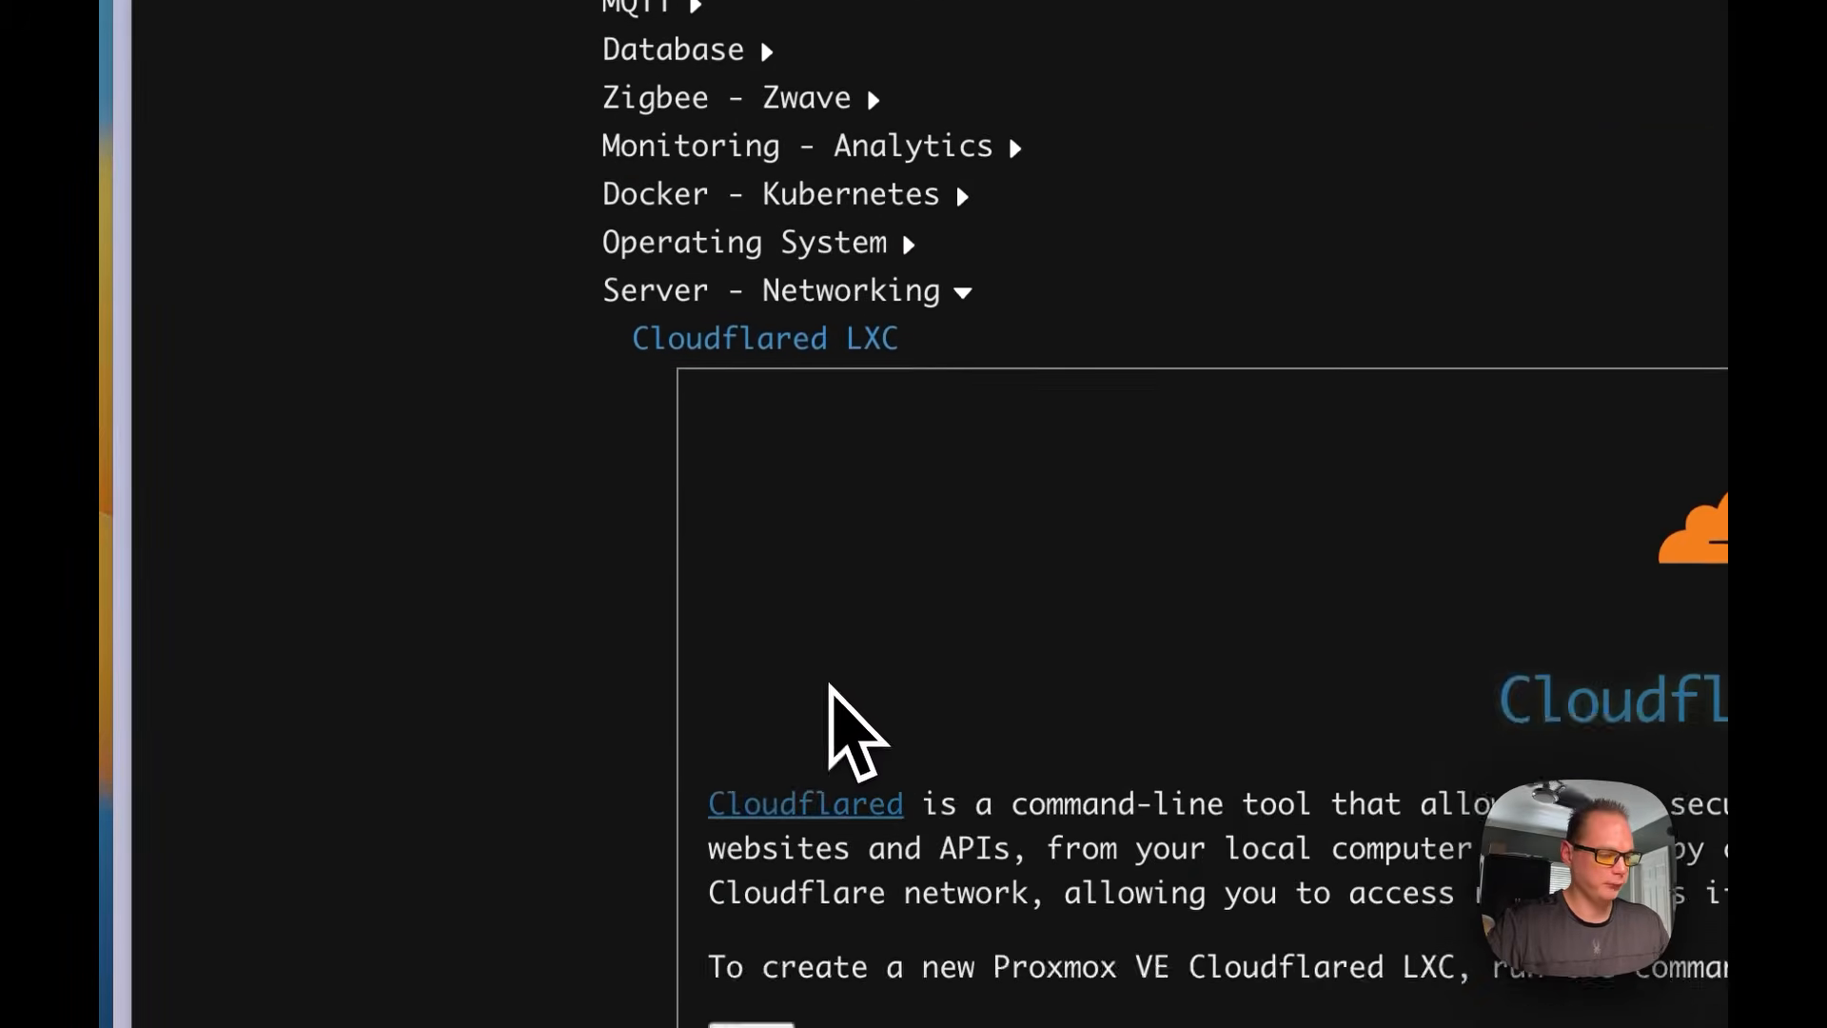
{"action": "left_click", "coordinate": [578, 453]}
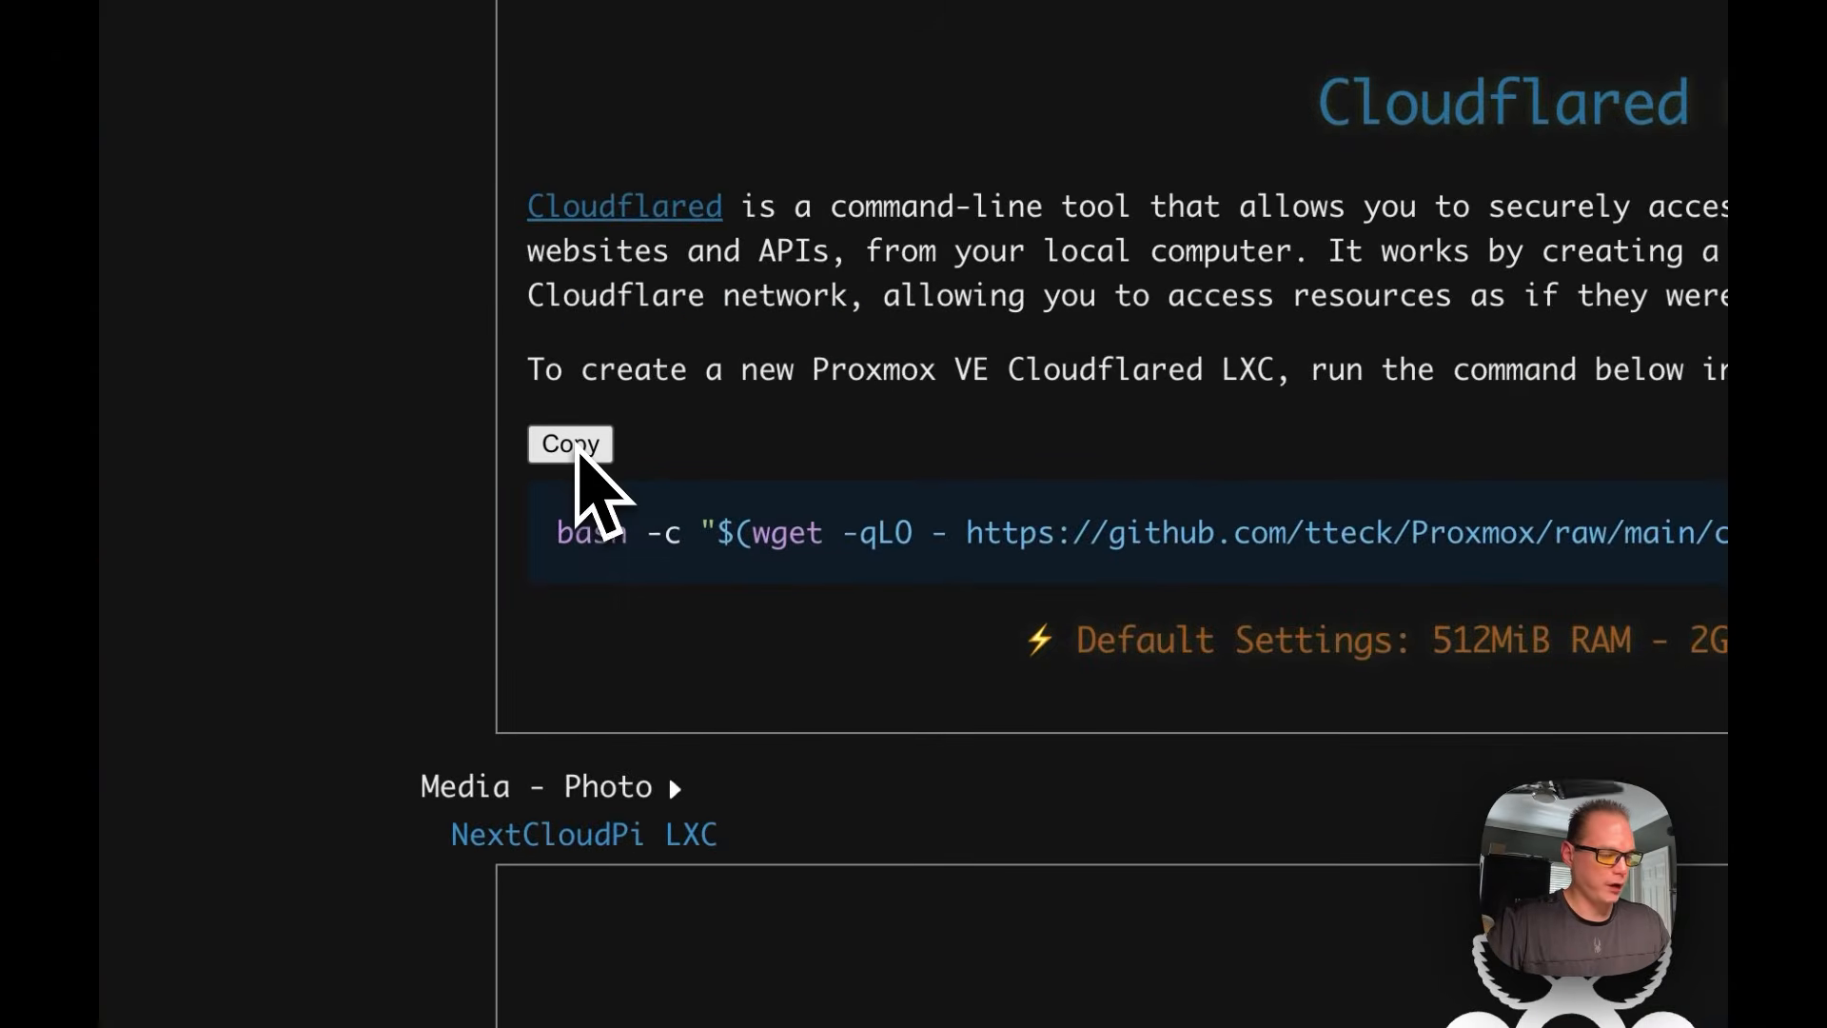
Open ct/cloudflared.sh in the Proxmox GitHub repository and examine its container variables and default_settings function
{"action": "mouse_move", "coordinate": [152, 609]}
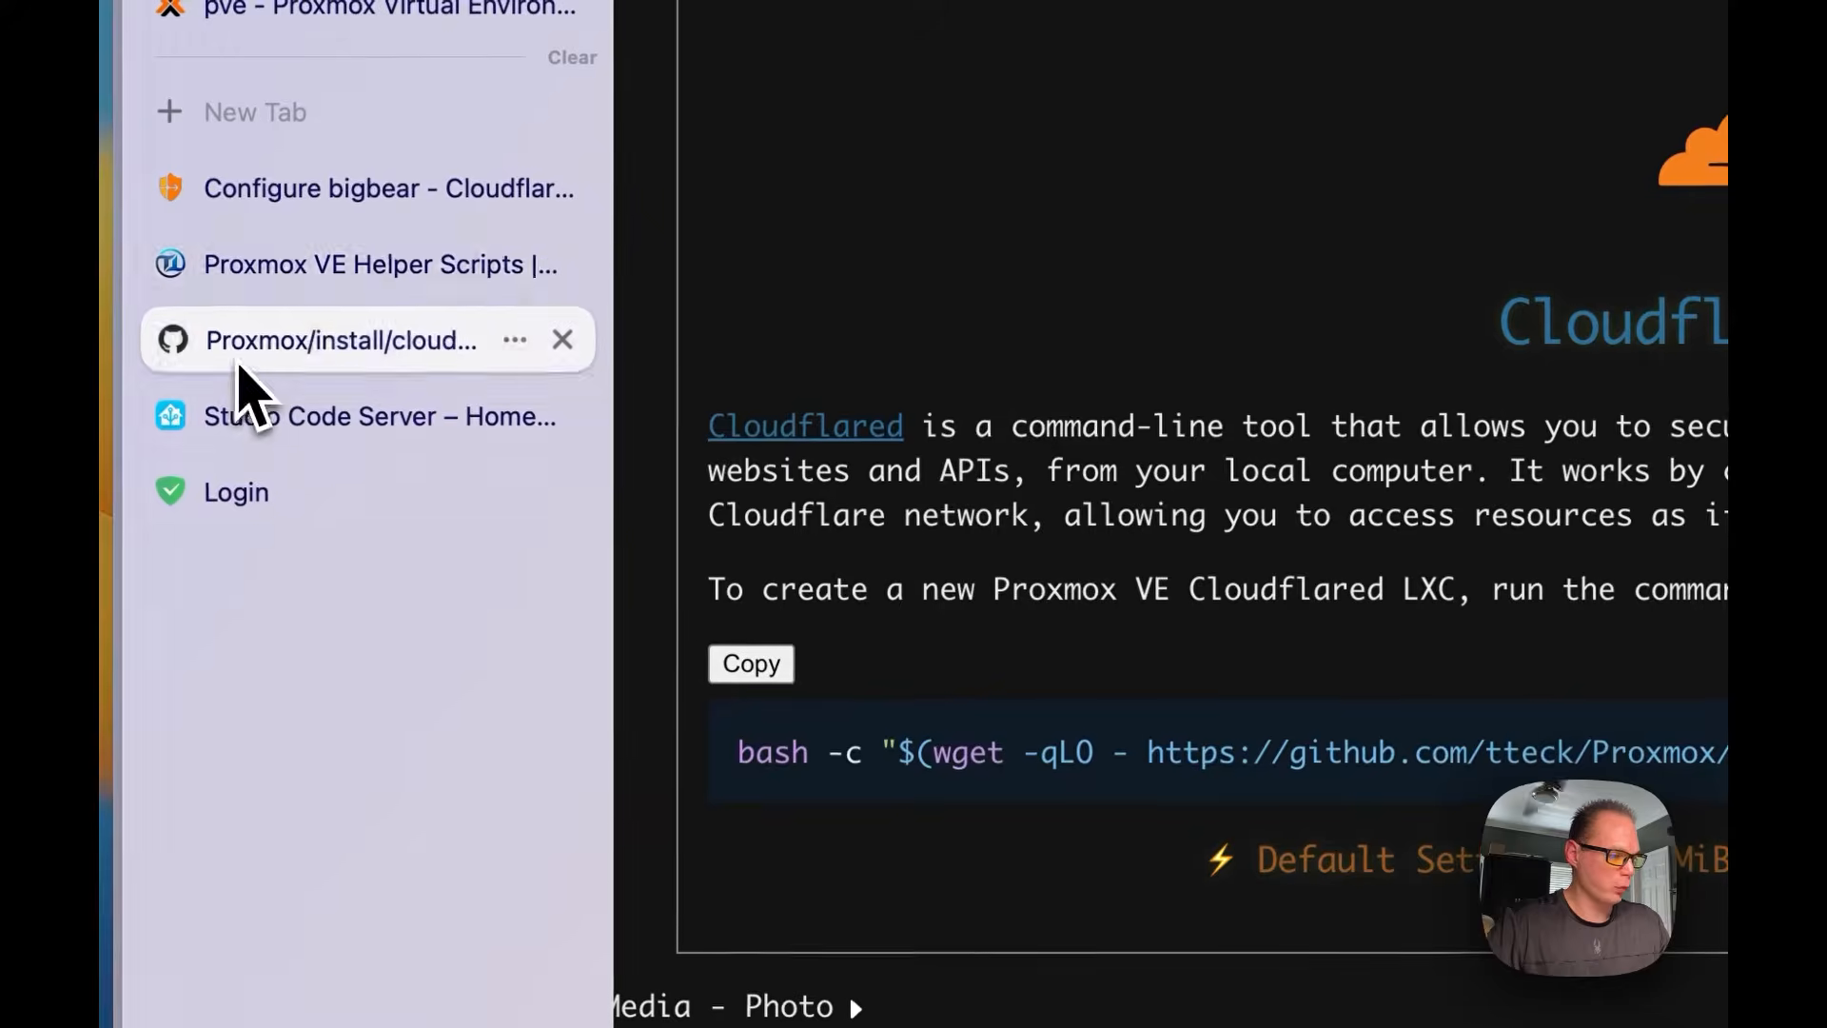
{"action": "left_click", "coordinate": [234, 345]}
{"action": "scroll", "coordinate": [850, 672], "scroll_direction": "up", "scroll_amount": 3}
{"action": "scroll", "coordinate": [664, 604], "scroll_direction": "up", "scroll_amount": 5}
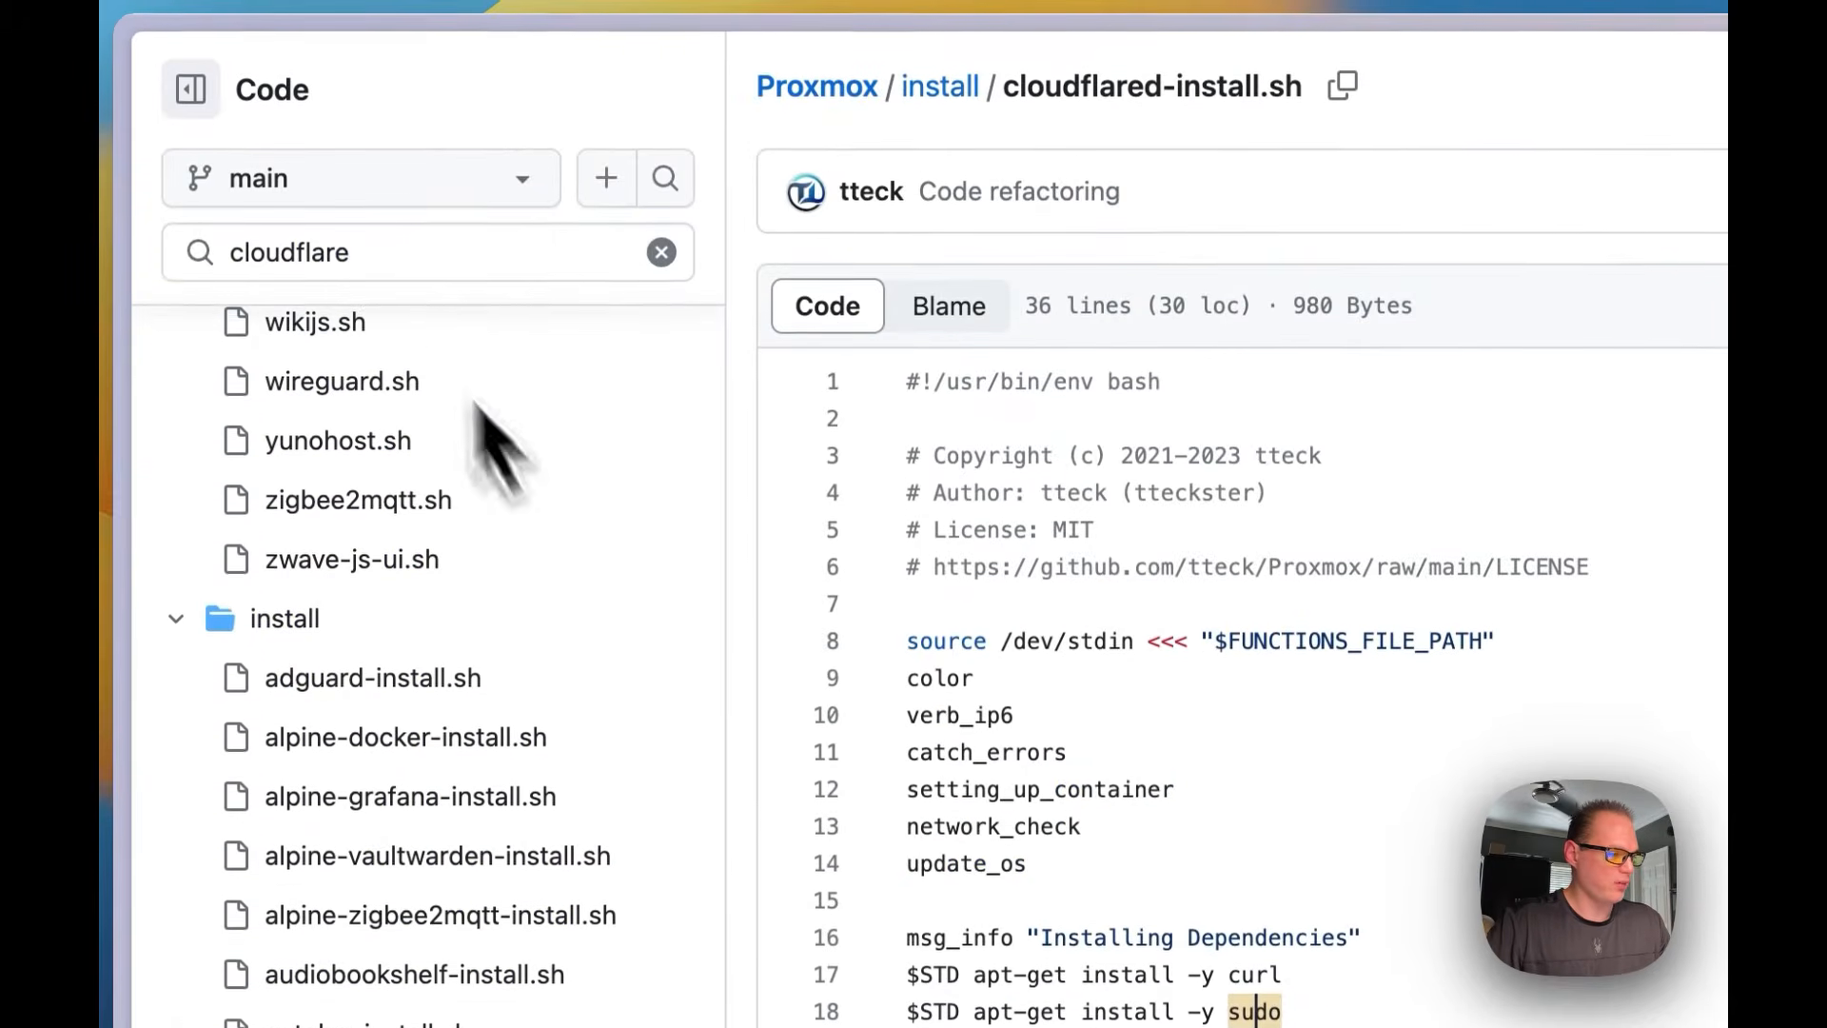
{"action": "type", "text": "e"}
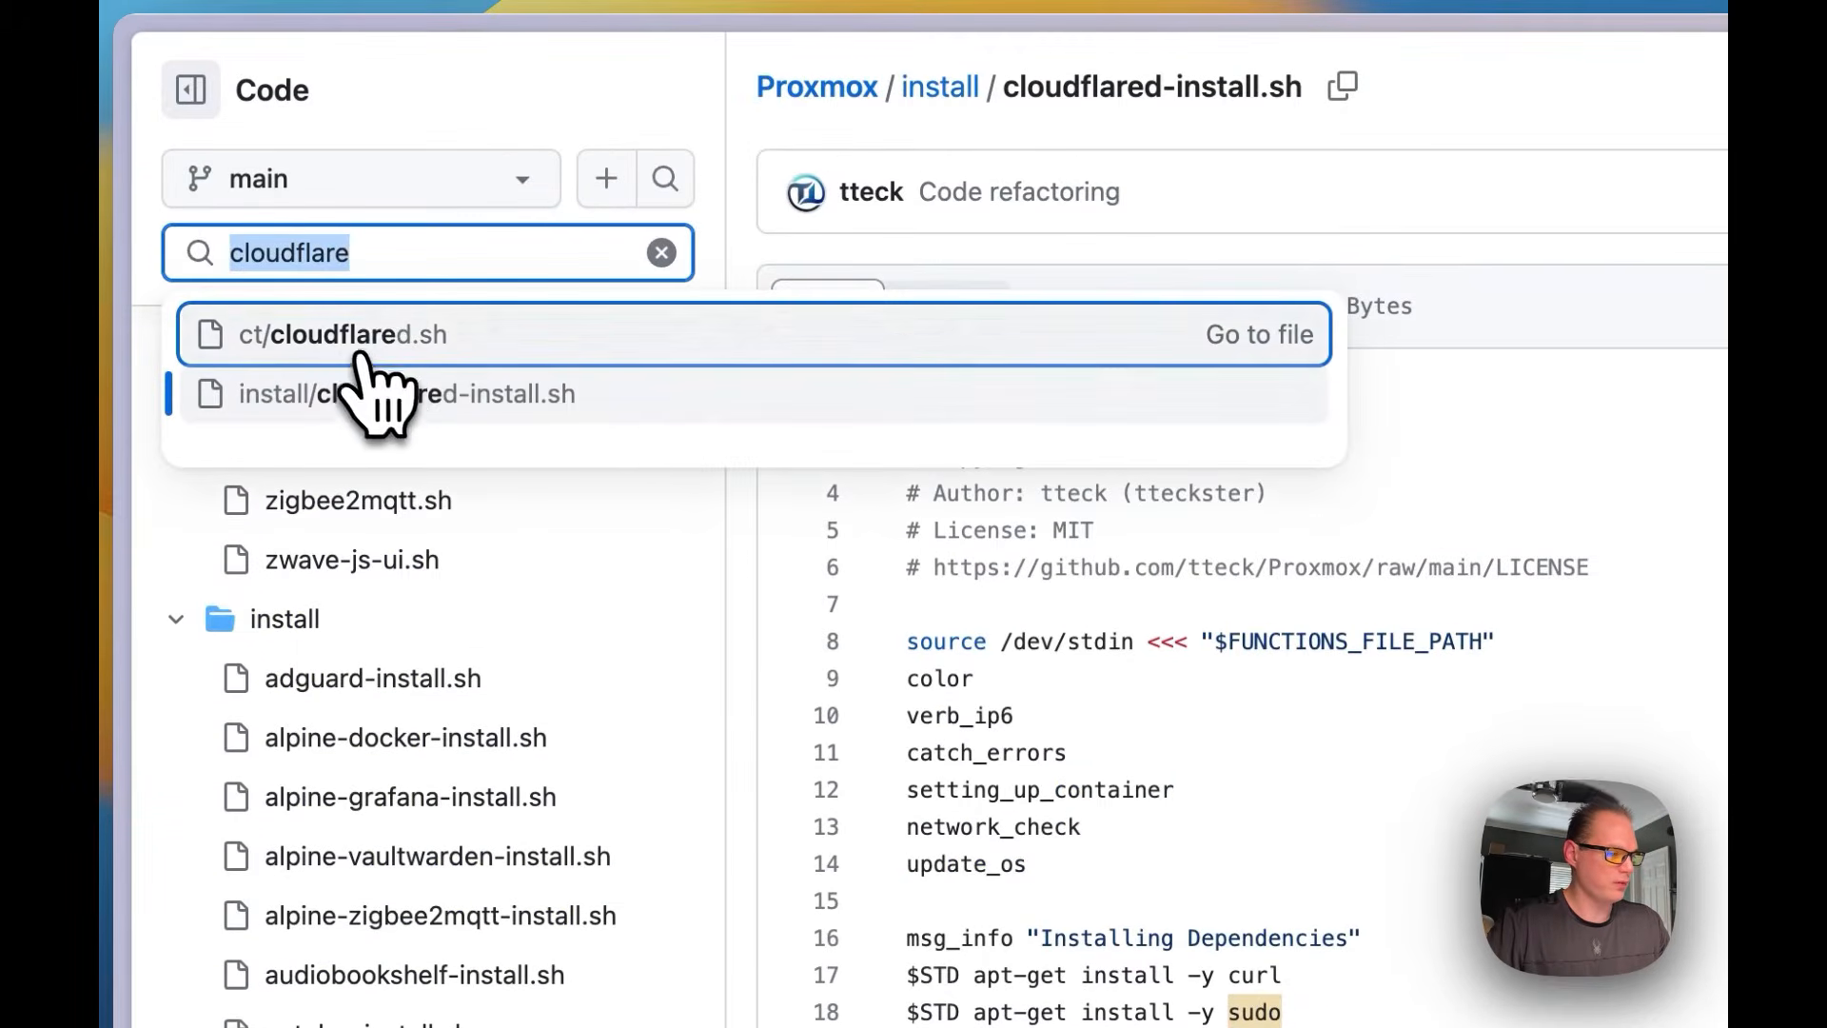
{"action": "left_click", "coordinate": [359, 335]}
{"action": "scroll", "coordinate": [946, 755], "scroll_direction": "down", "scroll_amount": 10}
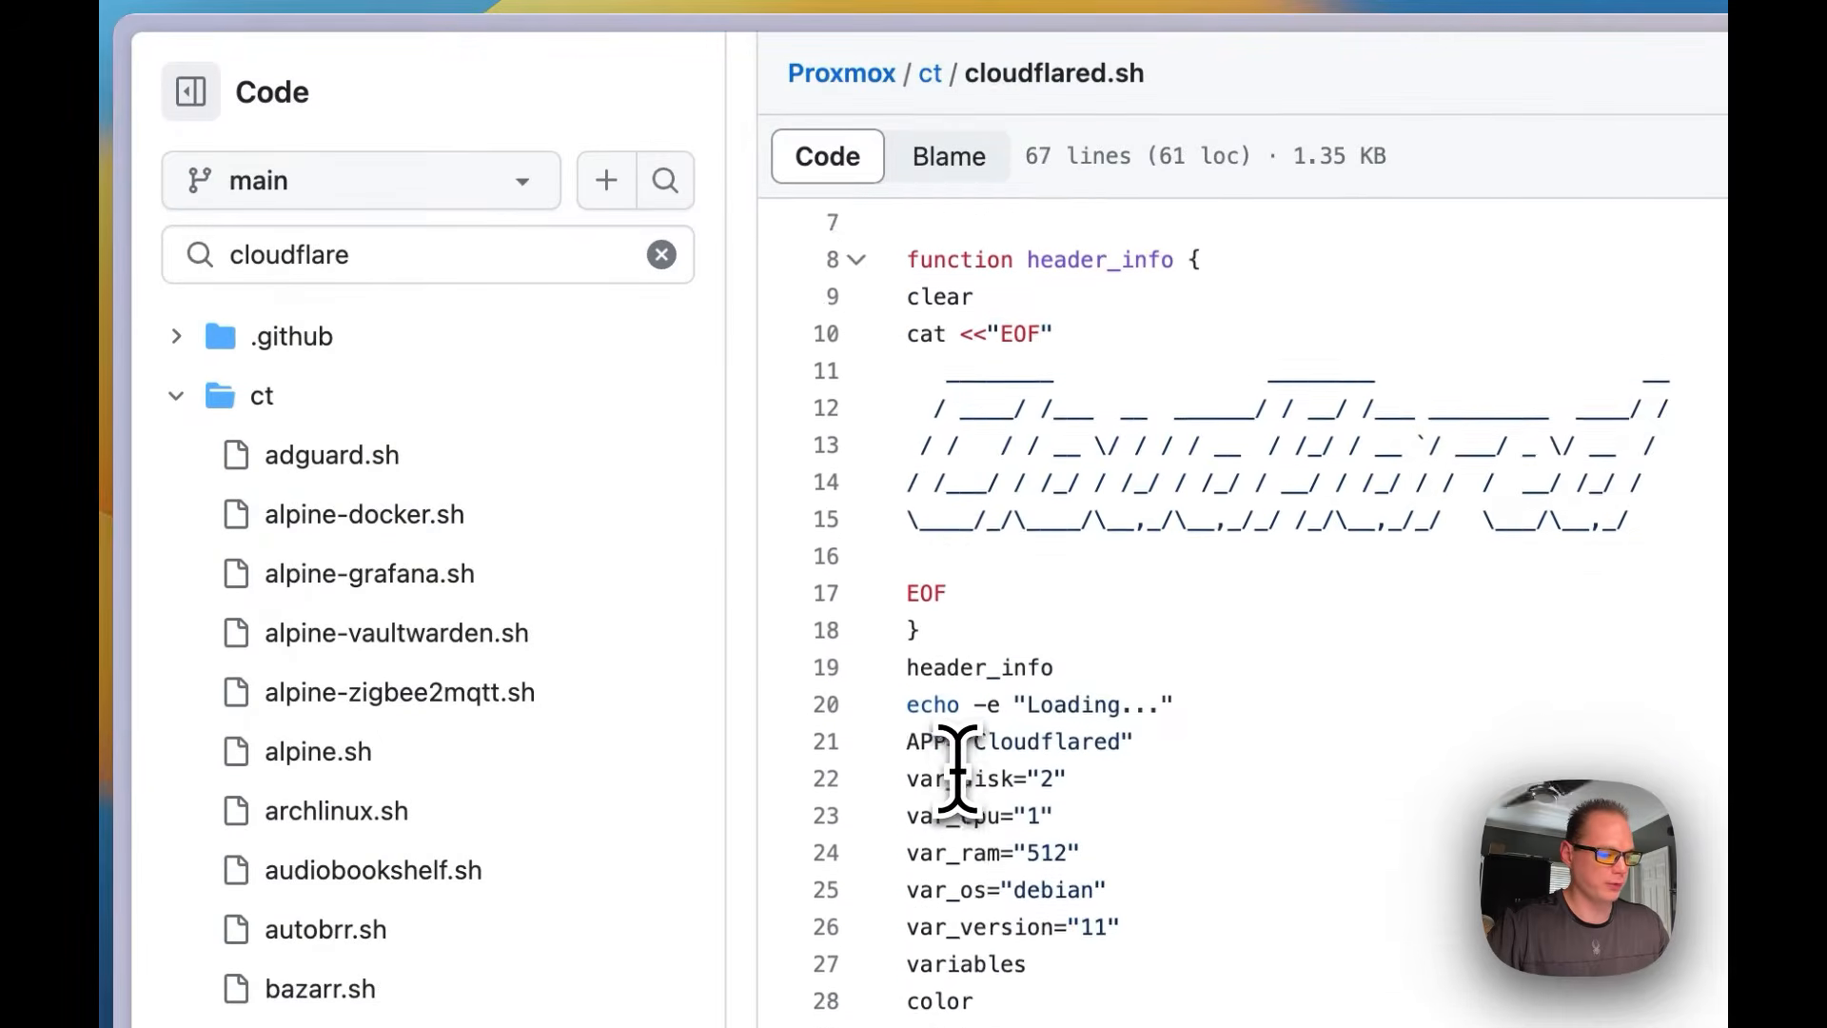
{"action": "left_click_drag", "start_coordinate": [1016, 687], "coordinate": [835, 771]}
{"action": "scroll", "coordinate": [834, 781], "scroll_direction": "down", "scroll_amount": 2}
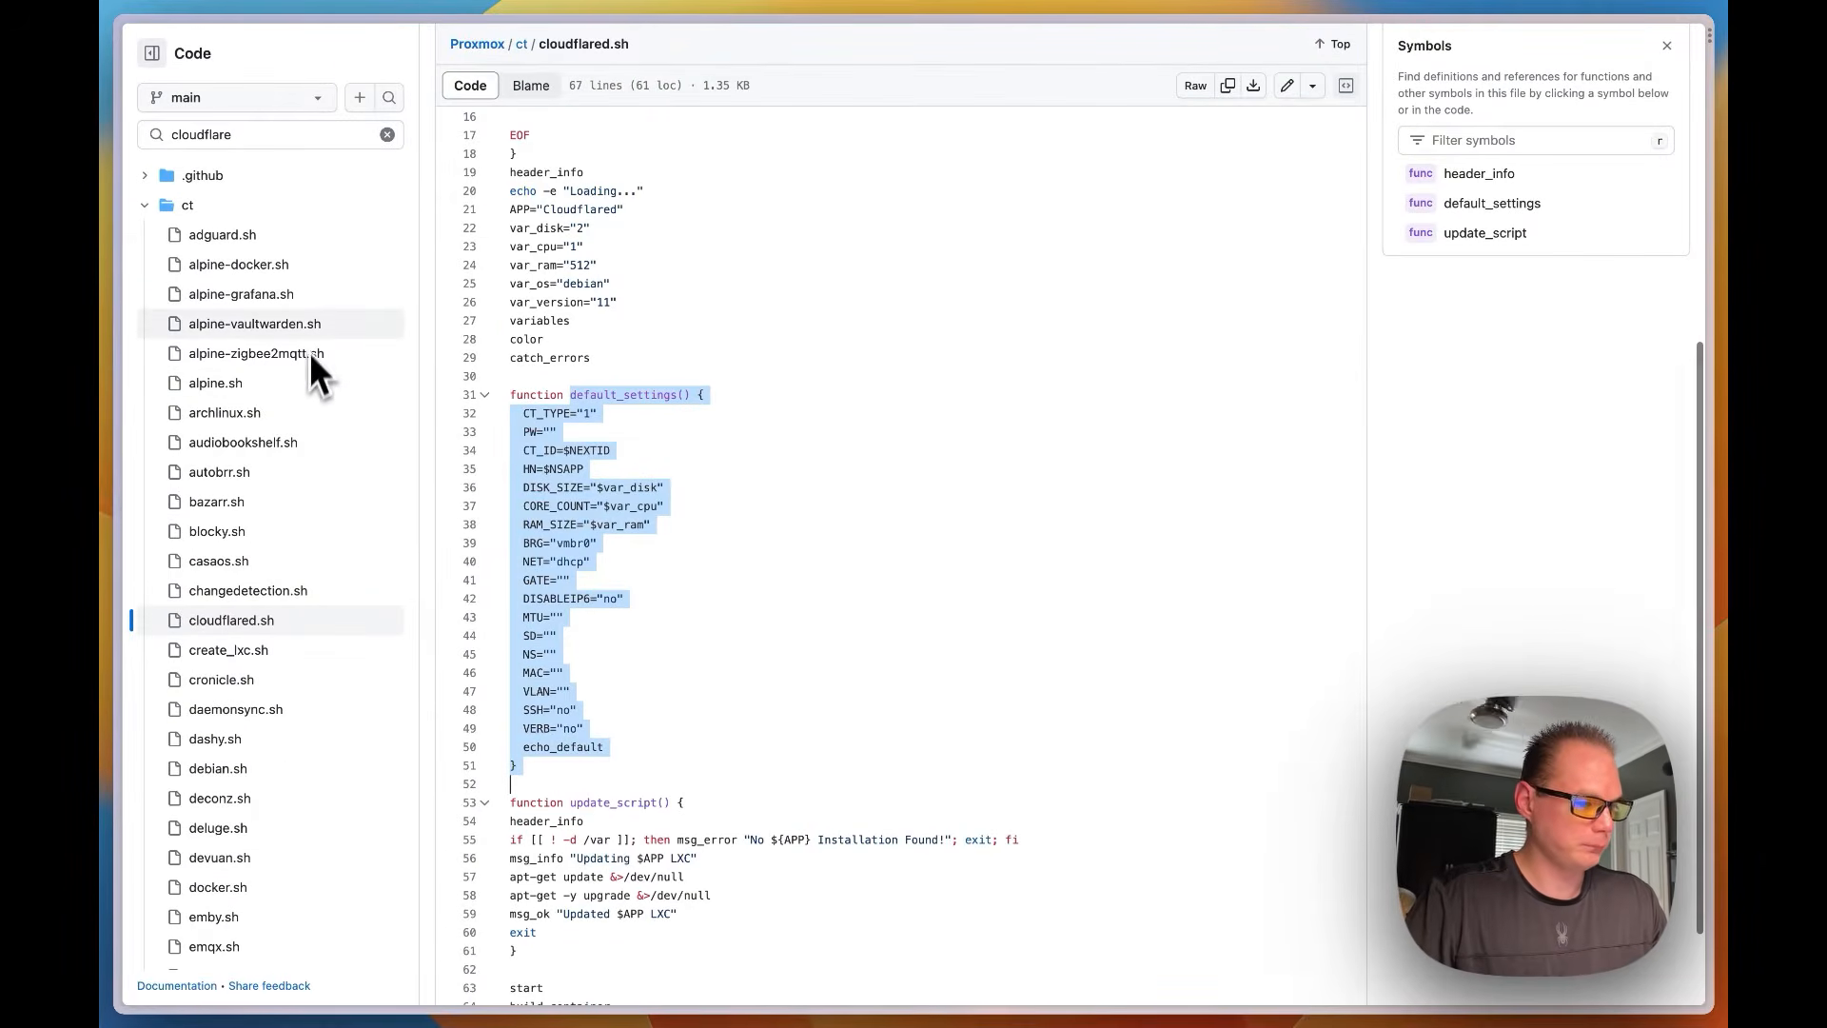
Open install/cloudflared-install.sh in the repository and review its container setup and dependency installation lines
{"action": "left_click", "coordinate": [250, 102]}
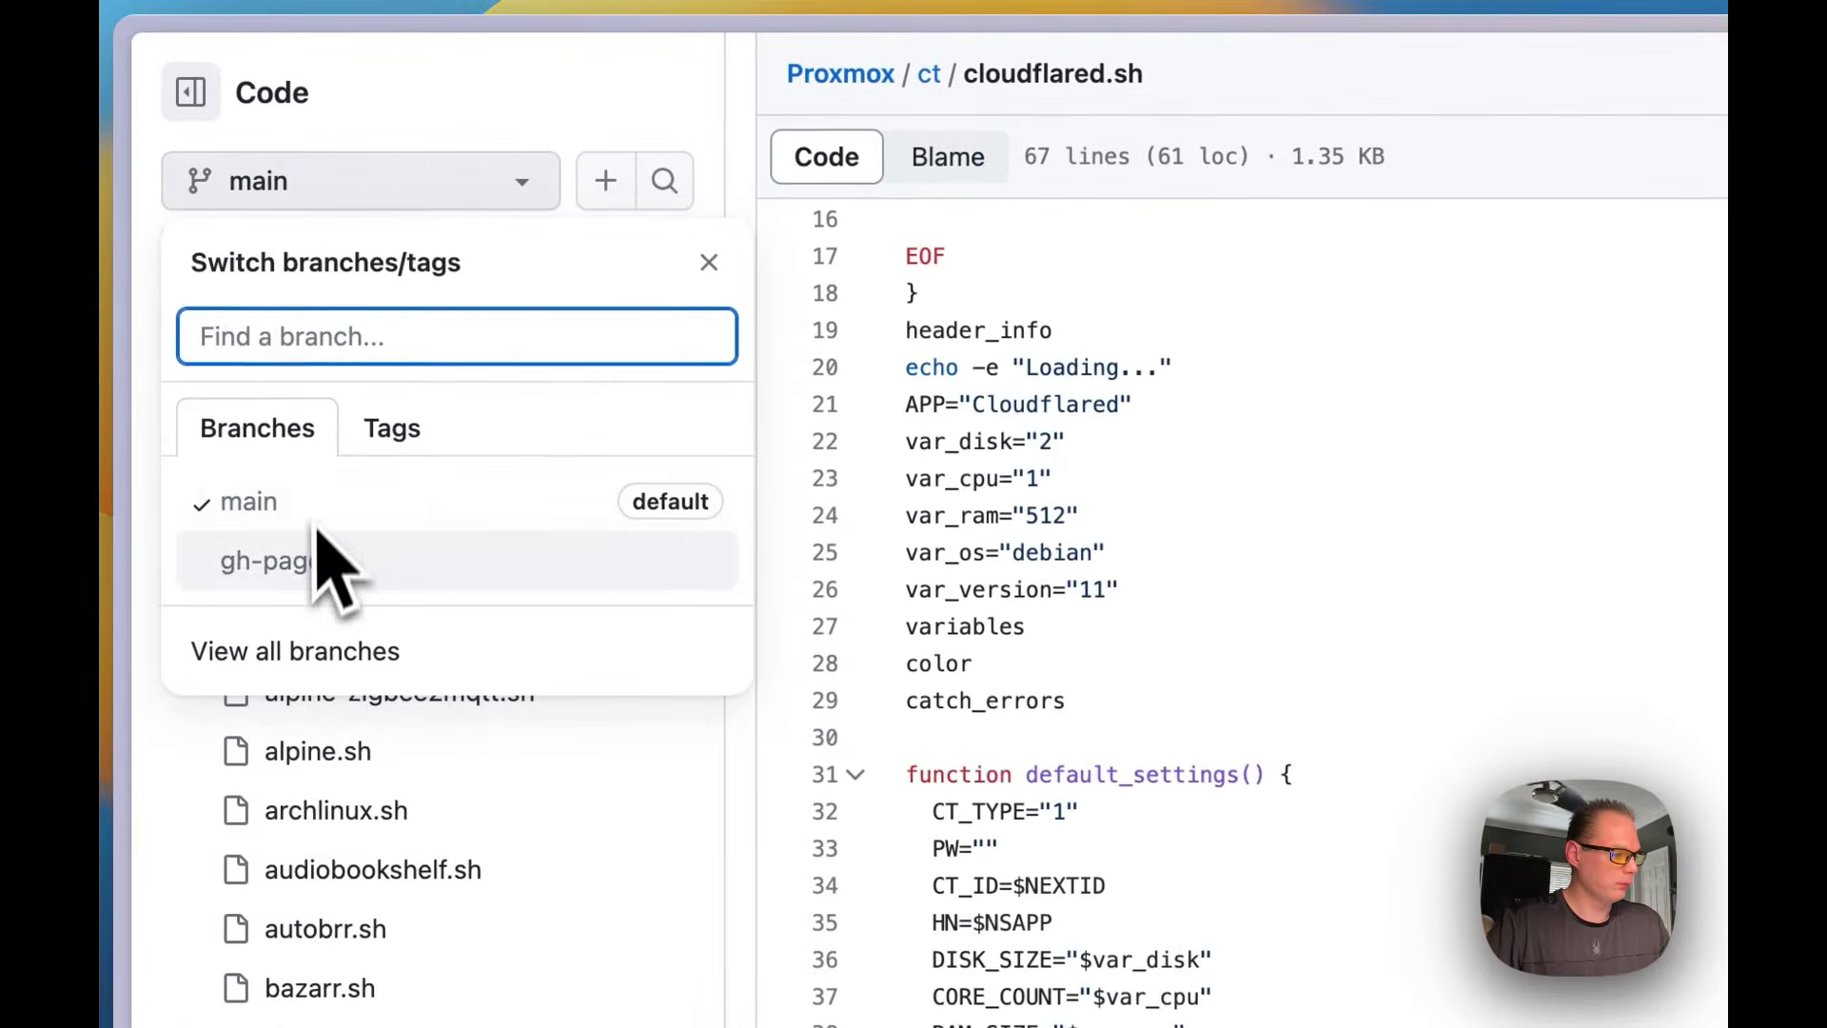
{"action": "key", "text": "Escape"}
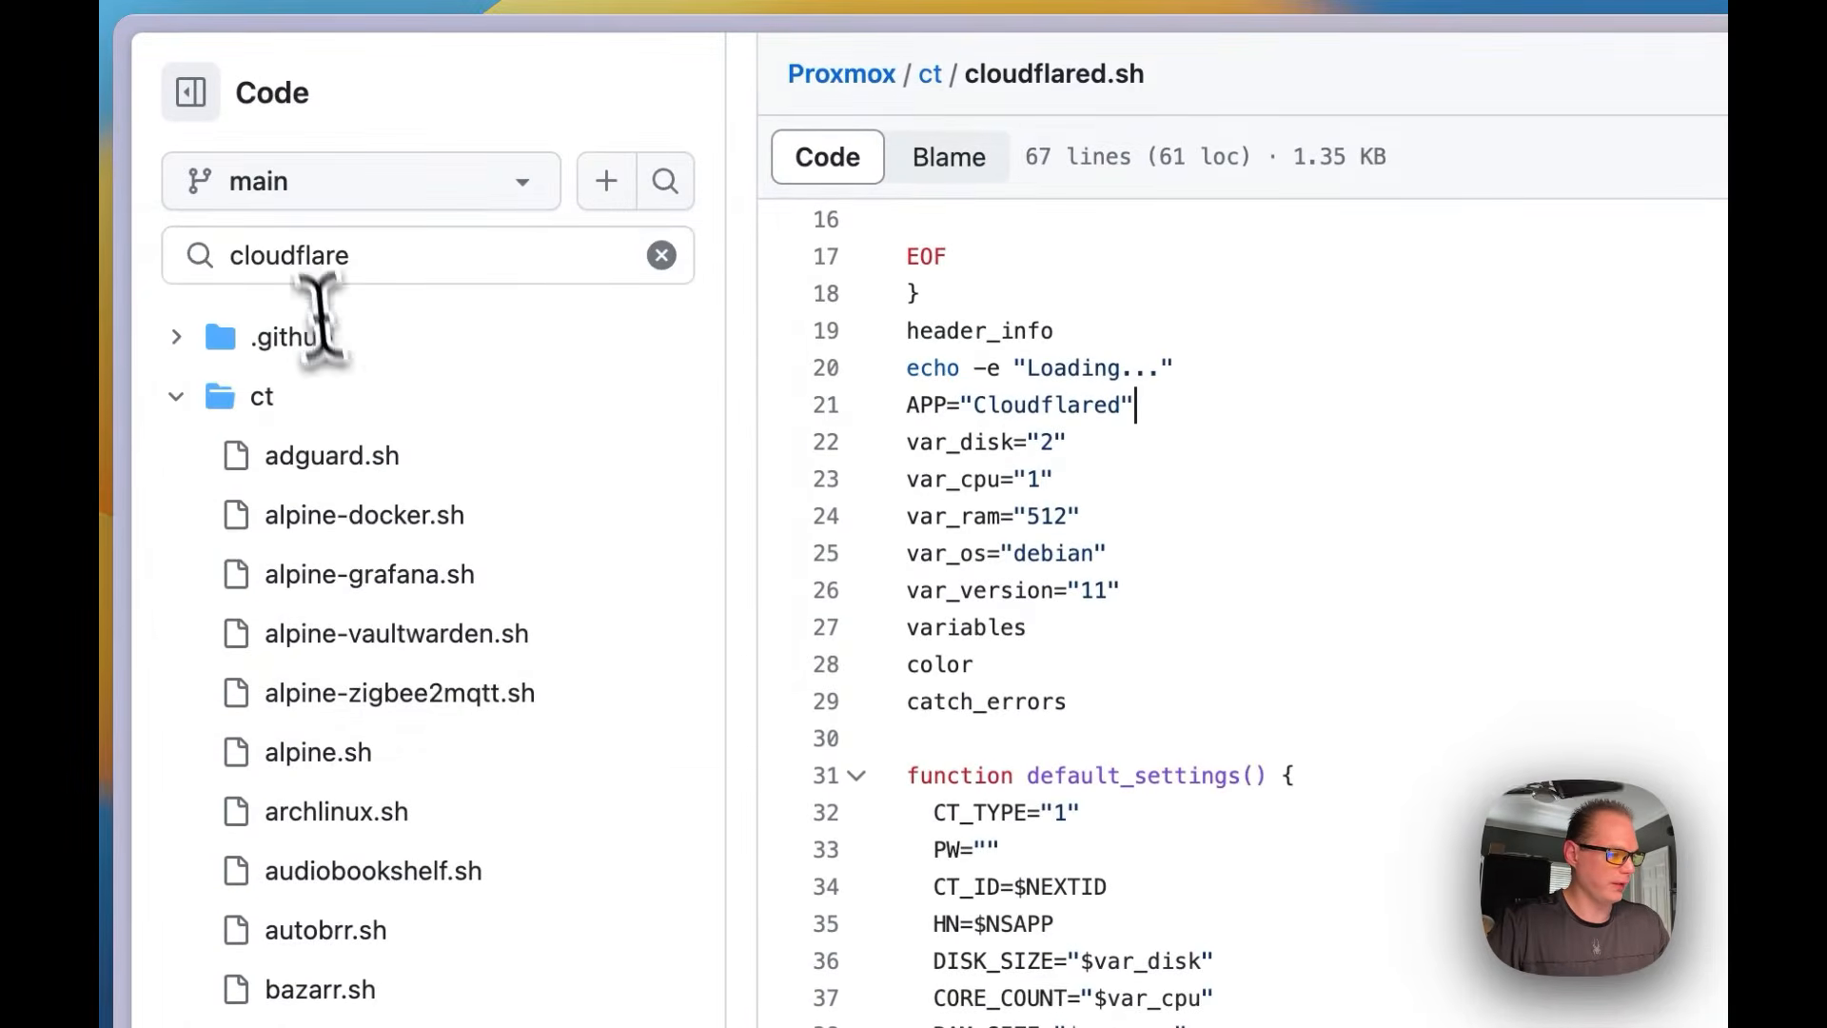
{"action": "left_click", "coordinate": [321, 262]}
{"action": "left_click", "coordinate": [321, 399]}
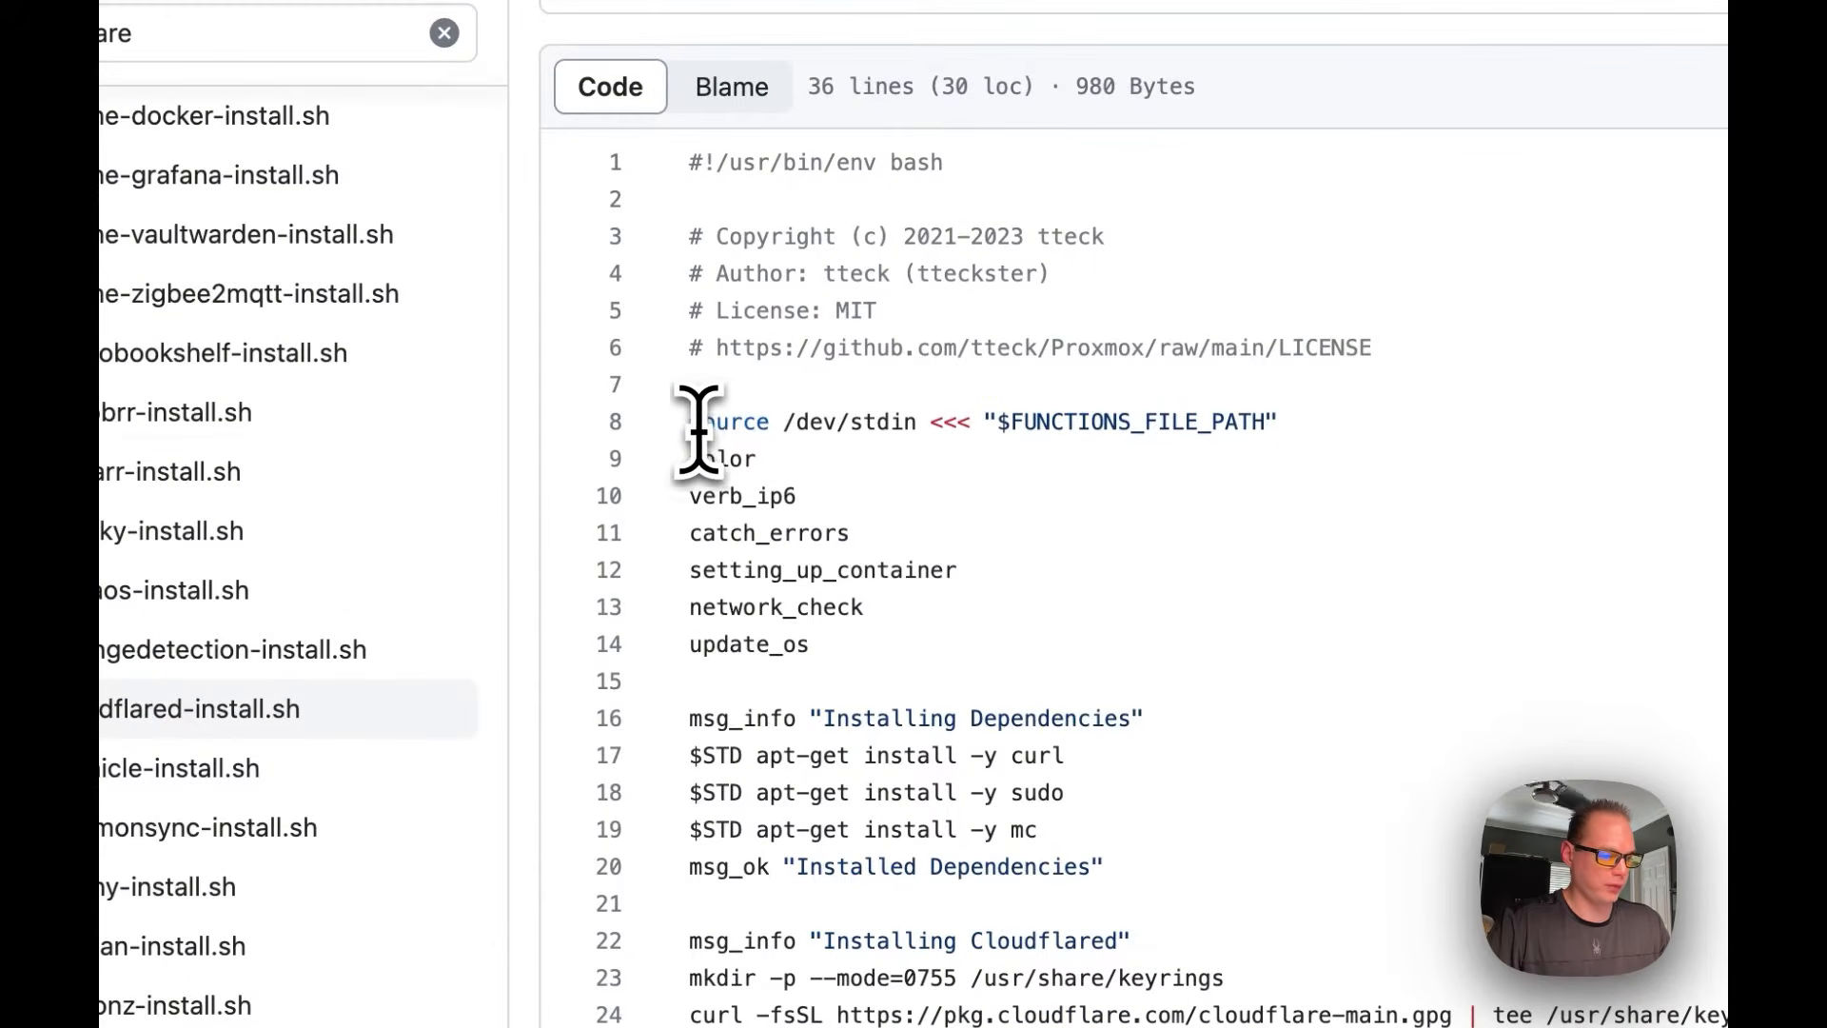
{"action": "left_click_drag", "start_coordinate": [692, 422], "coordinate": [821, 646]}
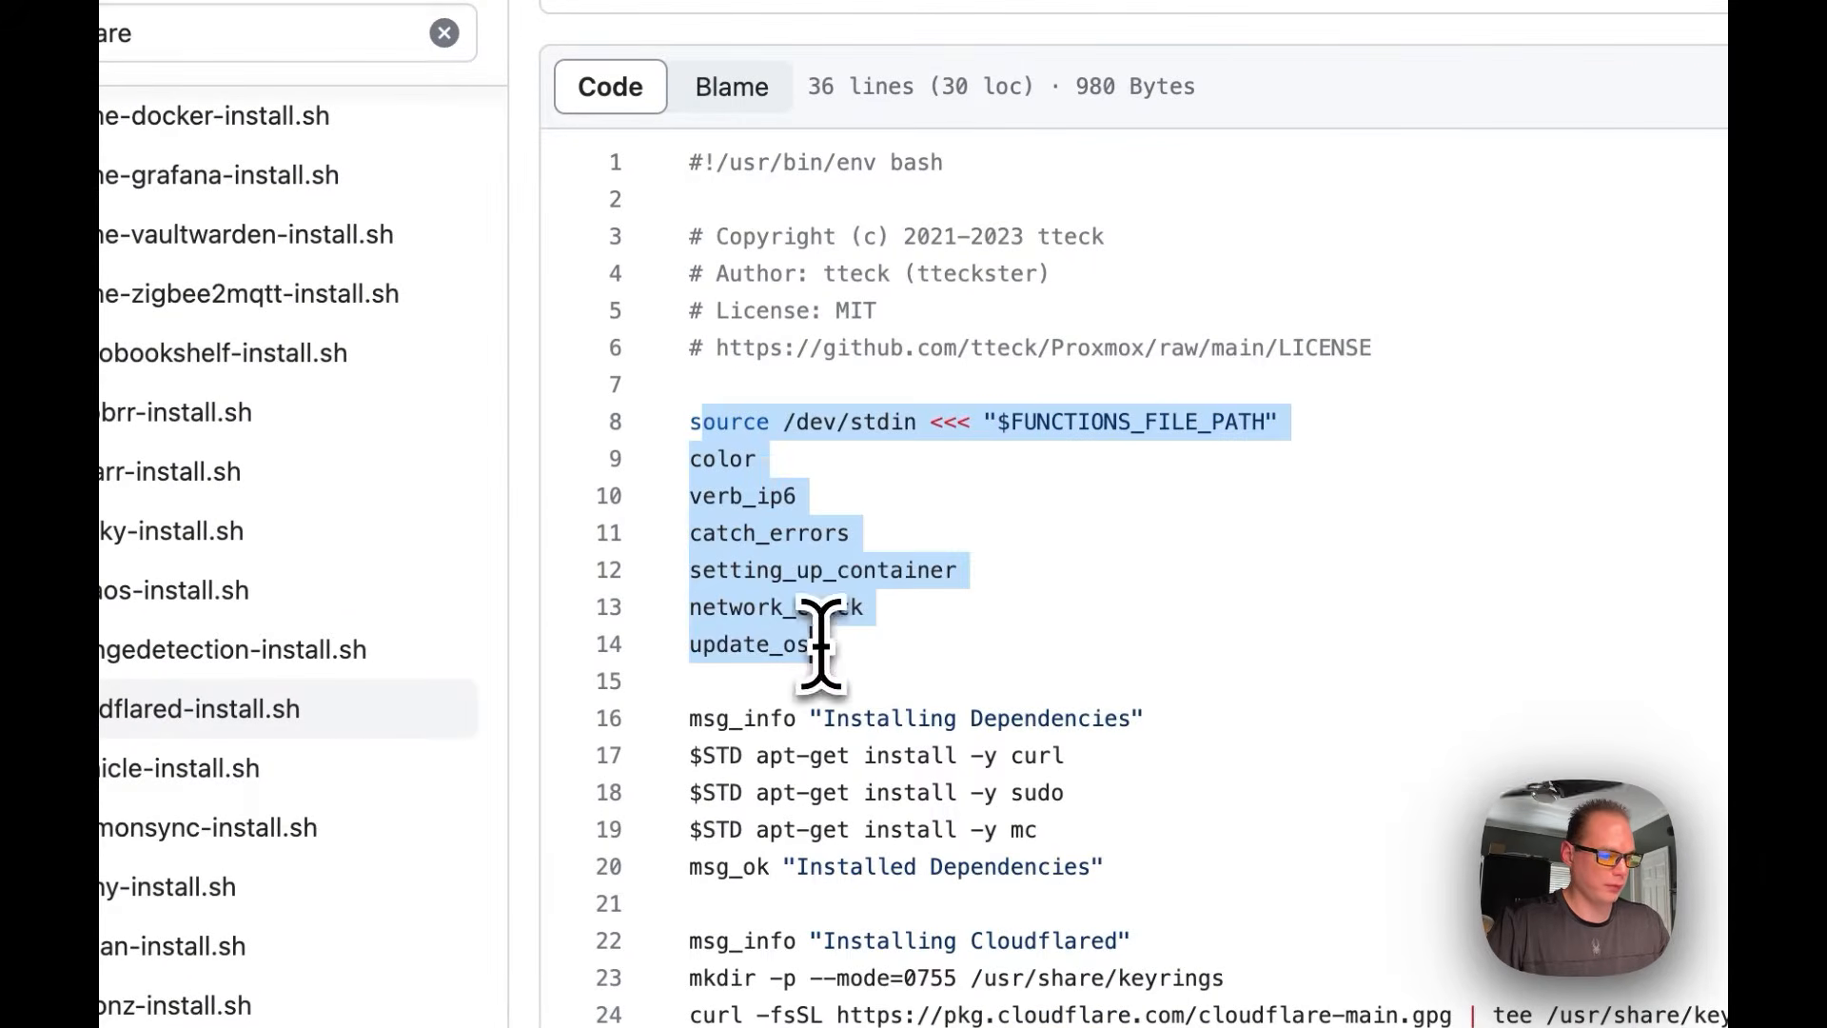
{"action": "left_click_drag", "start_coordinate": [692, 712], "coordinate": [1117, 874]}
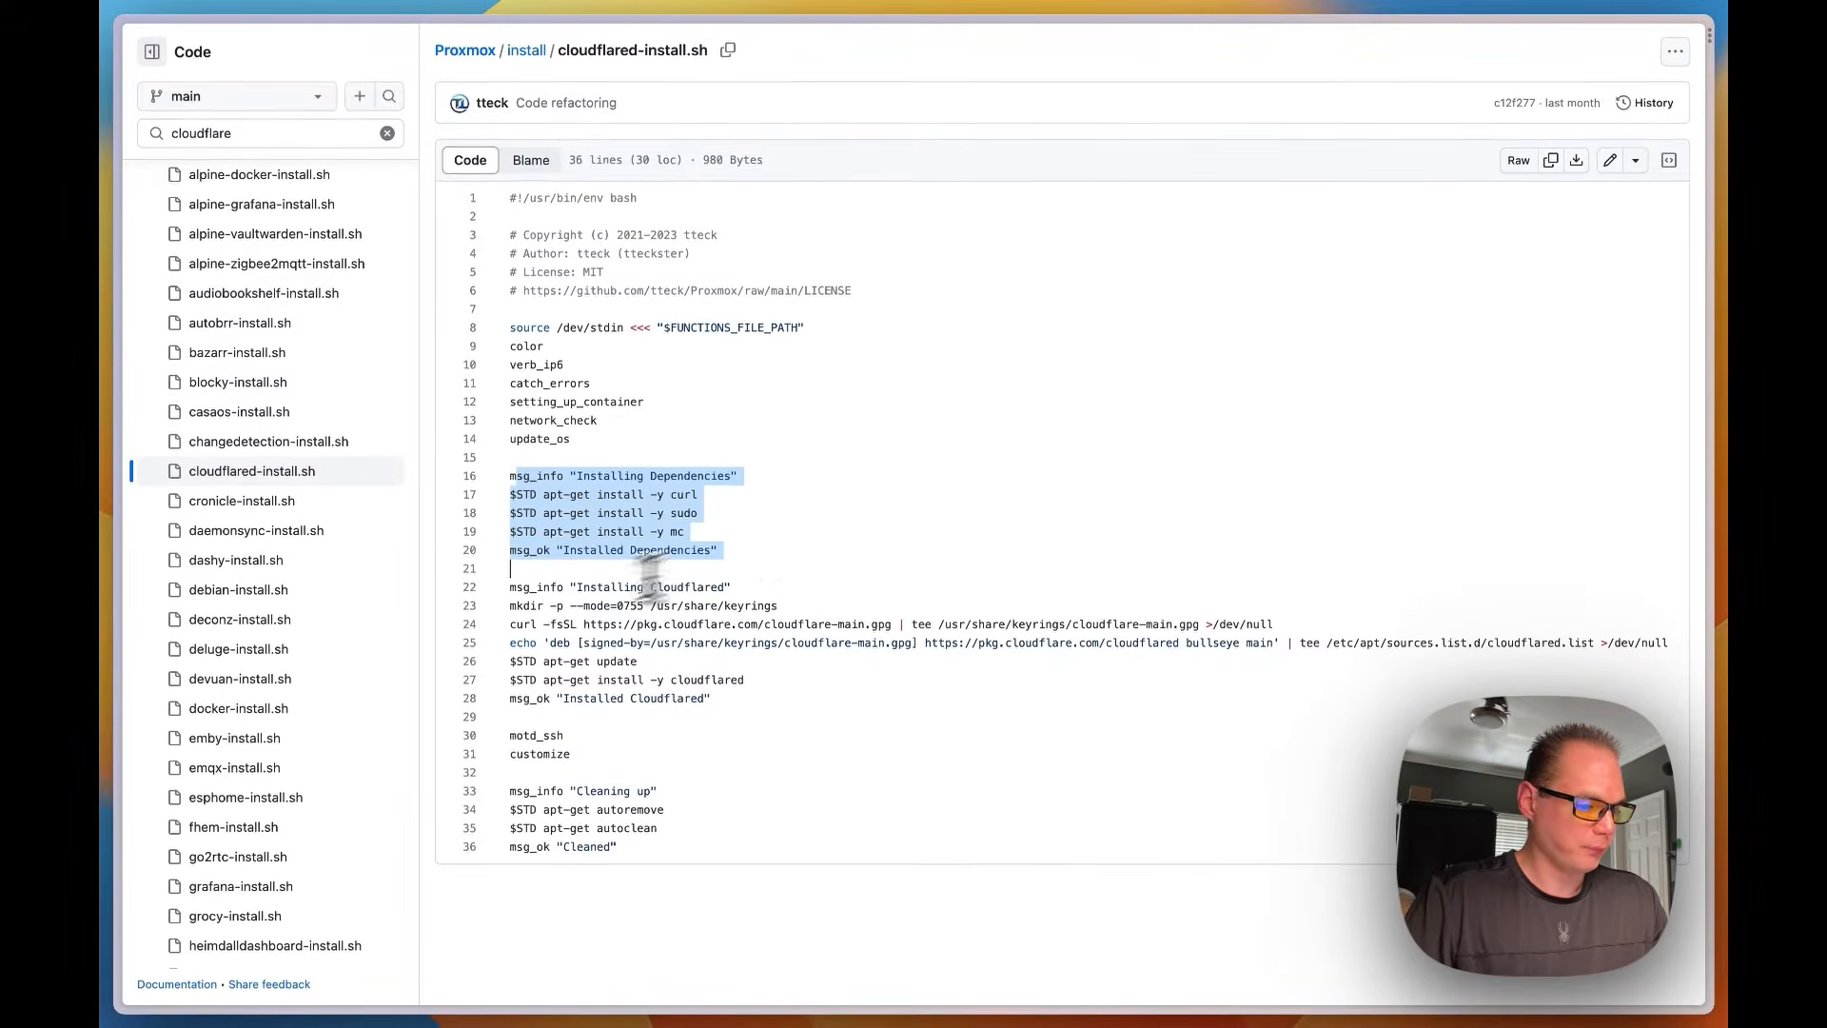
Examine the script's Cloudflared installation block, including the package source, the update and the install commands
{"action": "left_click_drag", "start_coordinate": [512, 587], "coordinate": [752, 589]}
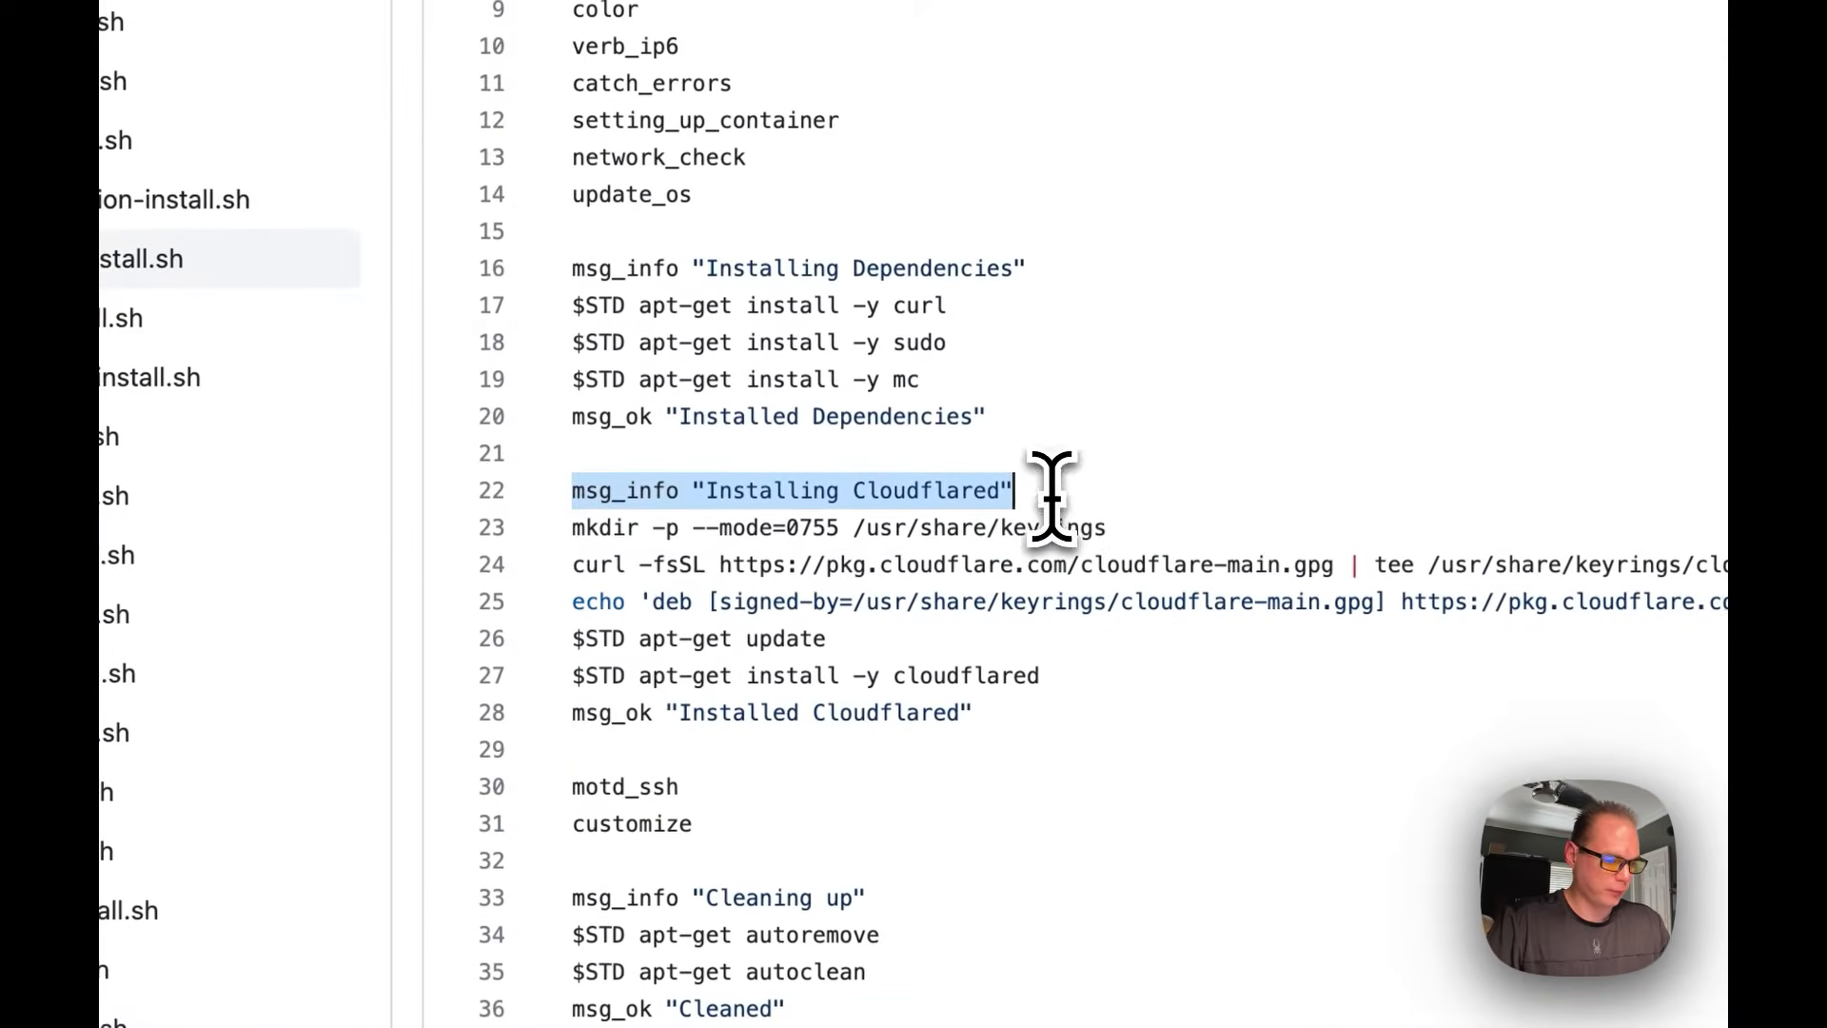
{"action": "left_click_drag", "start_coordinate": [576, 529], "coordinate": [1311, 494]}
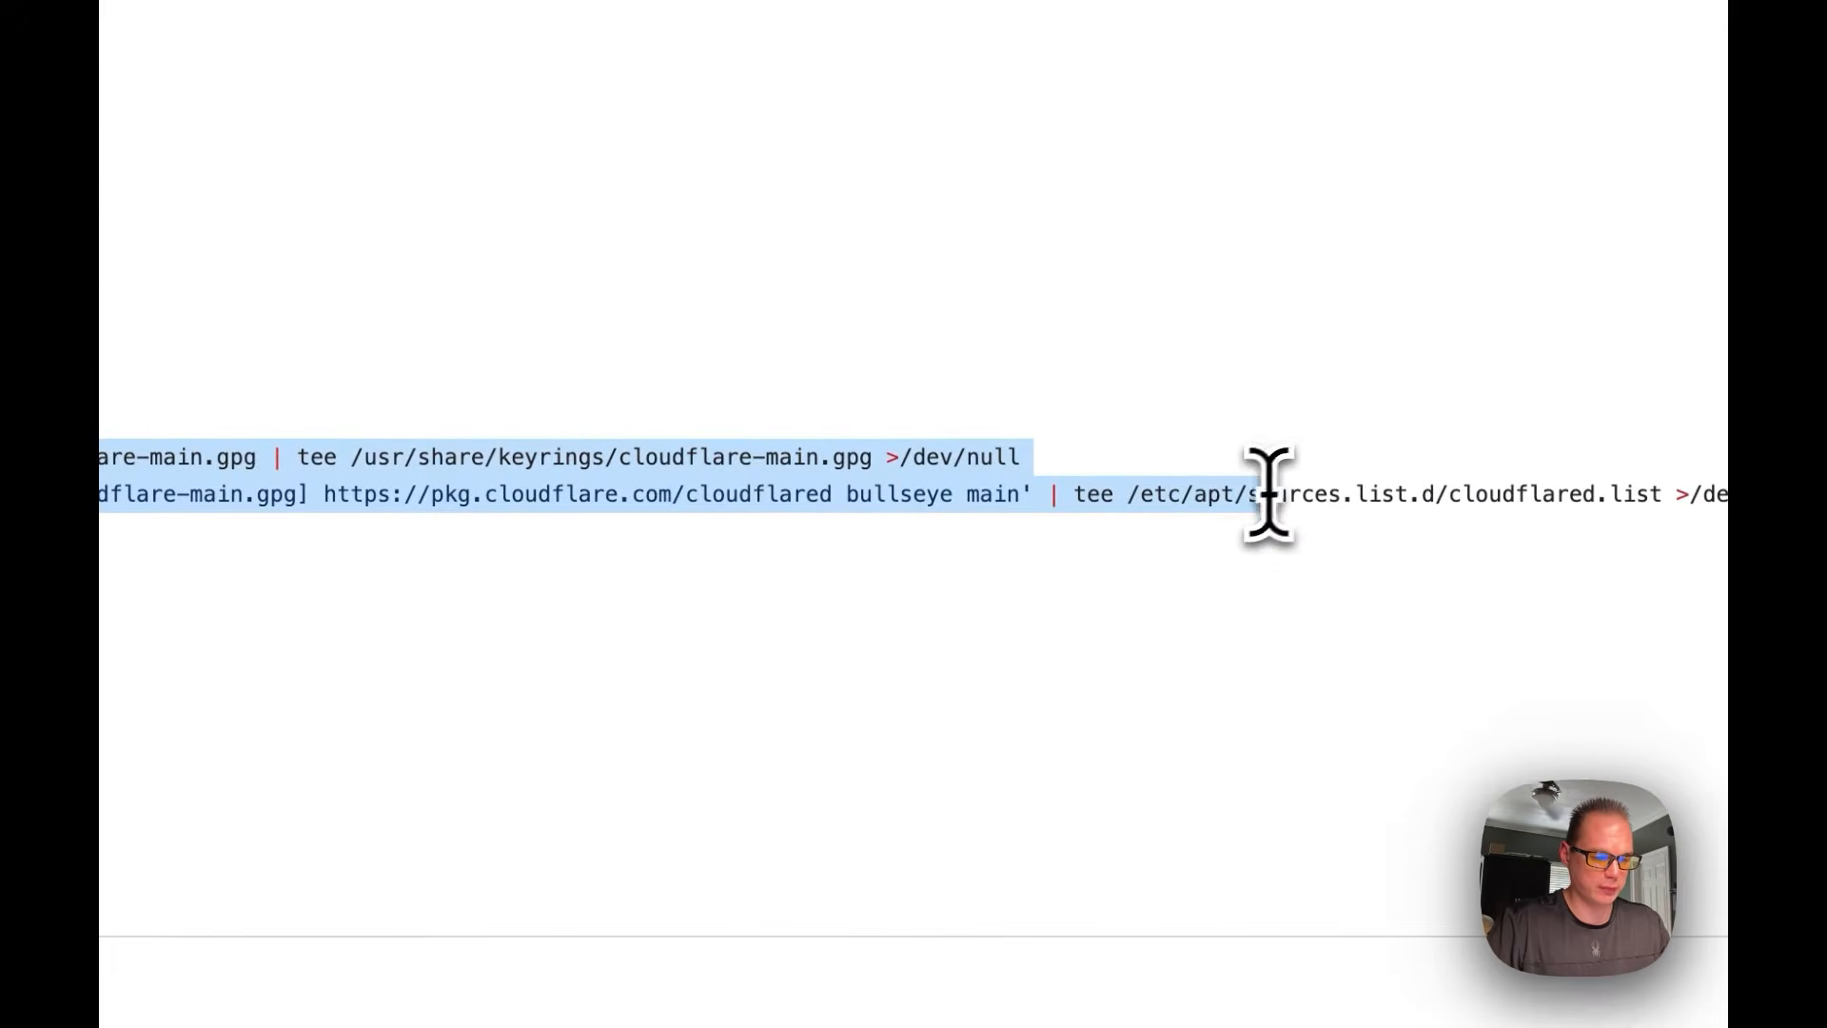
{"action": "left_click", "coordinate": [428, 503]}
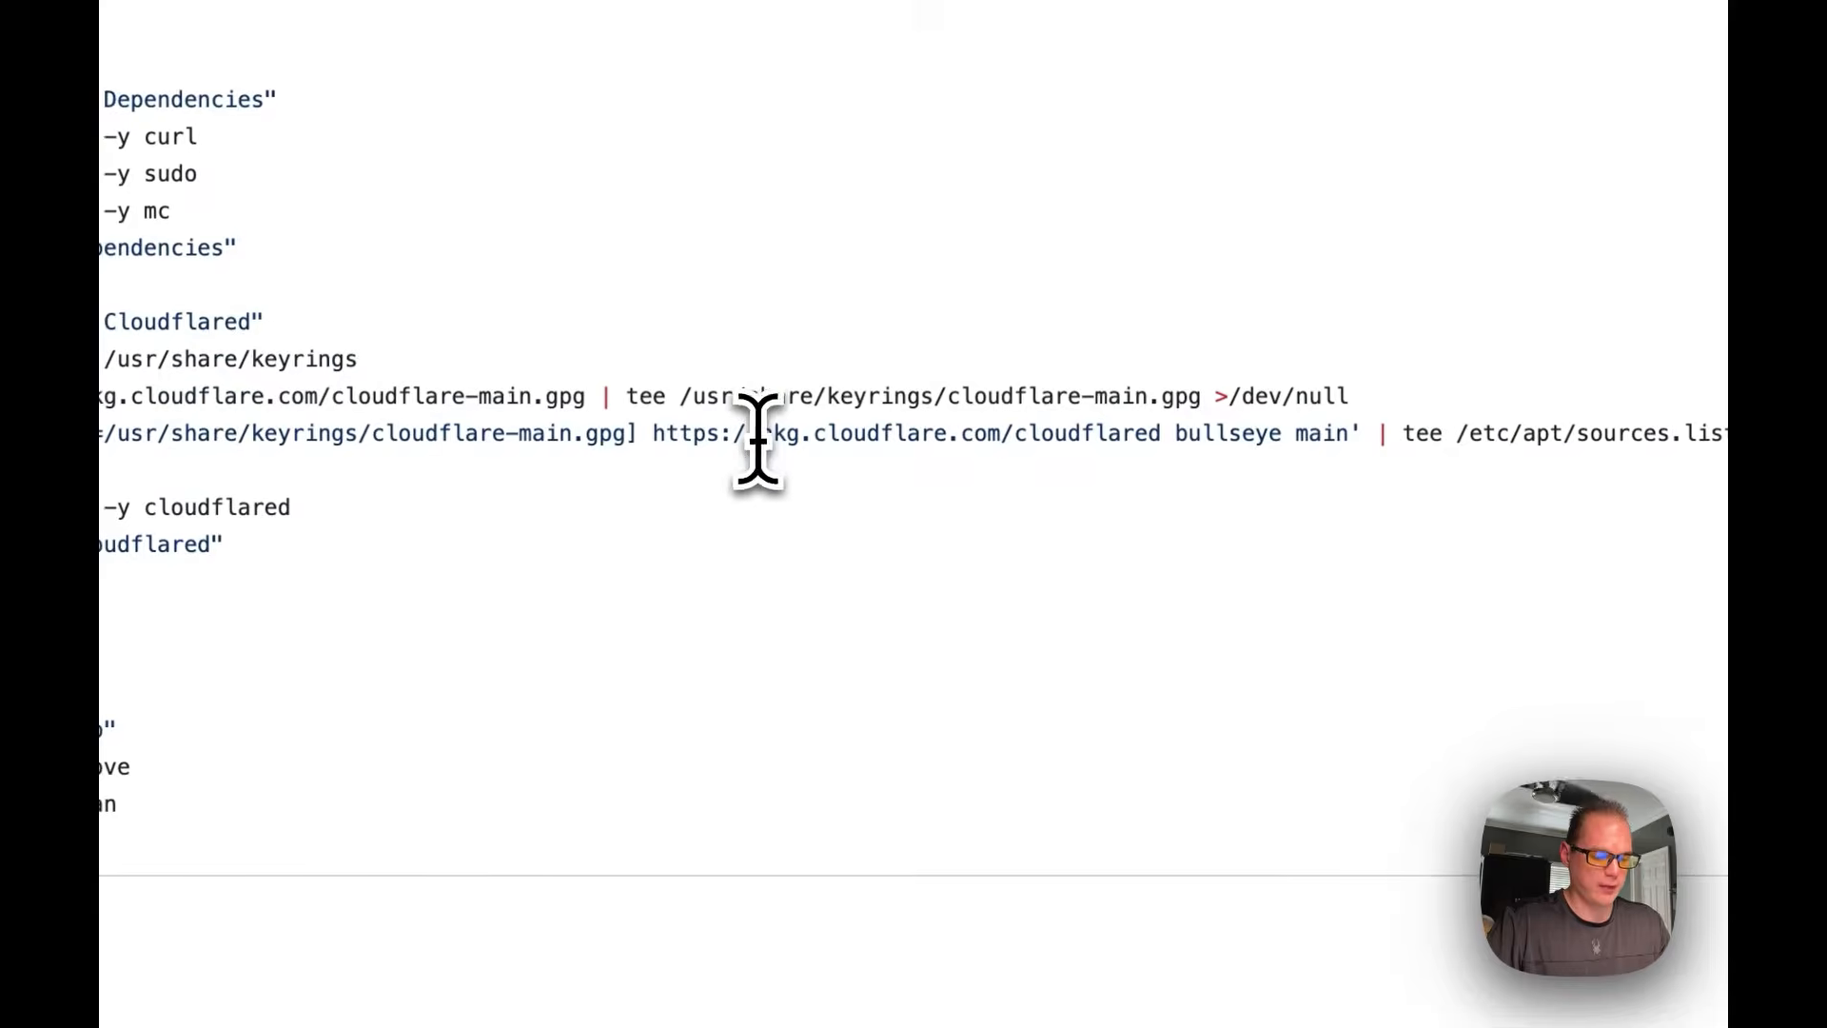
{"action": "left_click_drag", "start_coordinate": [761, 436], "coordinate": [961, 440]}
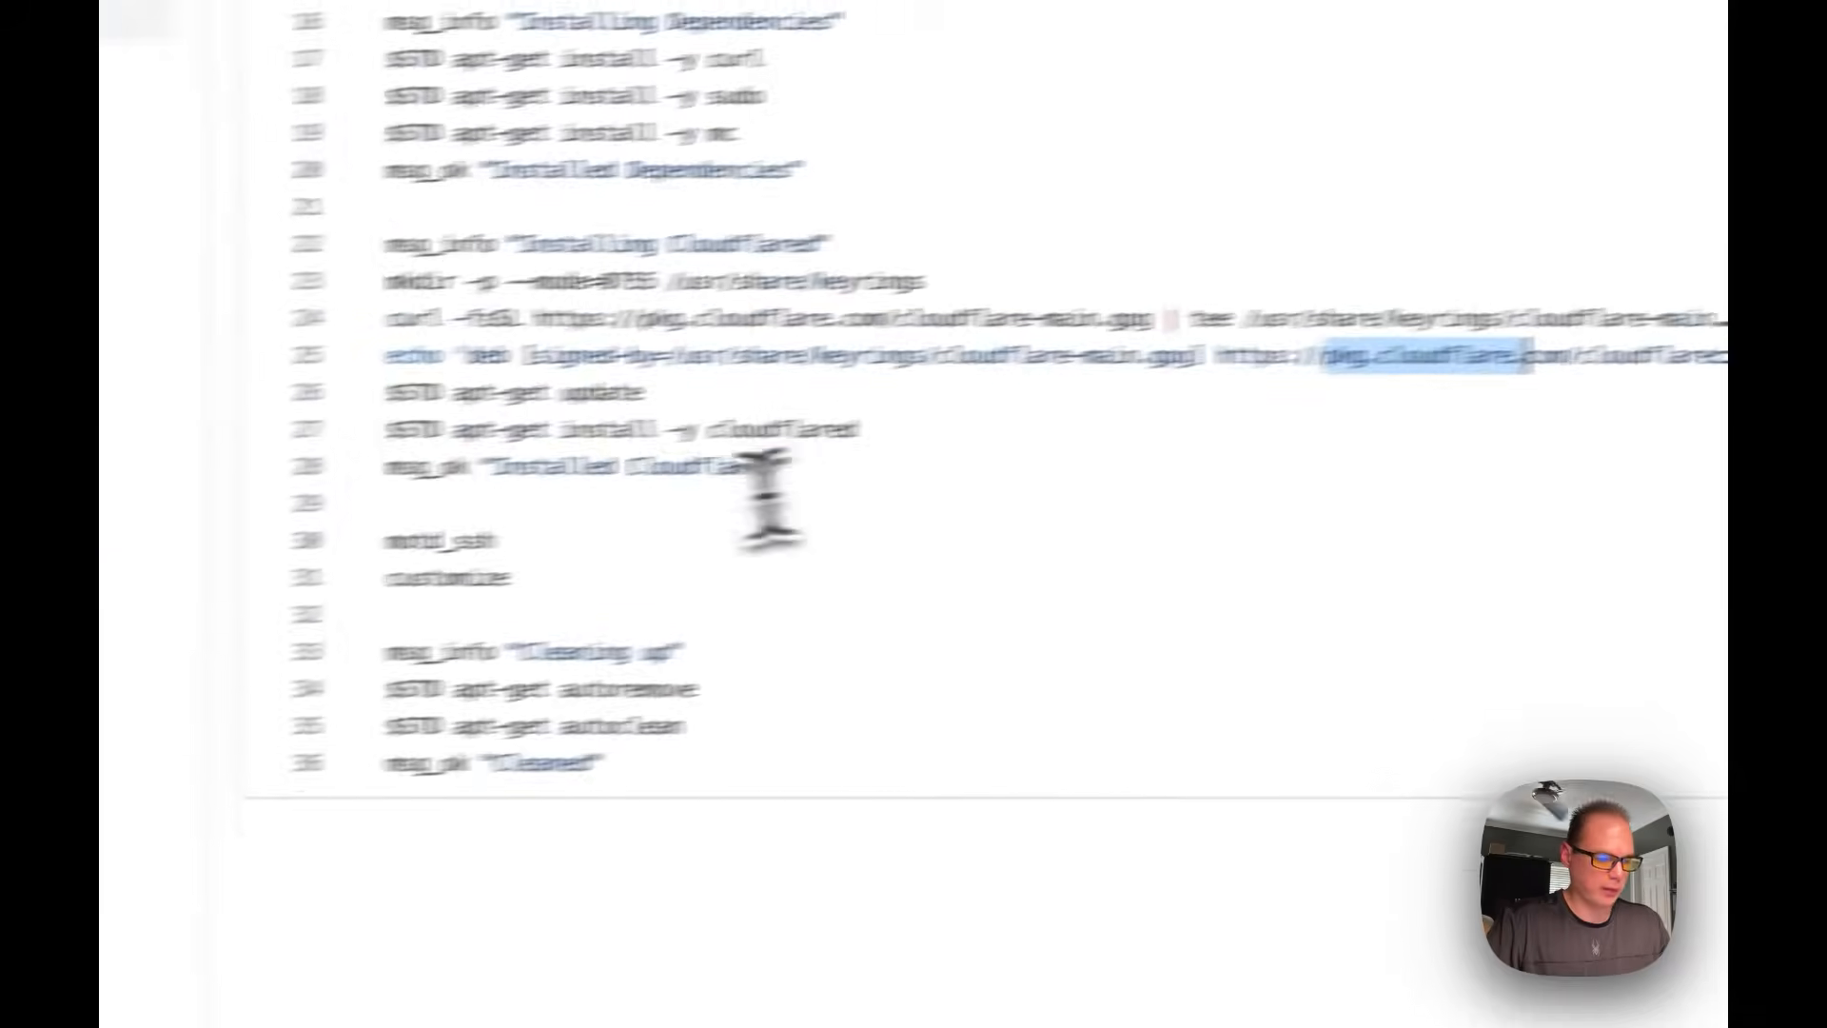
{"action": "left_click_drag", "start_coordinate": [627, 370], "coordinate": [883, 372]}
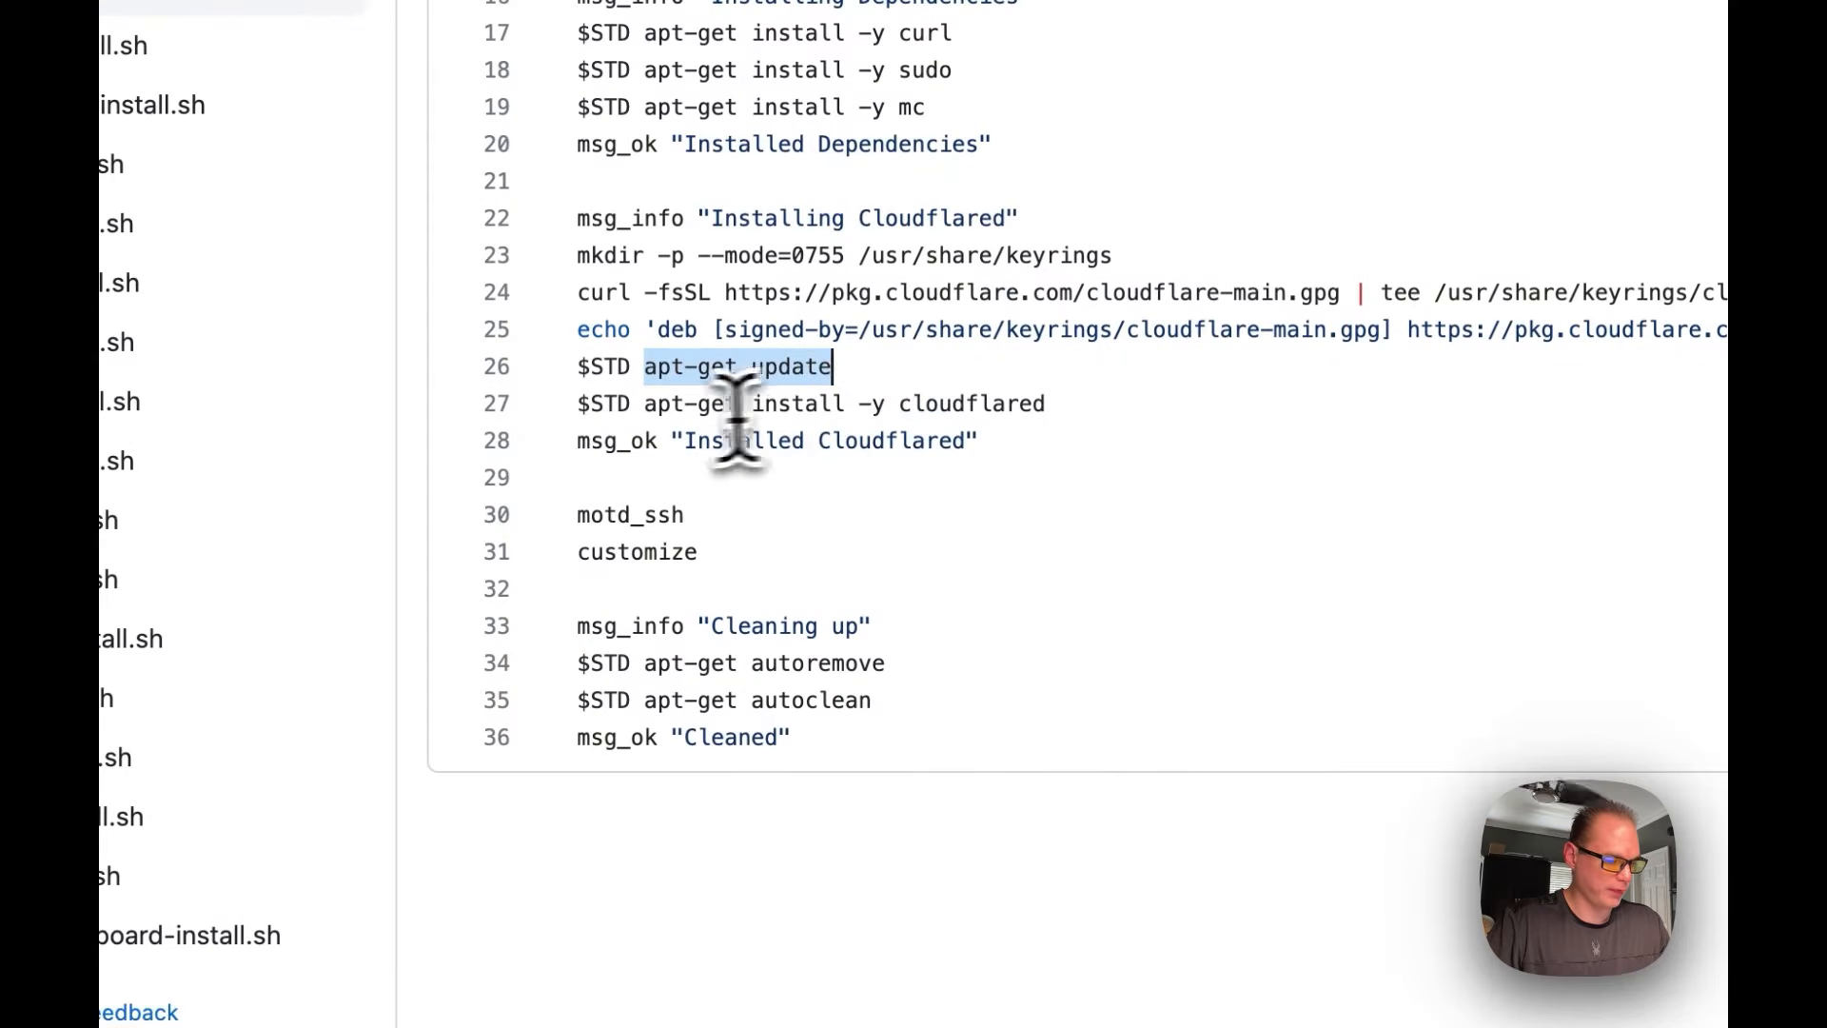
{"action": "left_click", "coordinate": [632, 408]}
{"action": "left_click_drag", "start_coordinate": [649, 404], "coordinate": [1093, 406]}
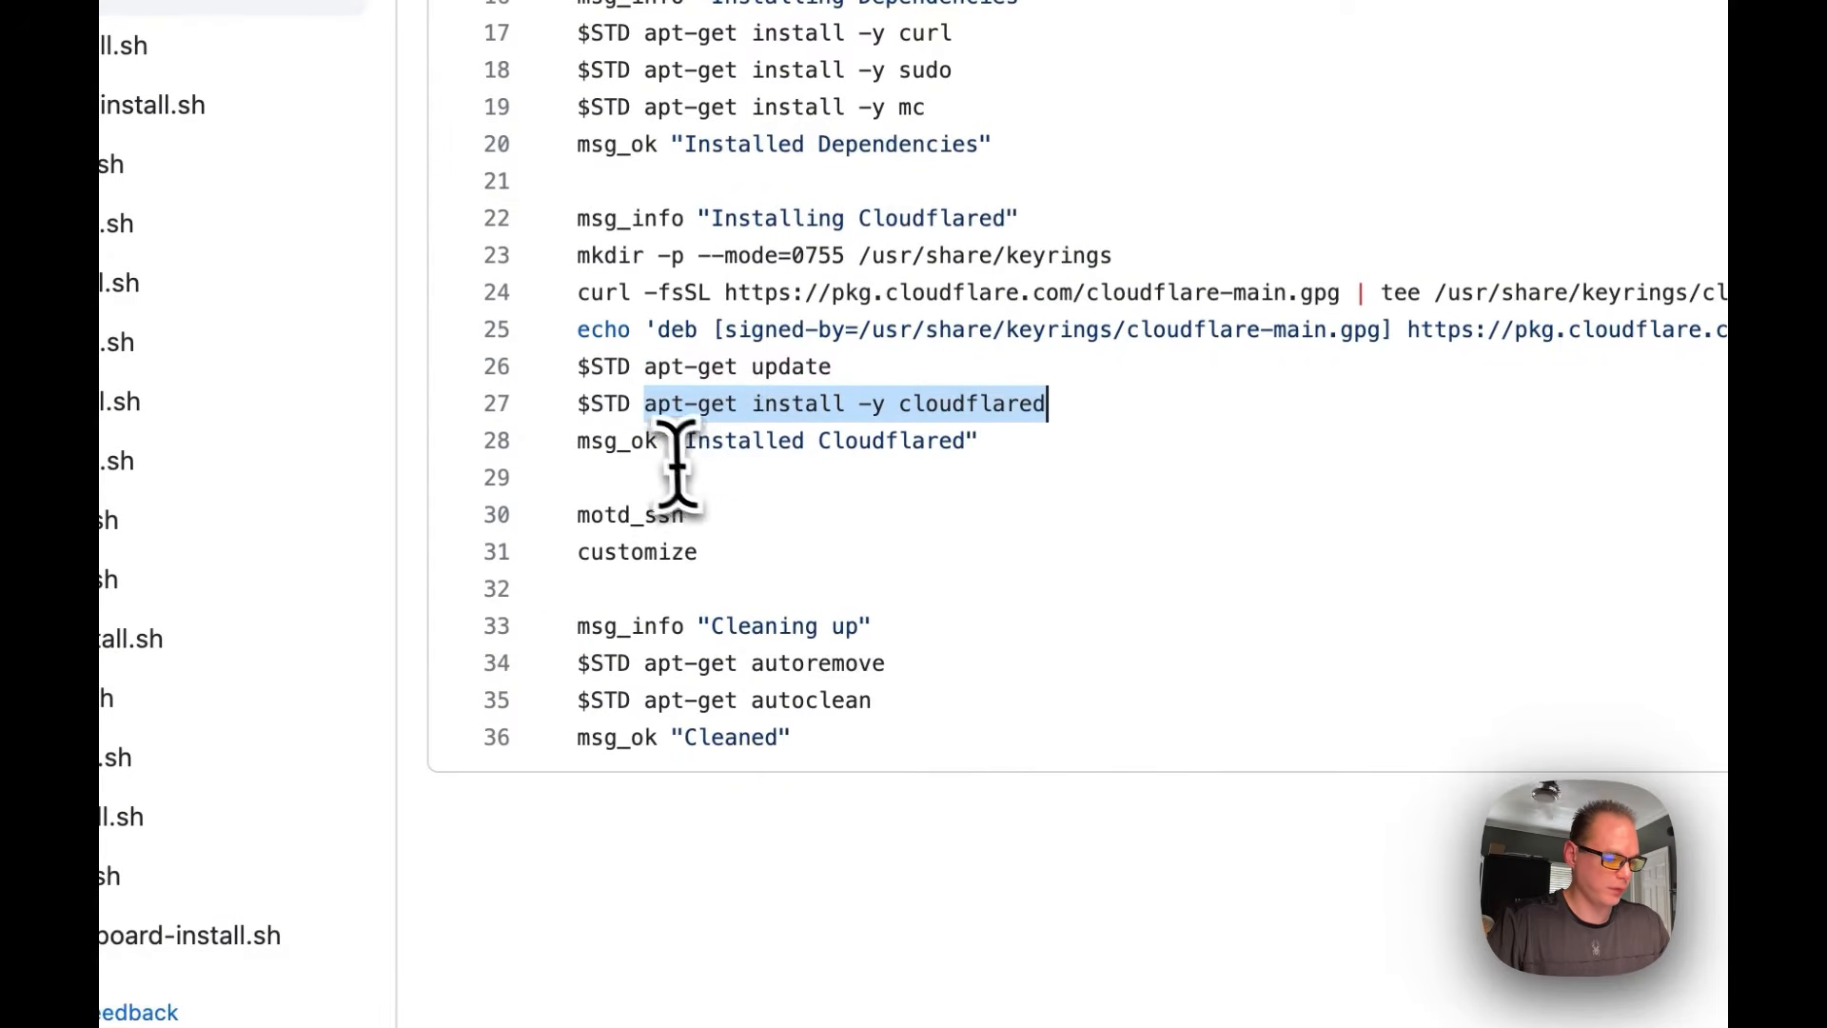
{"action": "left_click_drag", "start_coordinate": [683, 440], "coordinate": [1269, 440]}
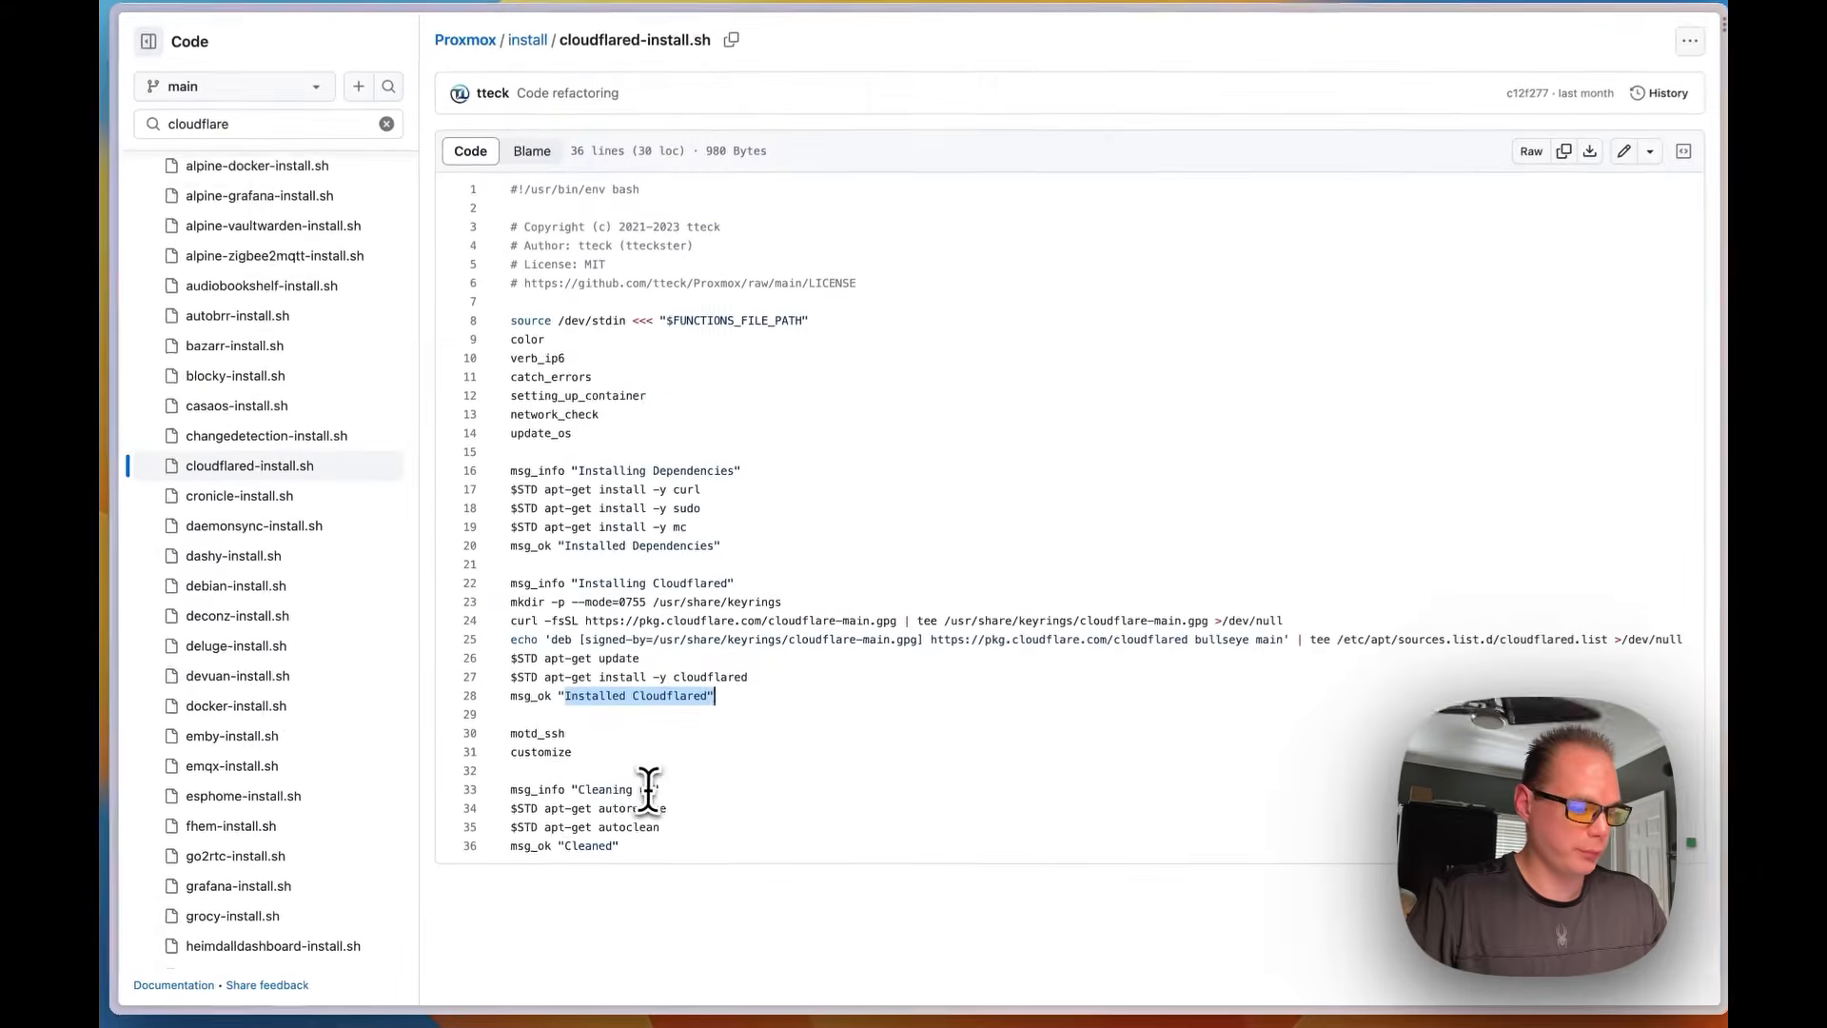
{"action": "scroll", "coordinate": [817, 465], "scroll_direction": "up", "scroll_amount": 4}
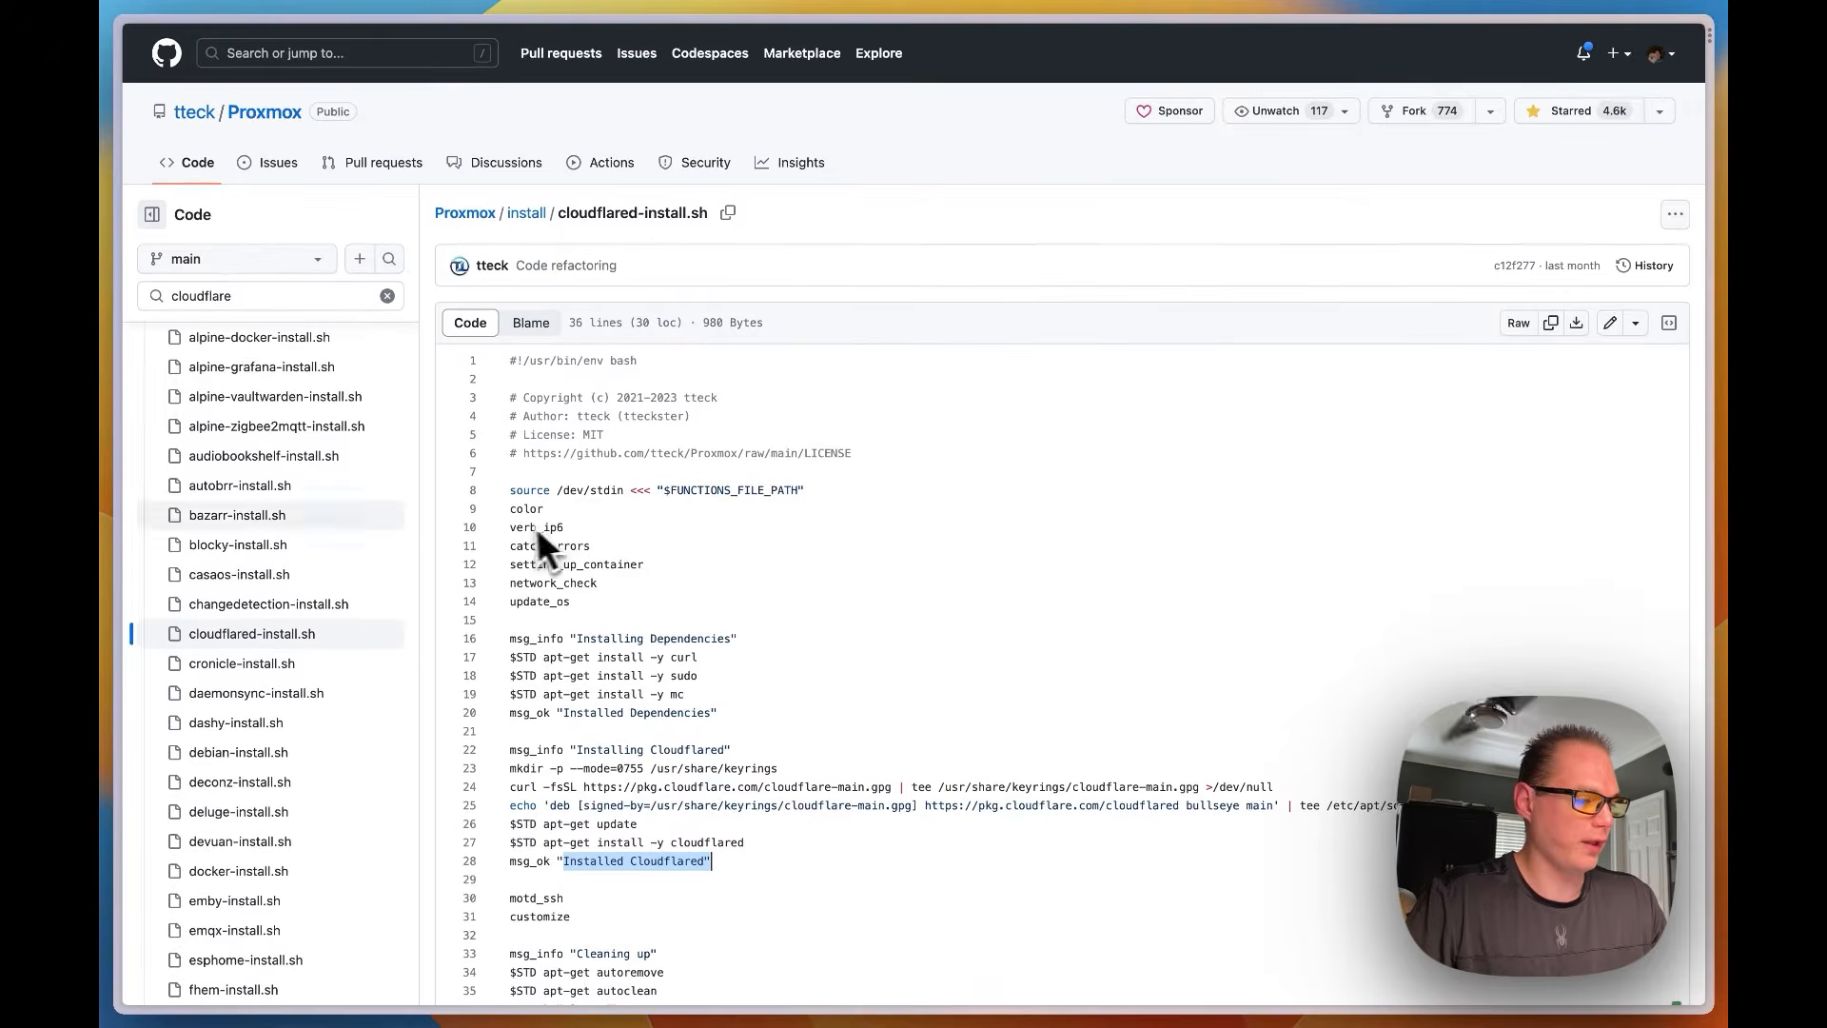
Switch to Proxmox VE, open the shell of node pvec and clear its terminal
{"action": "mouse_move", "coordinate": [118, 453]}
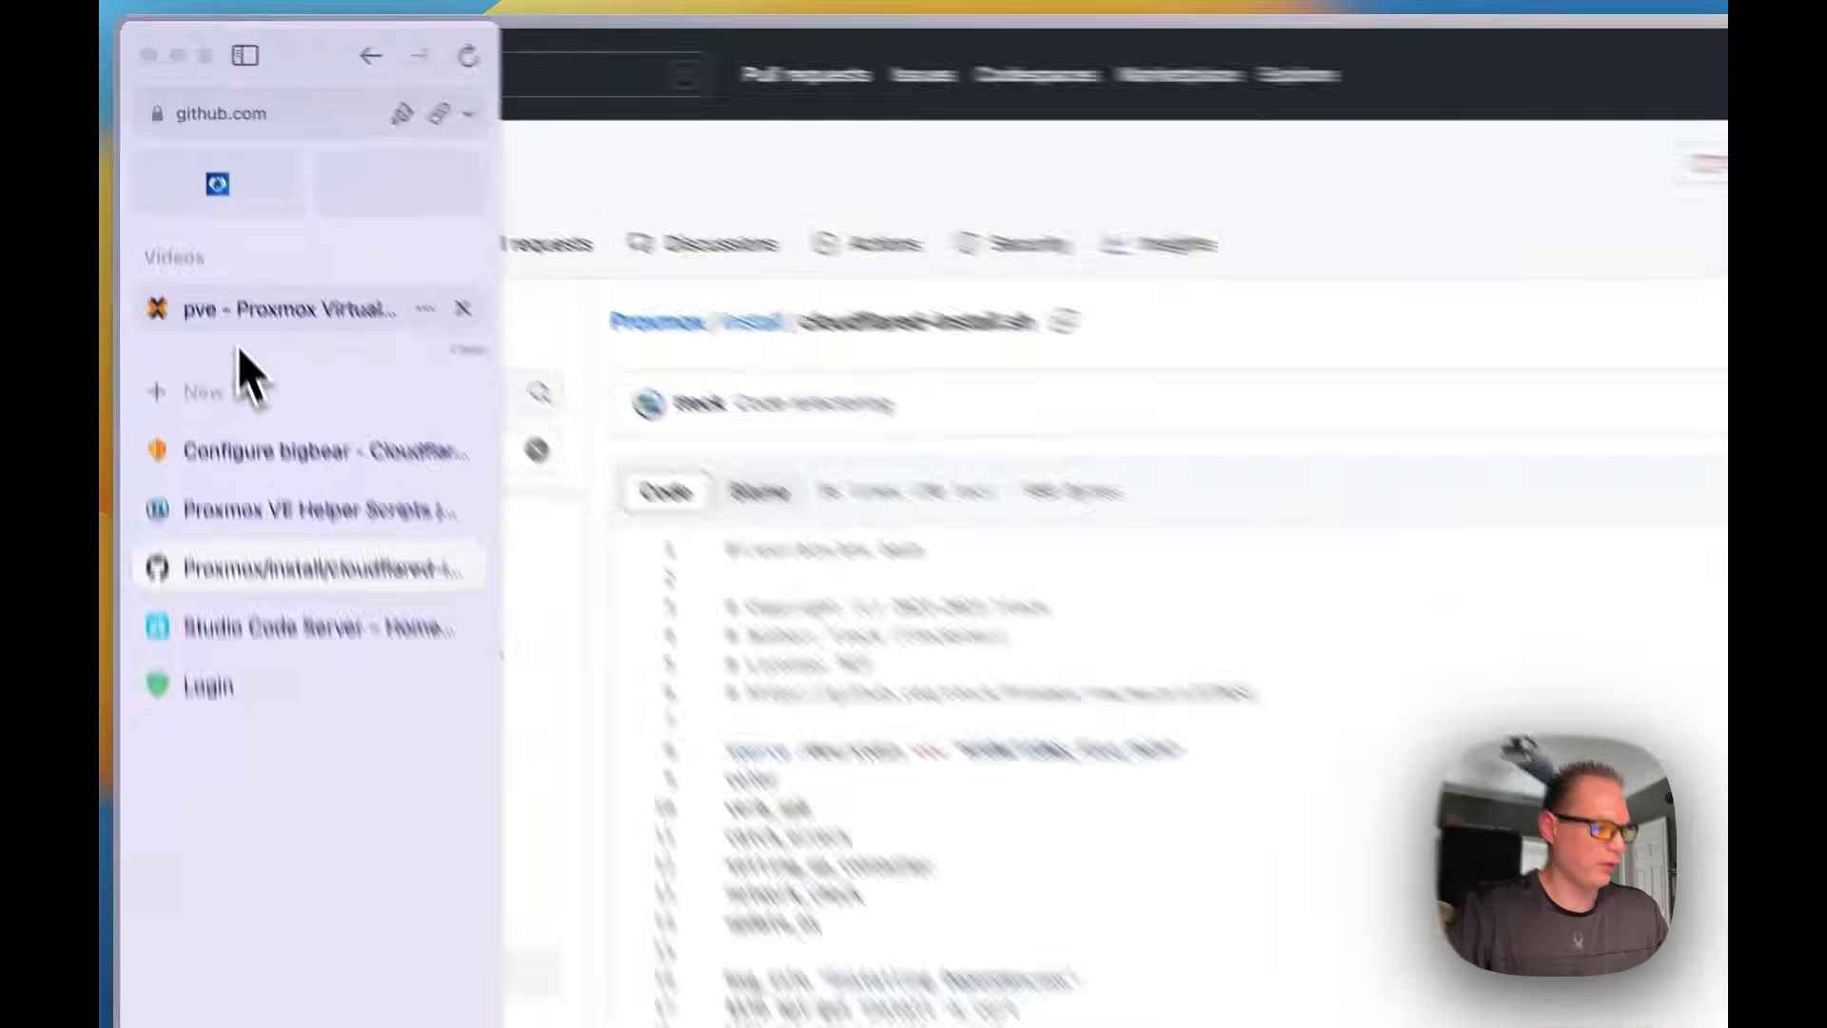
{"action": "left_click", "coordinate": [214, 206]}
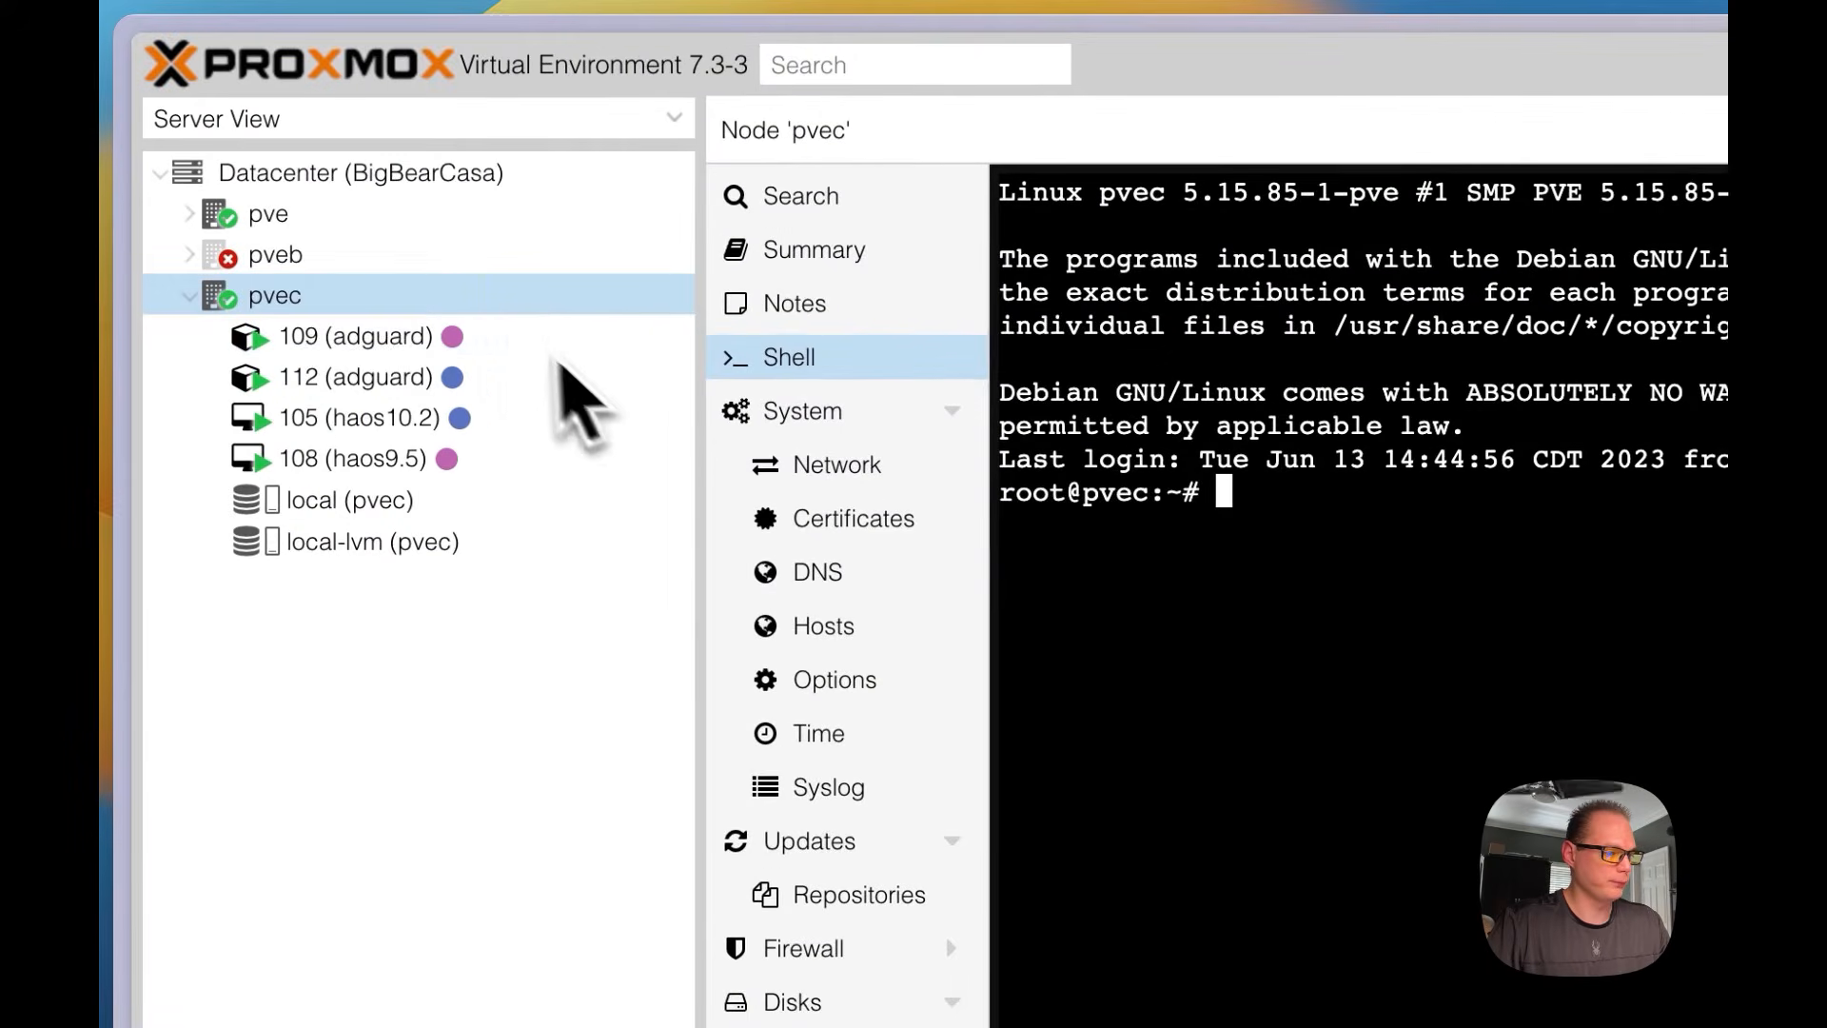
{"action": "left_click", "coordinate": [466, 295]}
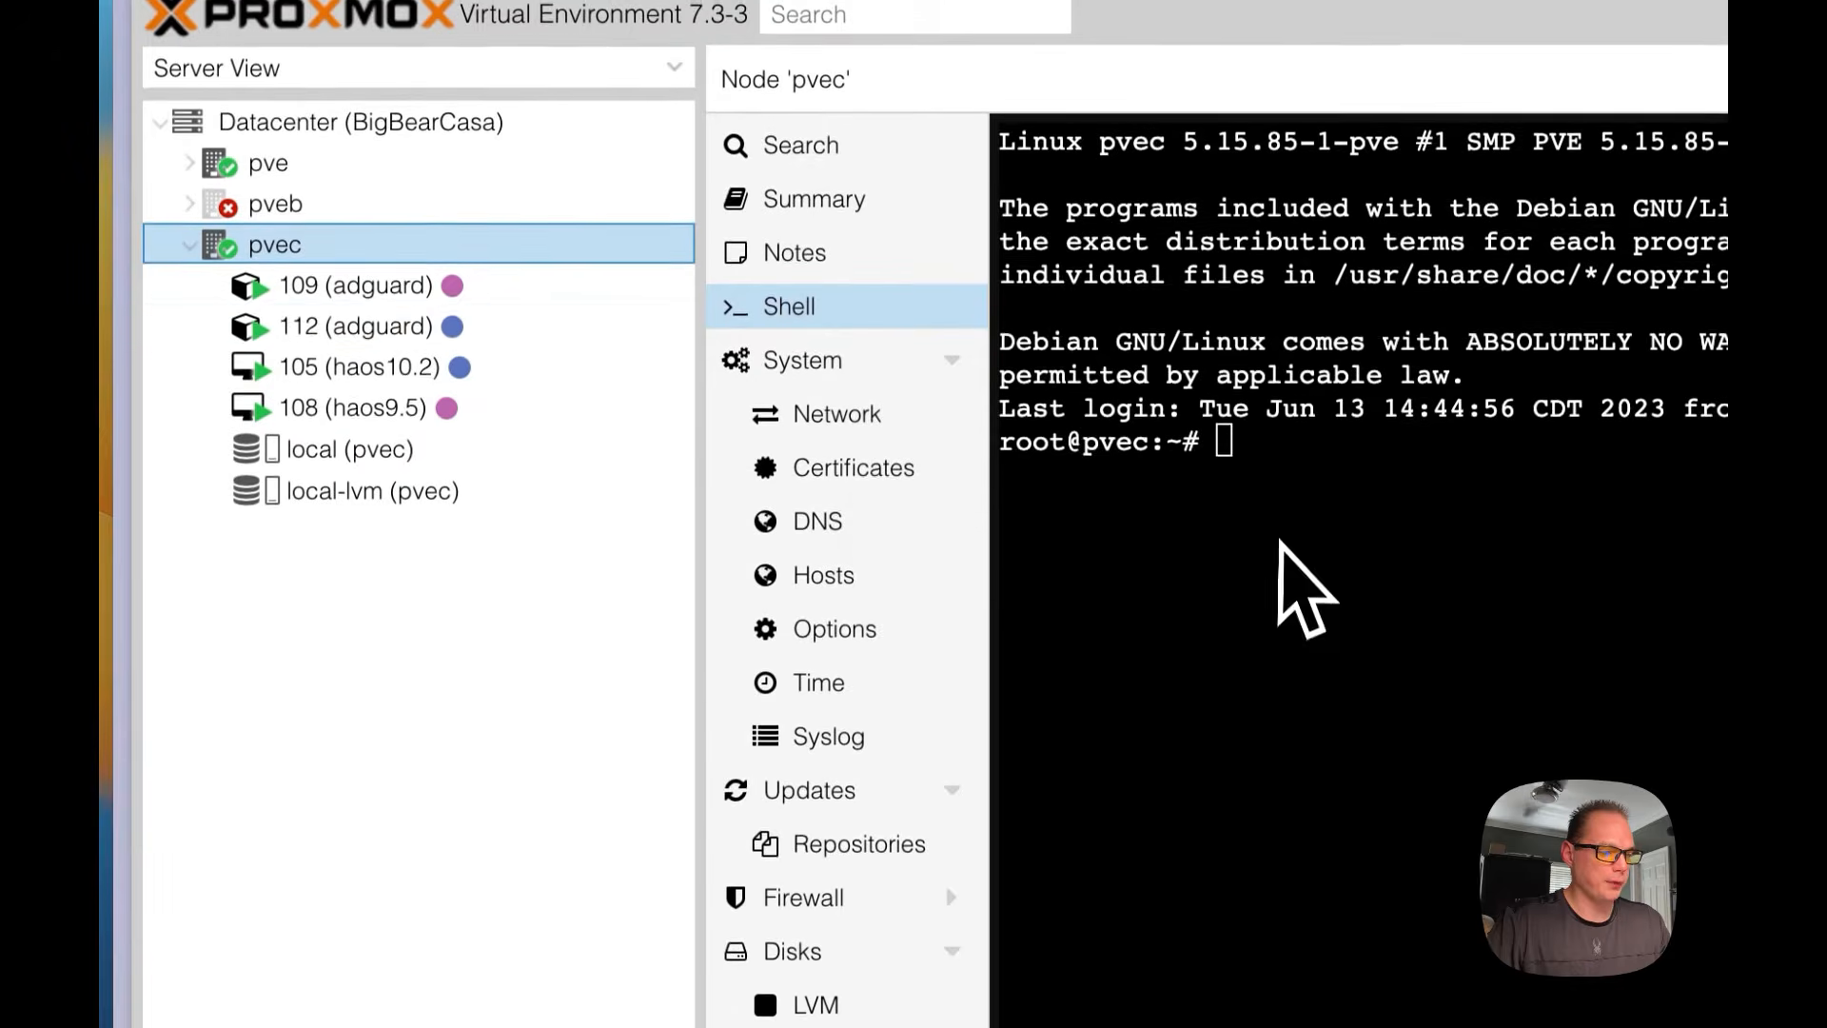
{"action": "left_click", "coordinate": [854, 358]}
{"action": "left_click", "coordinate": [1385, 516]}
{"action": "type", "text": "clear"}
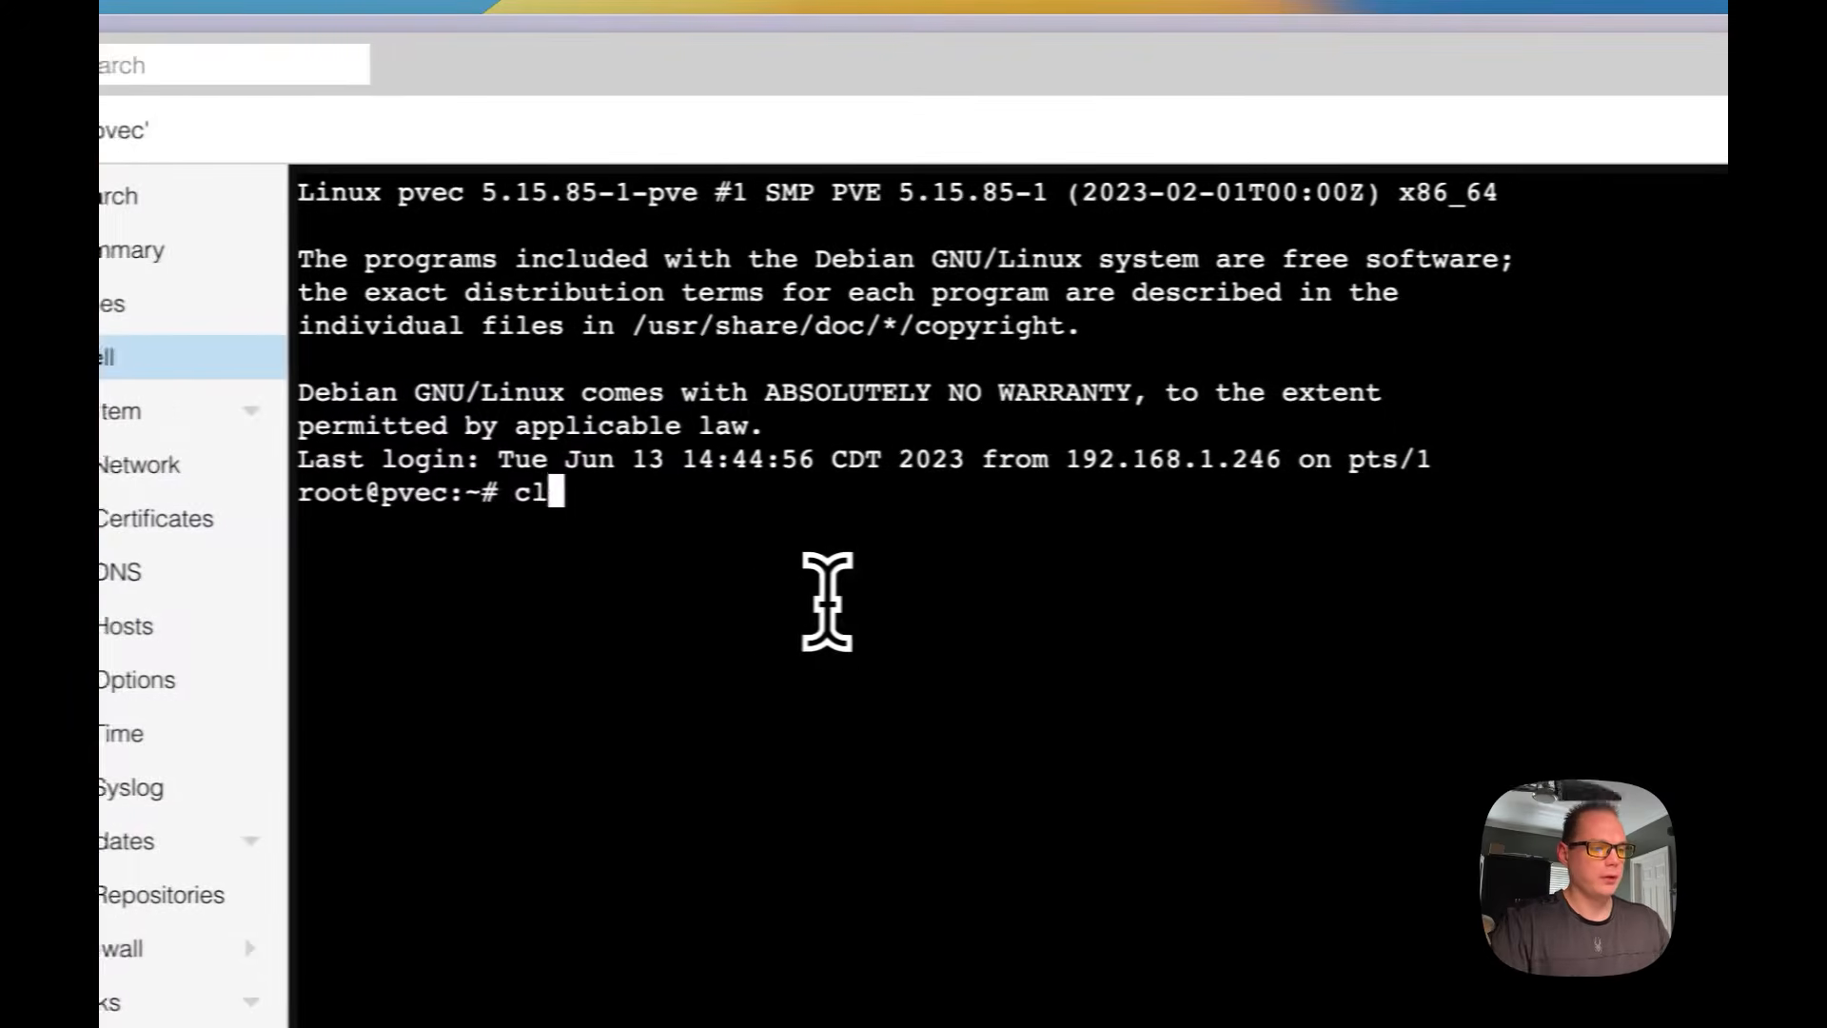
{"action": "key", "text": "Return"}
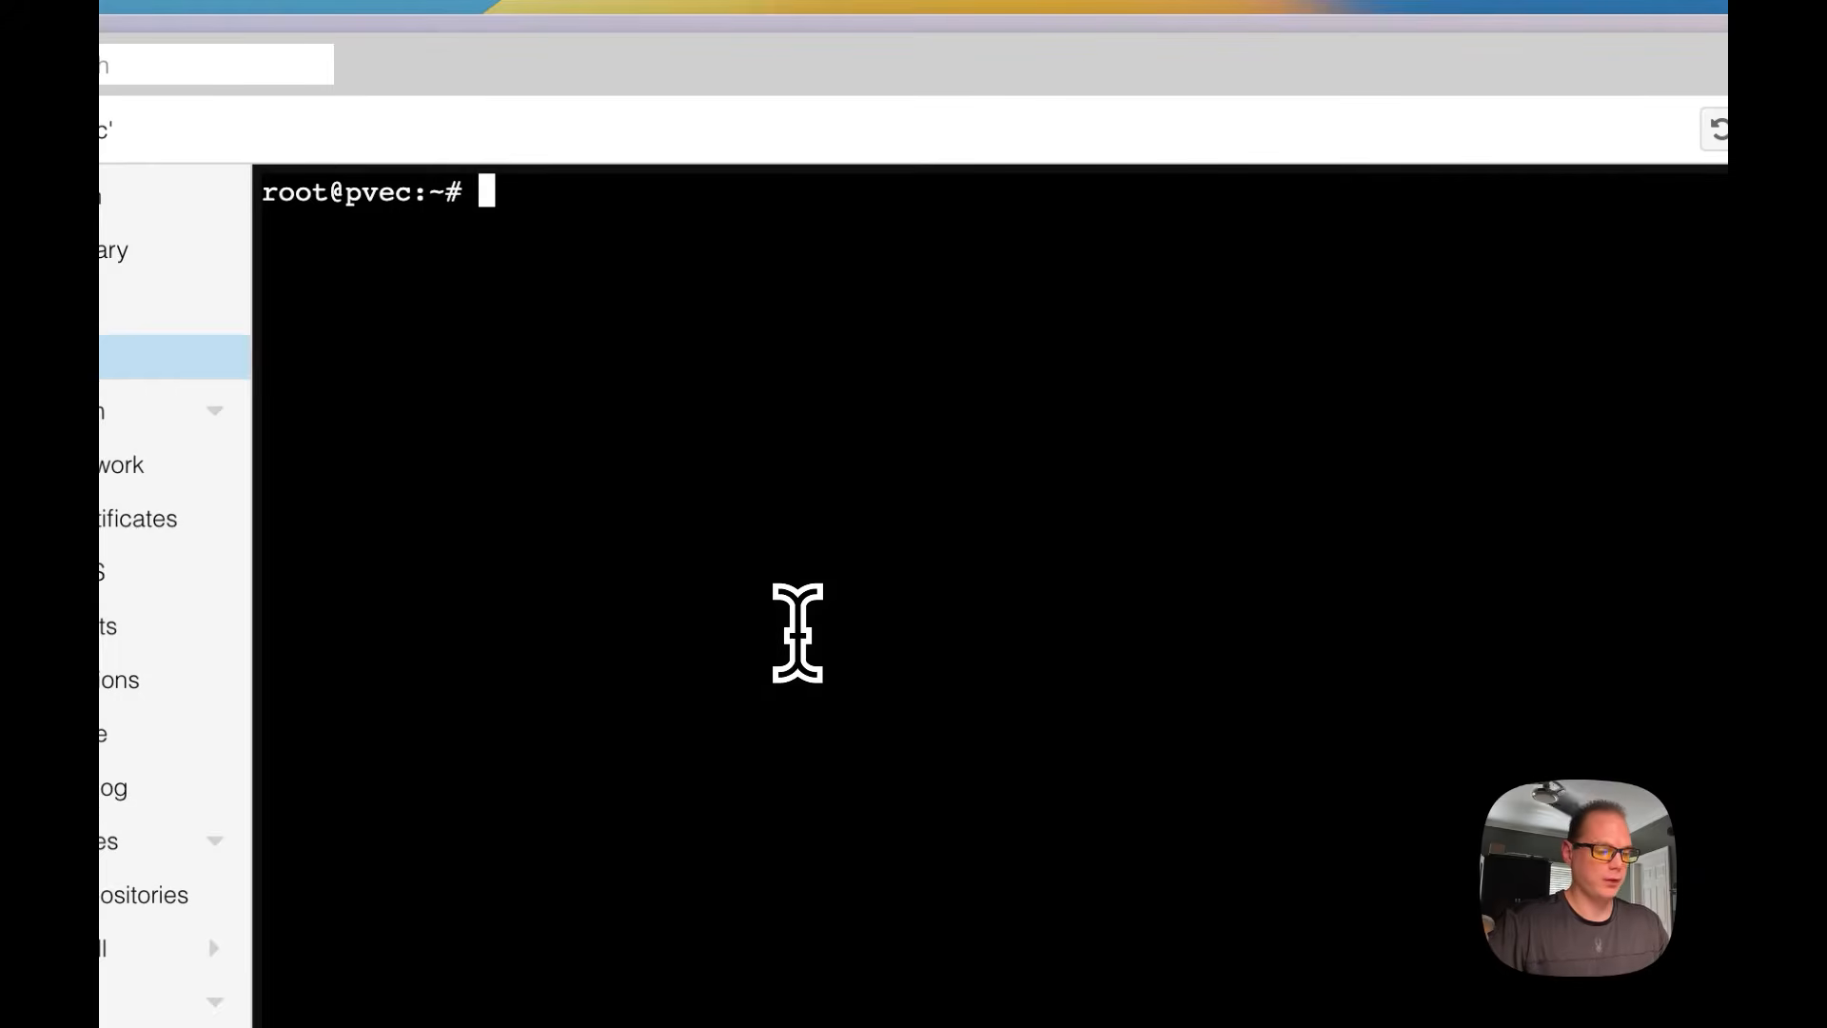
Run the copied tteck cloudflared.sh command in the pvec shell, confirm creating the Cloudflared LXC and accept the default settings
{"action": "type", "text": "bash -c \"$(wget -qLO - https://github.com/tteck/Proxmox/raw/main/ct/cloudflared.sh)\""}
{"action": "key", "text": "Return"}
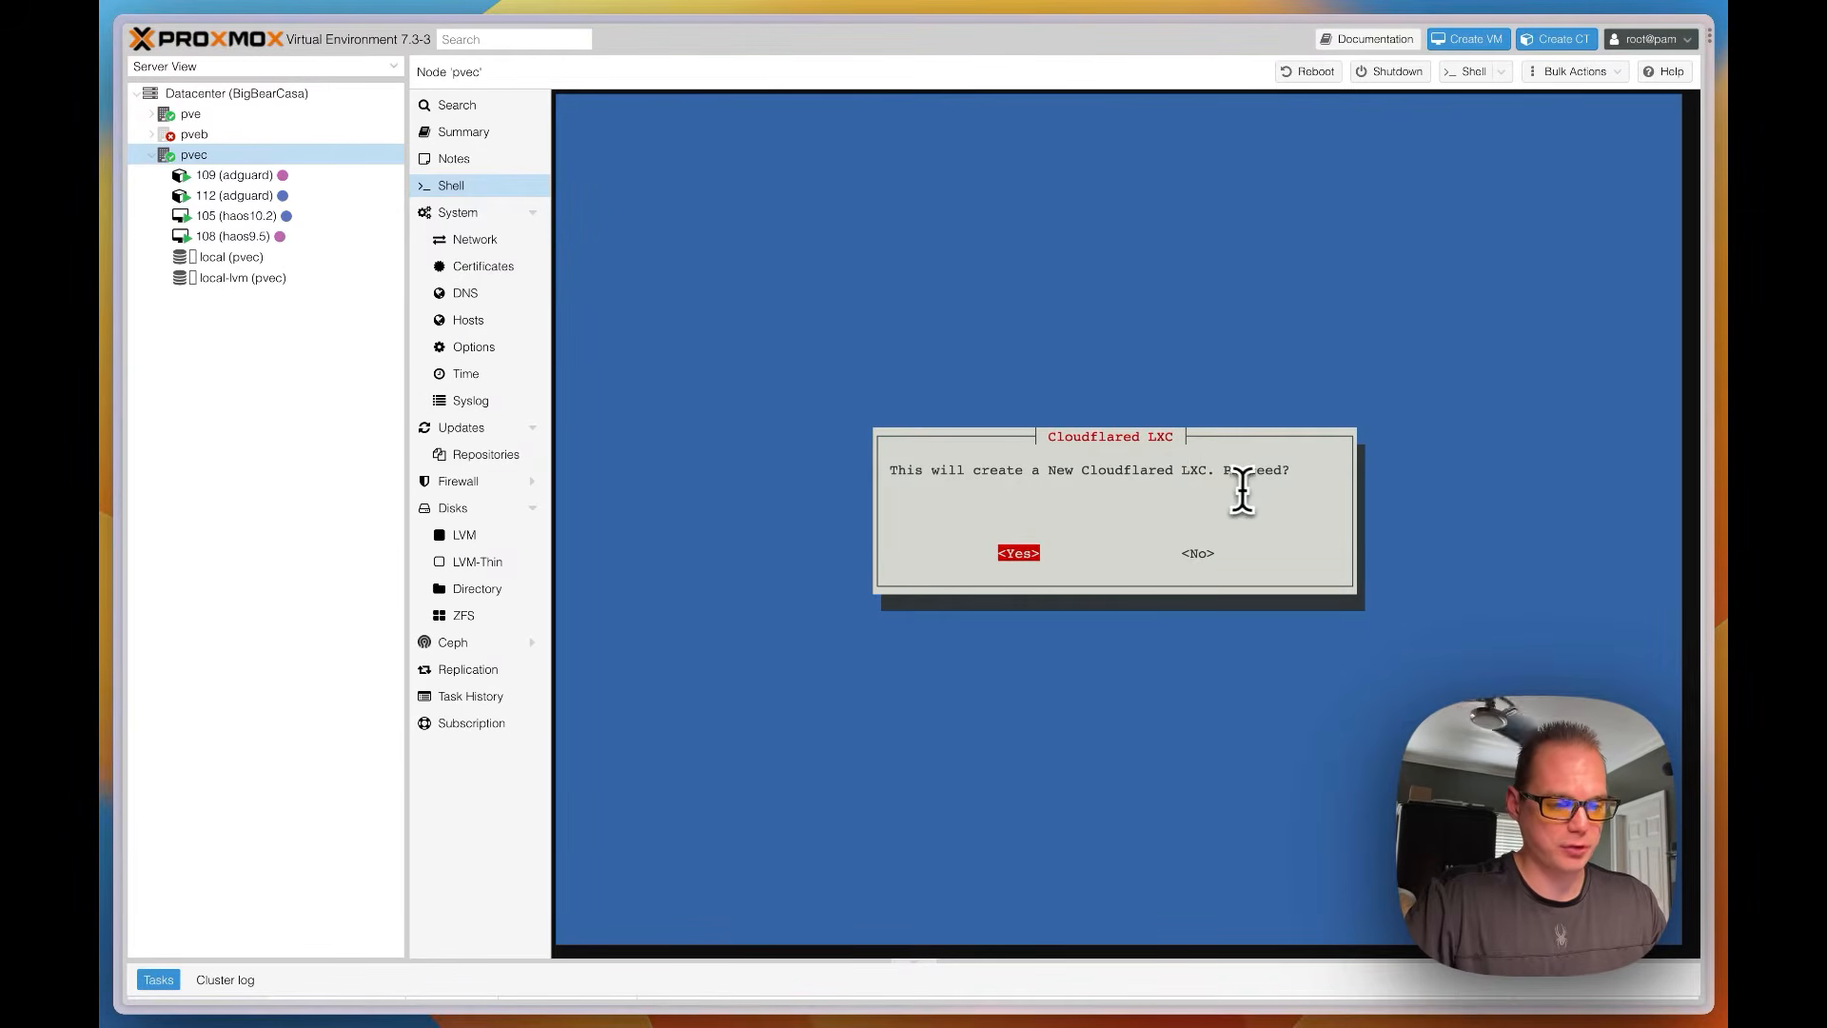
{"action": "key", "text": "Return"}
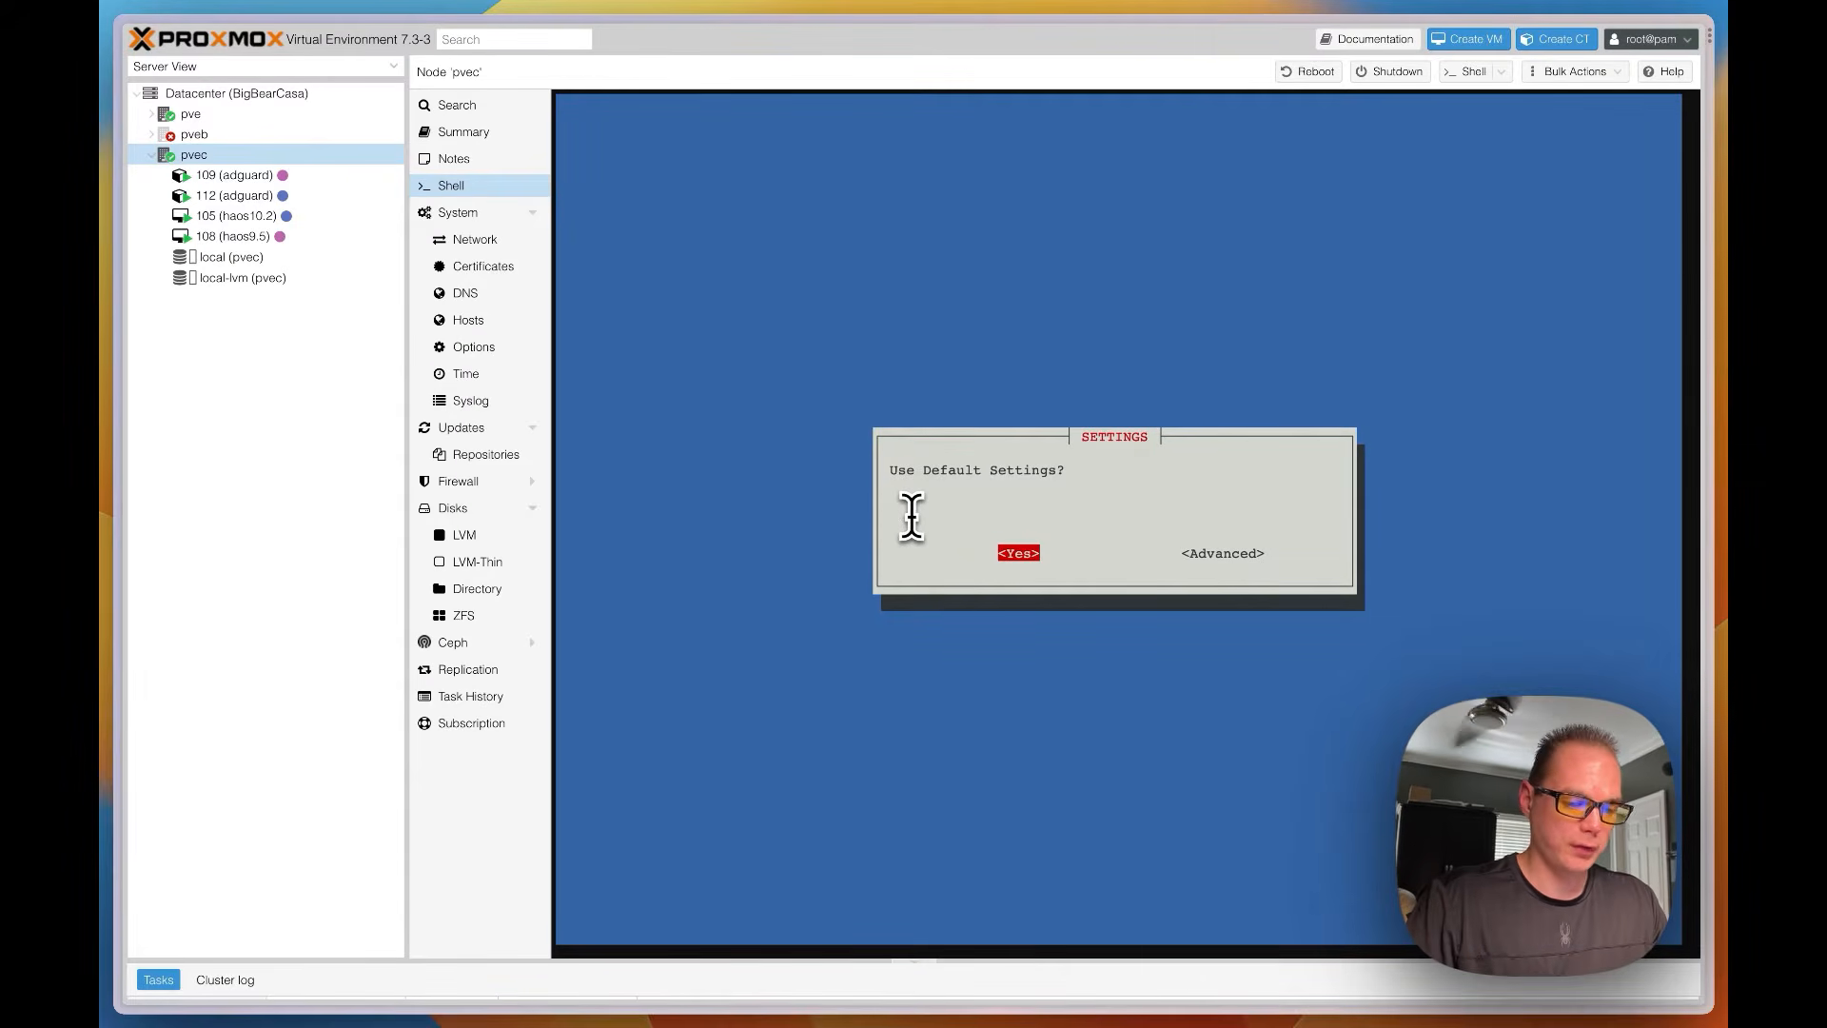
{"action": "key", "text": "Return"}
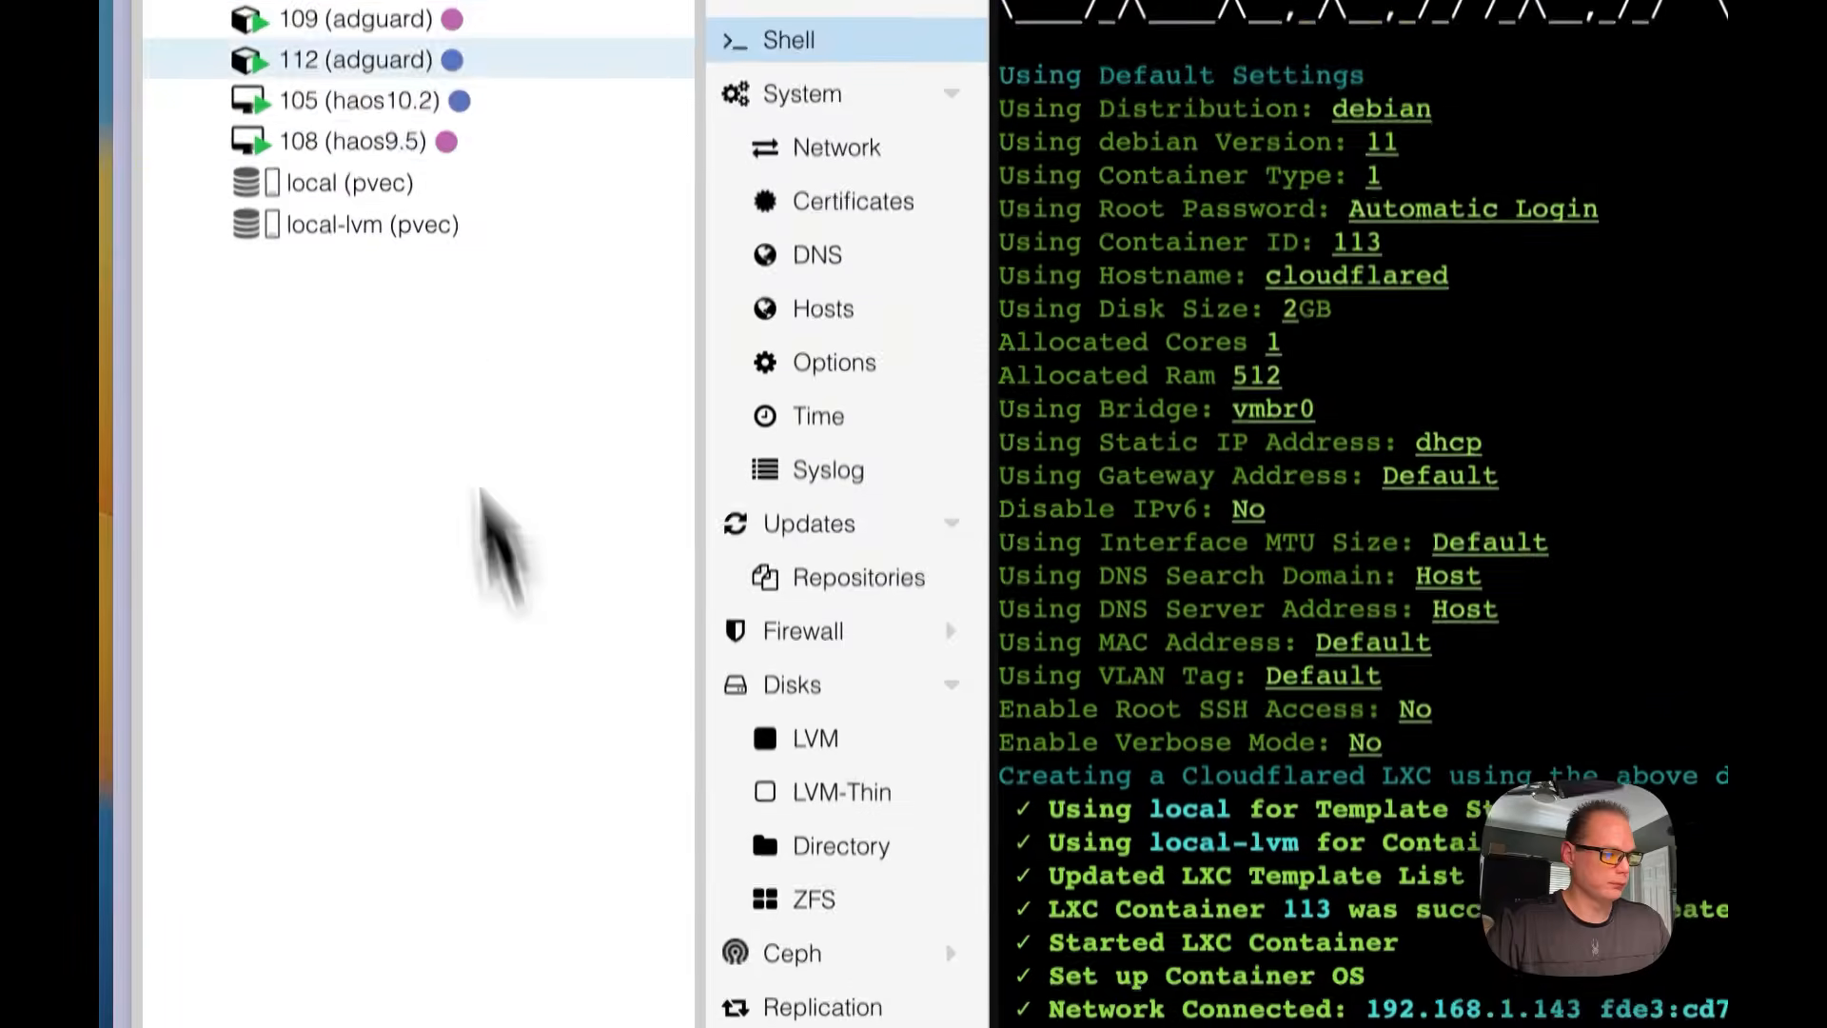
Reload the Proxmox interface to refresh the container list under node pvec
{"action": "key", "text": "super+r"}
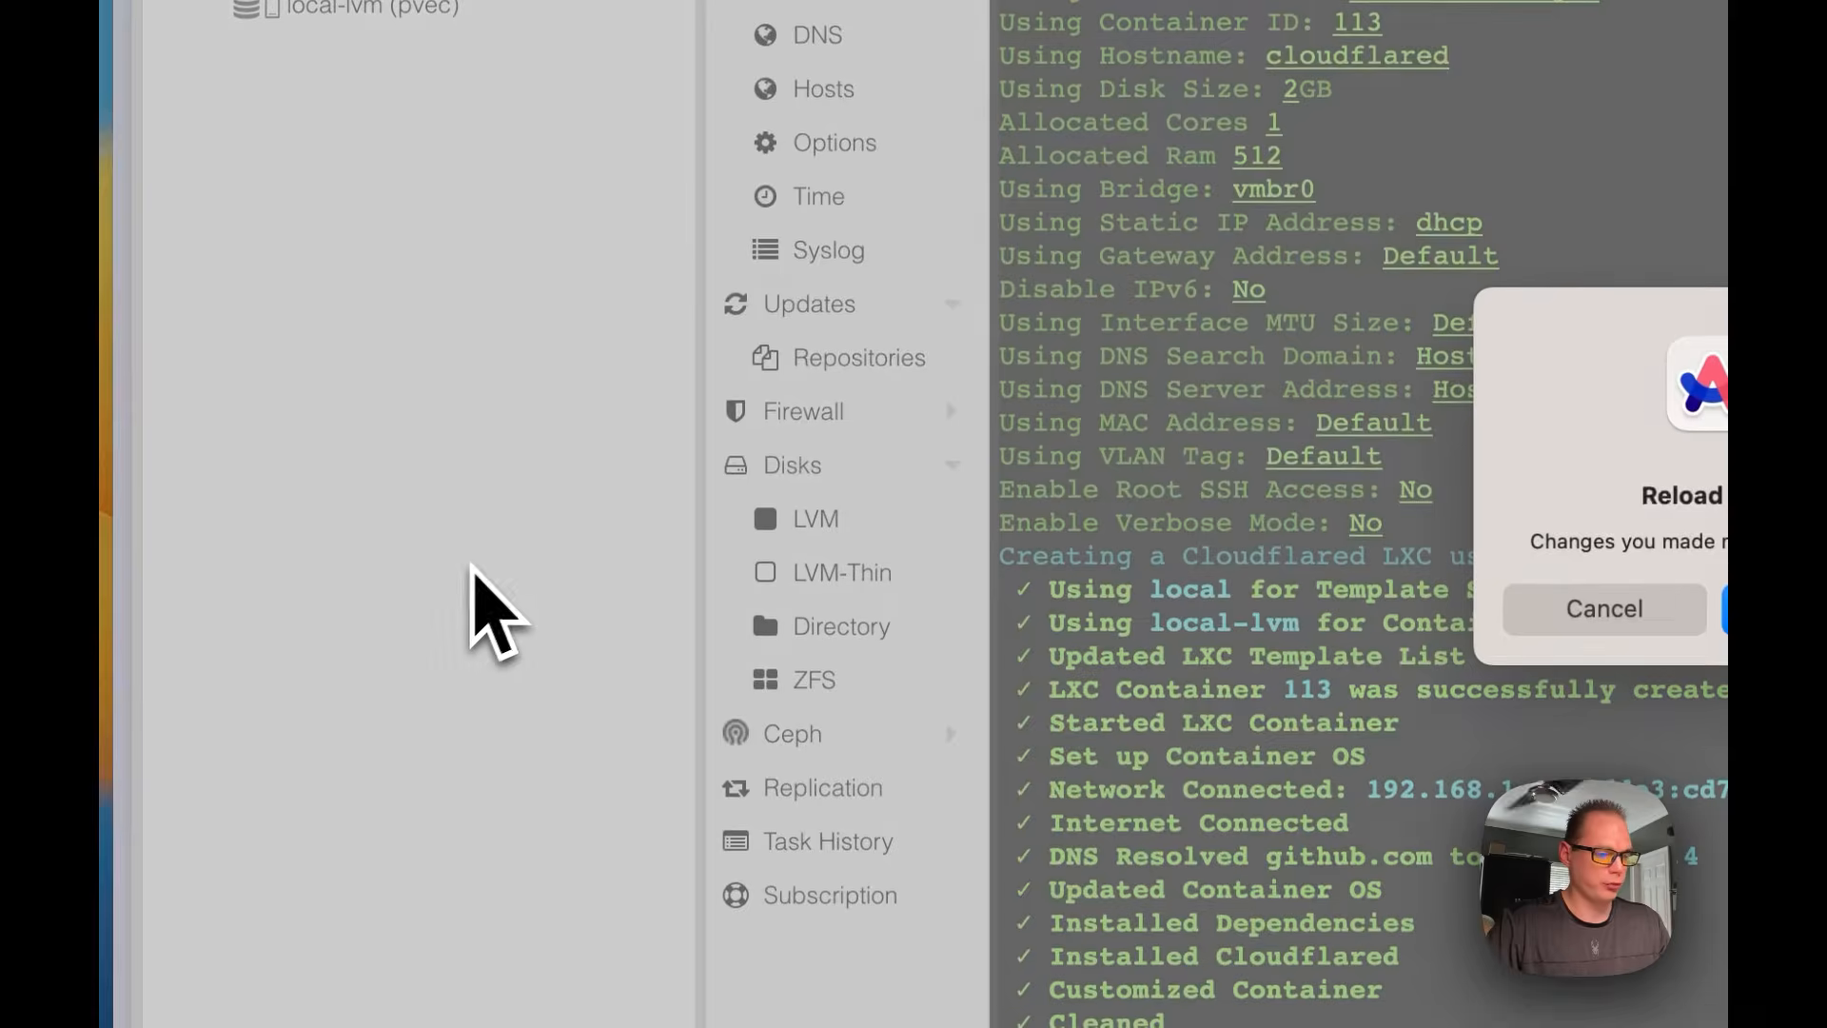
{"action": "left_click", "coordinate": [1609, 610]}
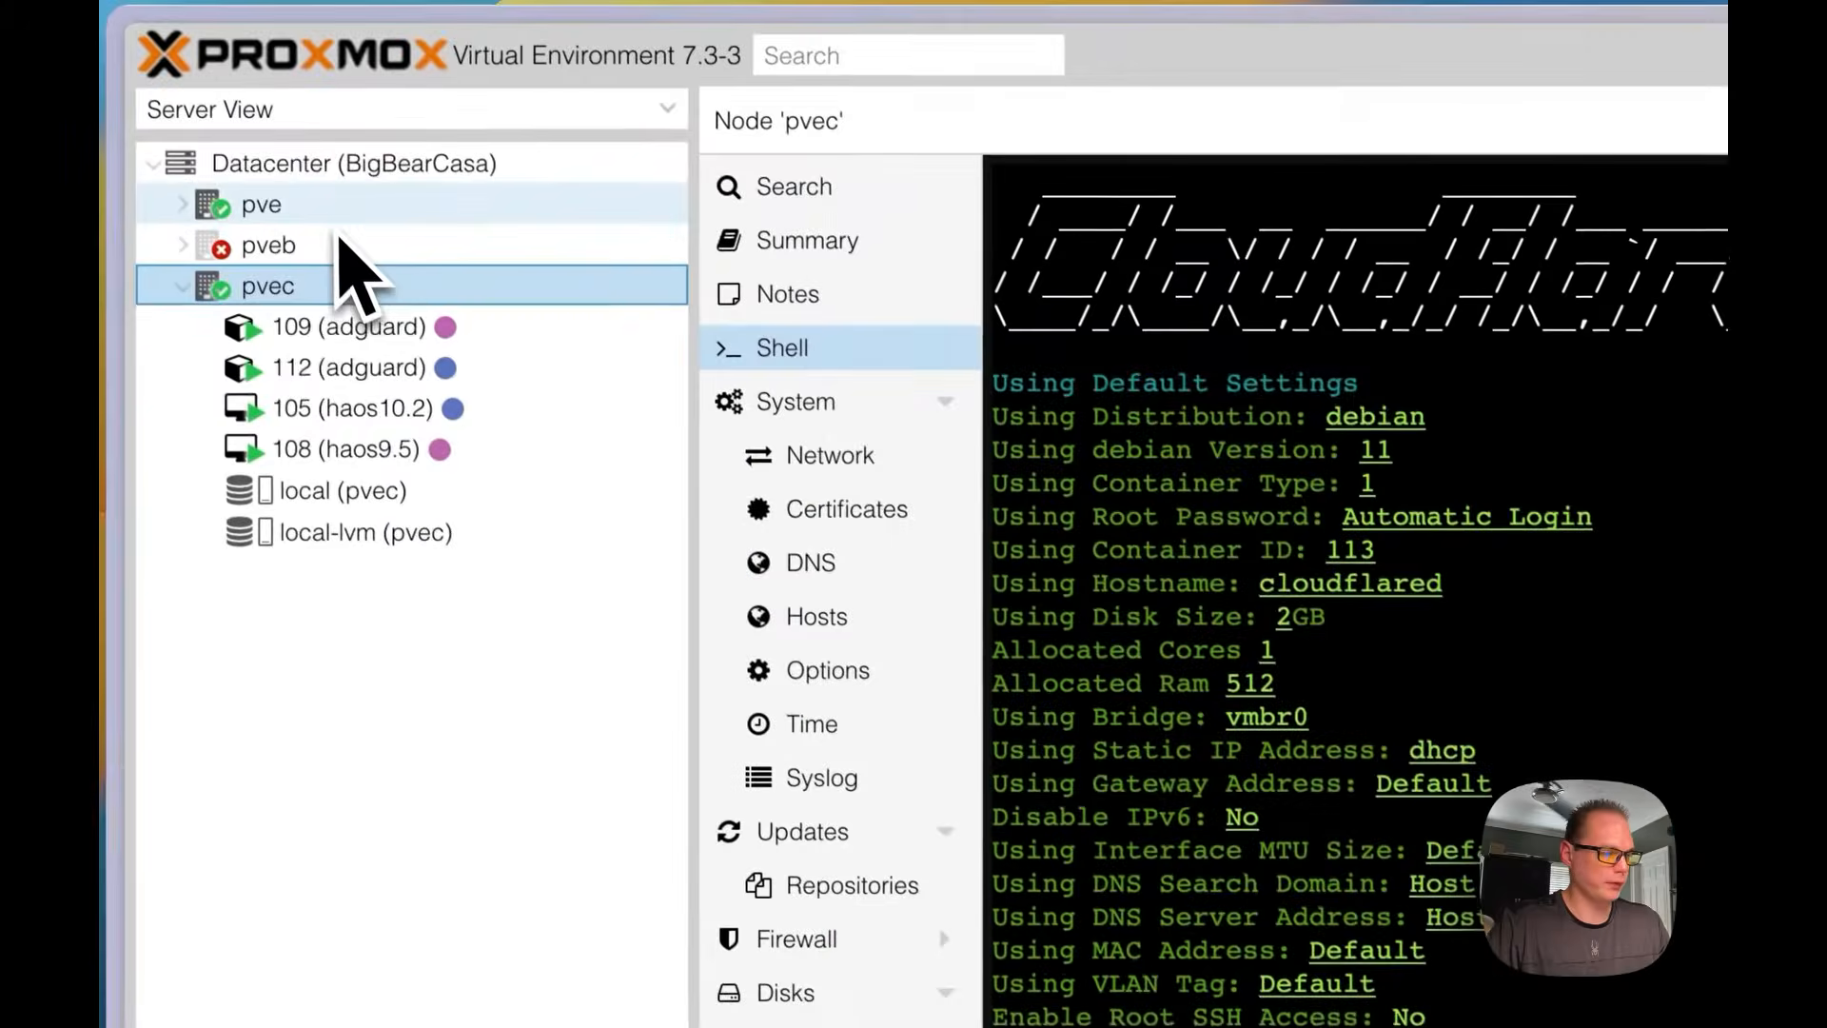
{"action": "left_click", "coordinate": [344, 337]}
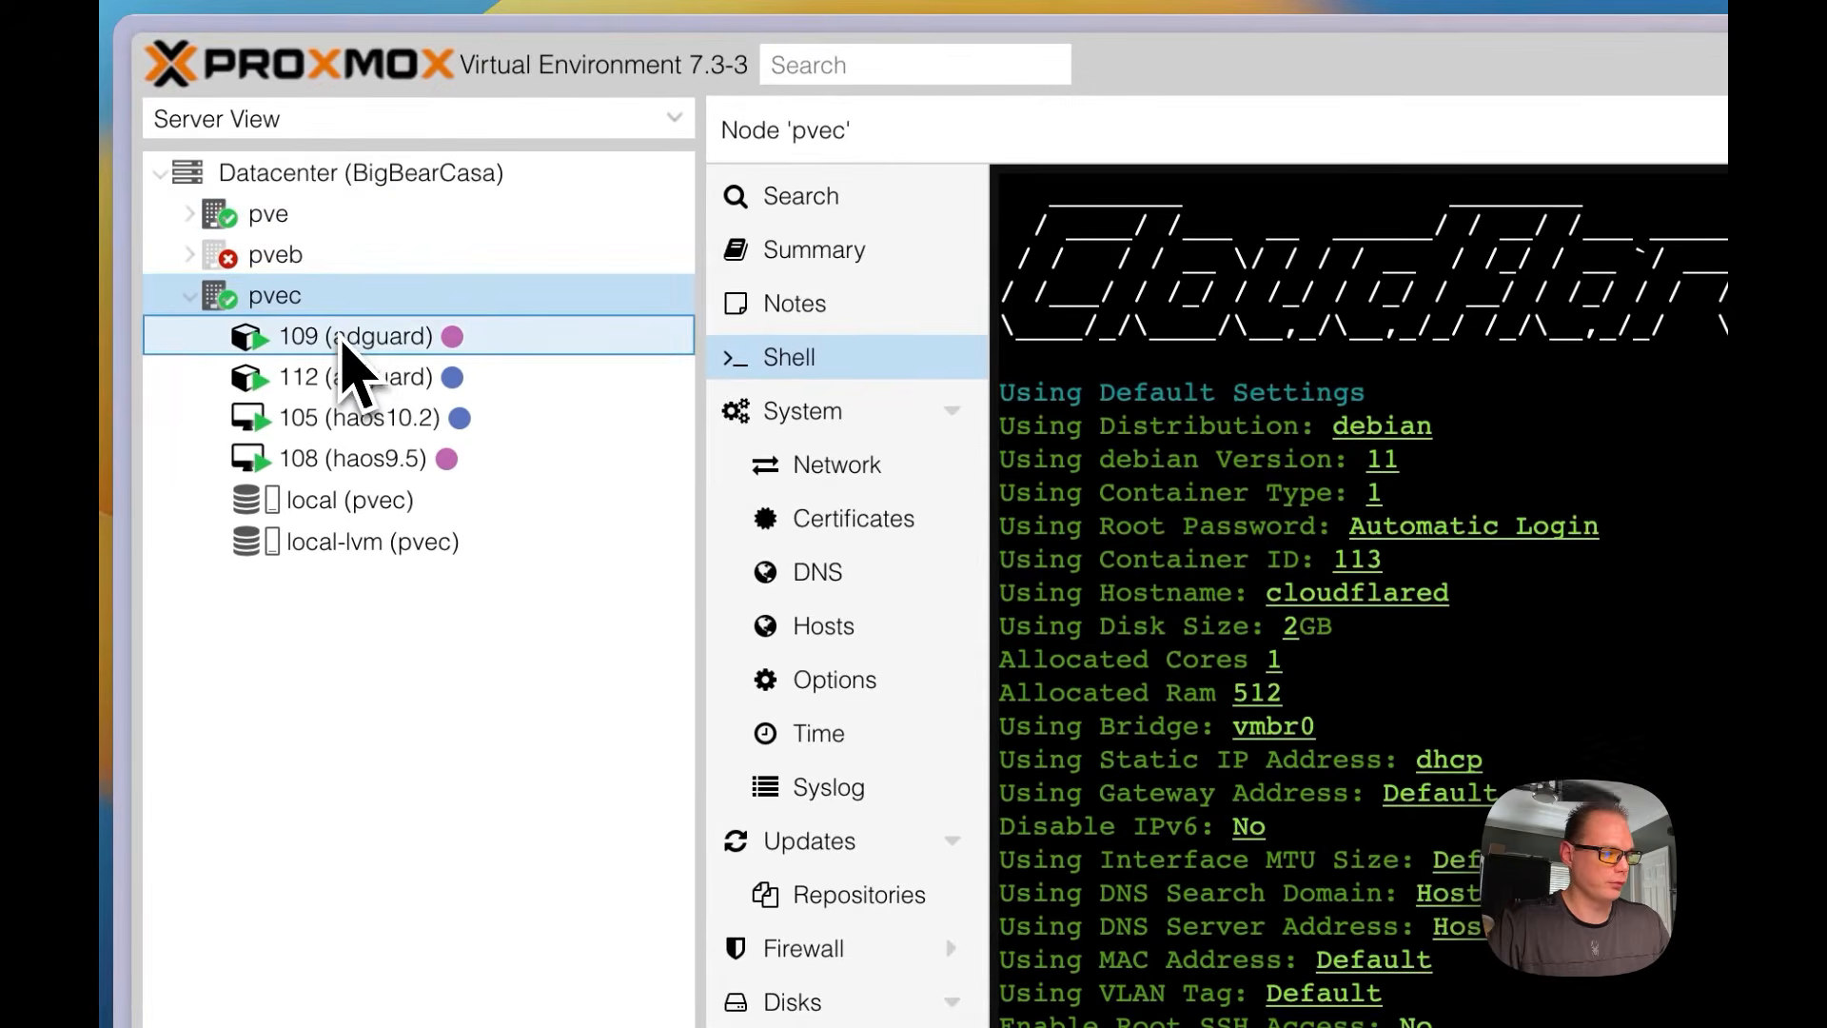
{"action": "left_click", "coordinate": [327, 302]}
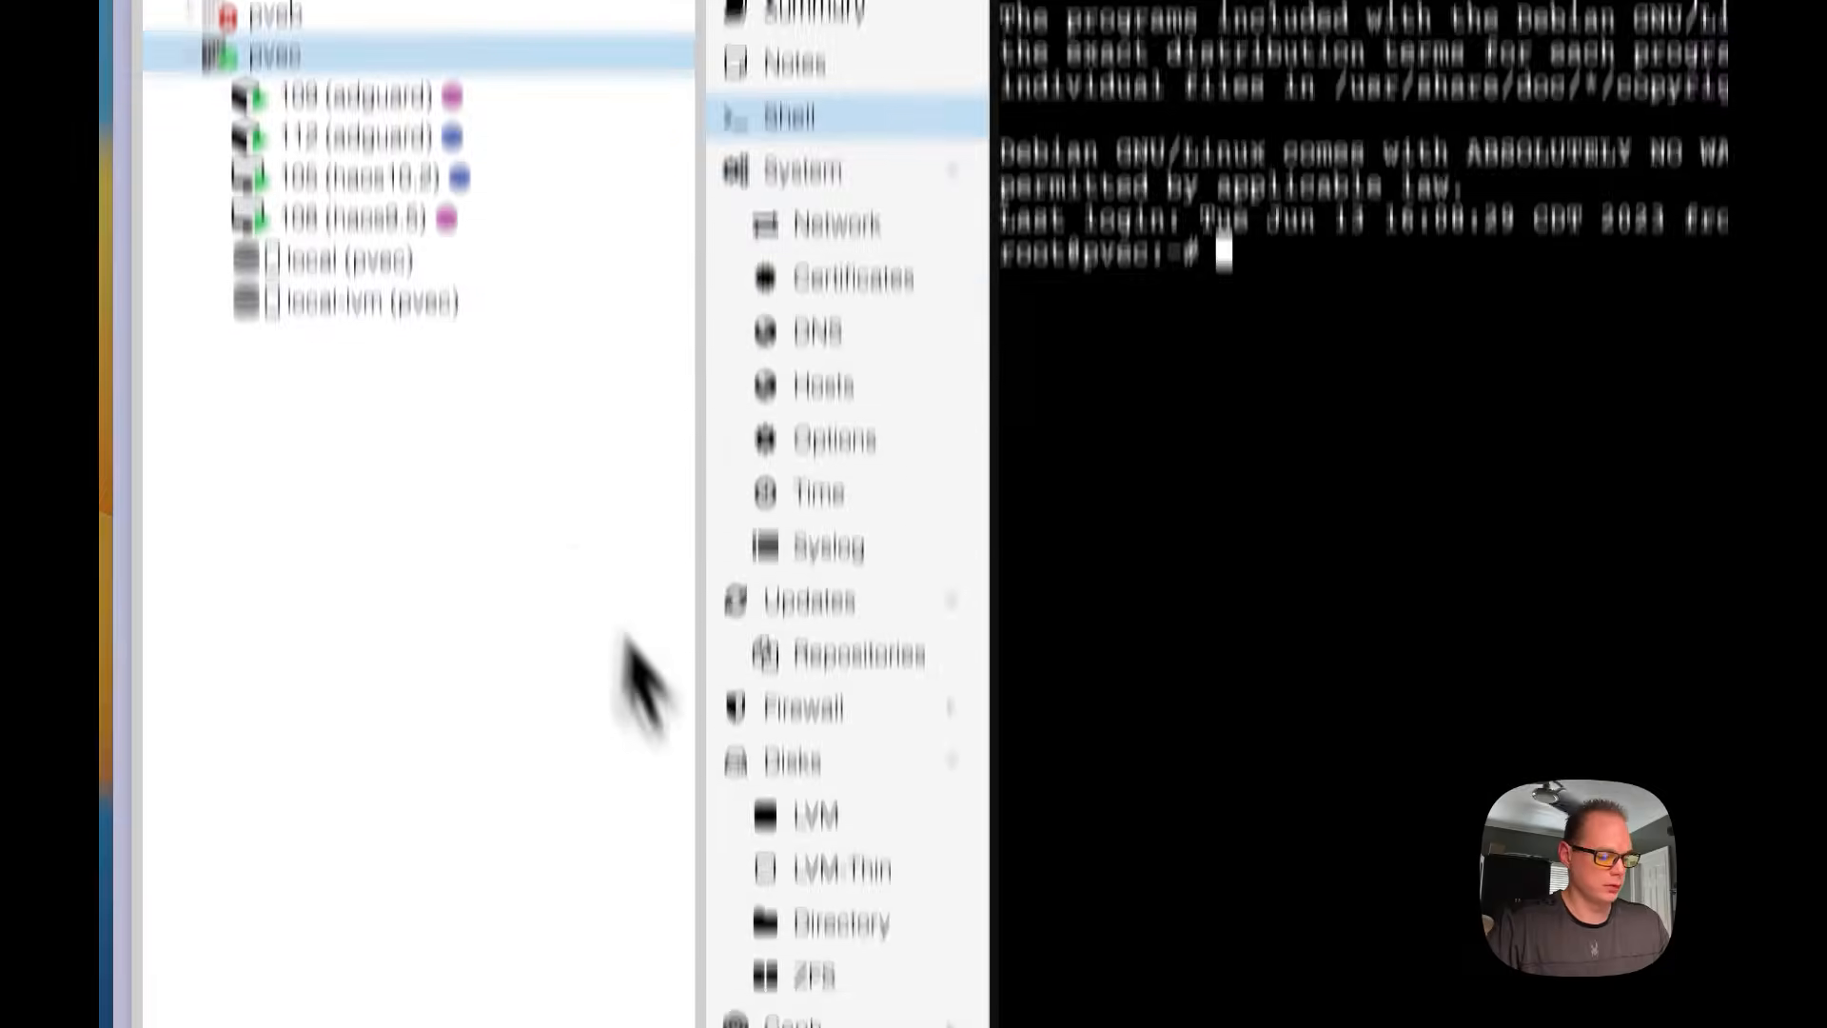
{"action": "key", "text": "super+r"}
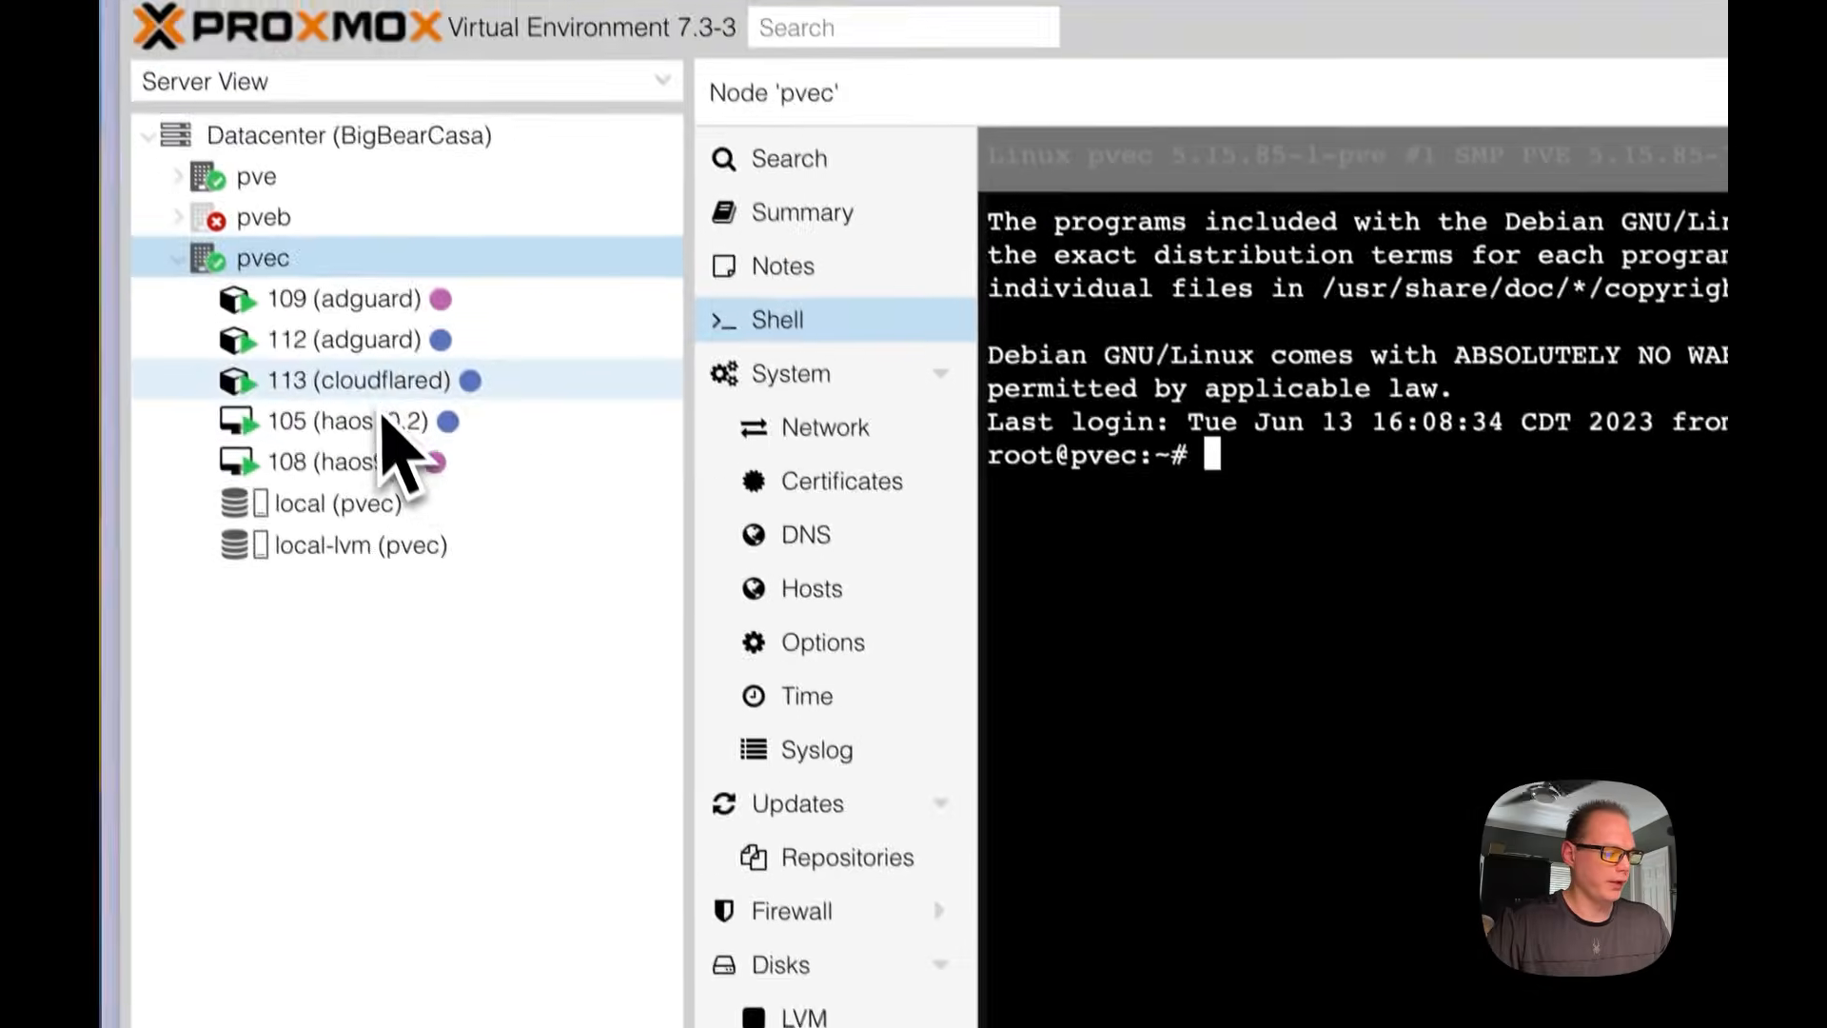
Open the console of container 113 (cloudflared) and clear its terminal
{"action": "left_click", "coordinate": [363, 385]}
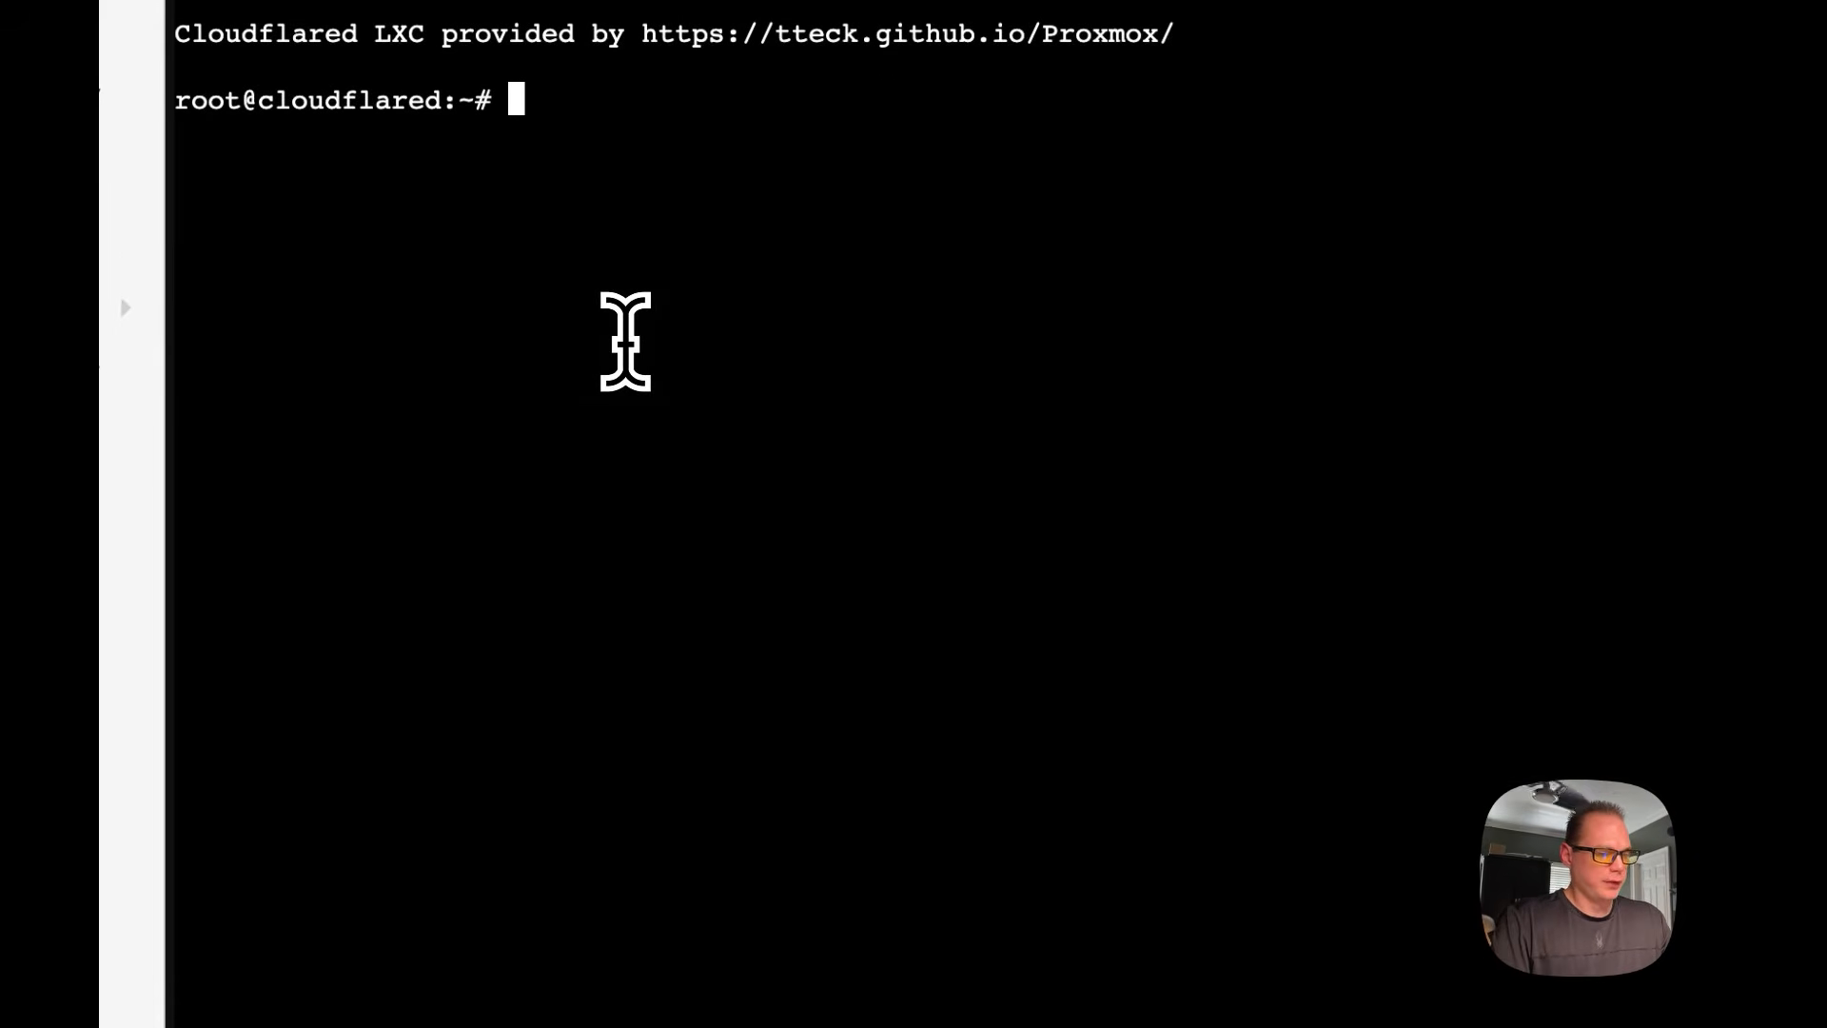
{"action": "key", "text": "BackSpace"}
{"action": "type", "text": "r"}
{"action": "key", "text": "Return"}
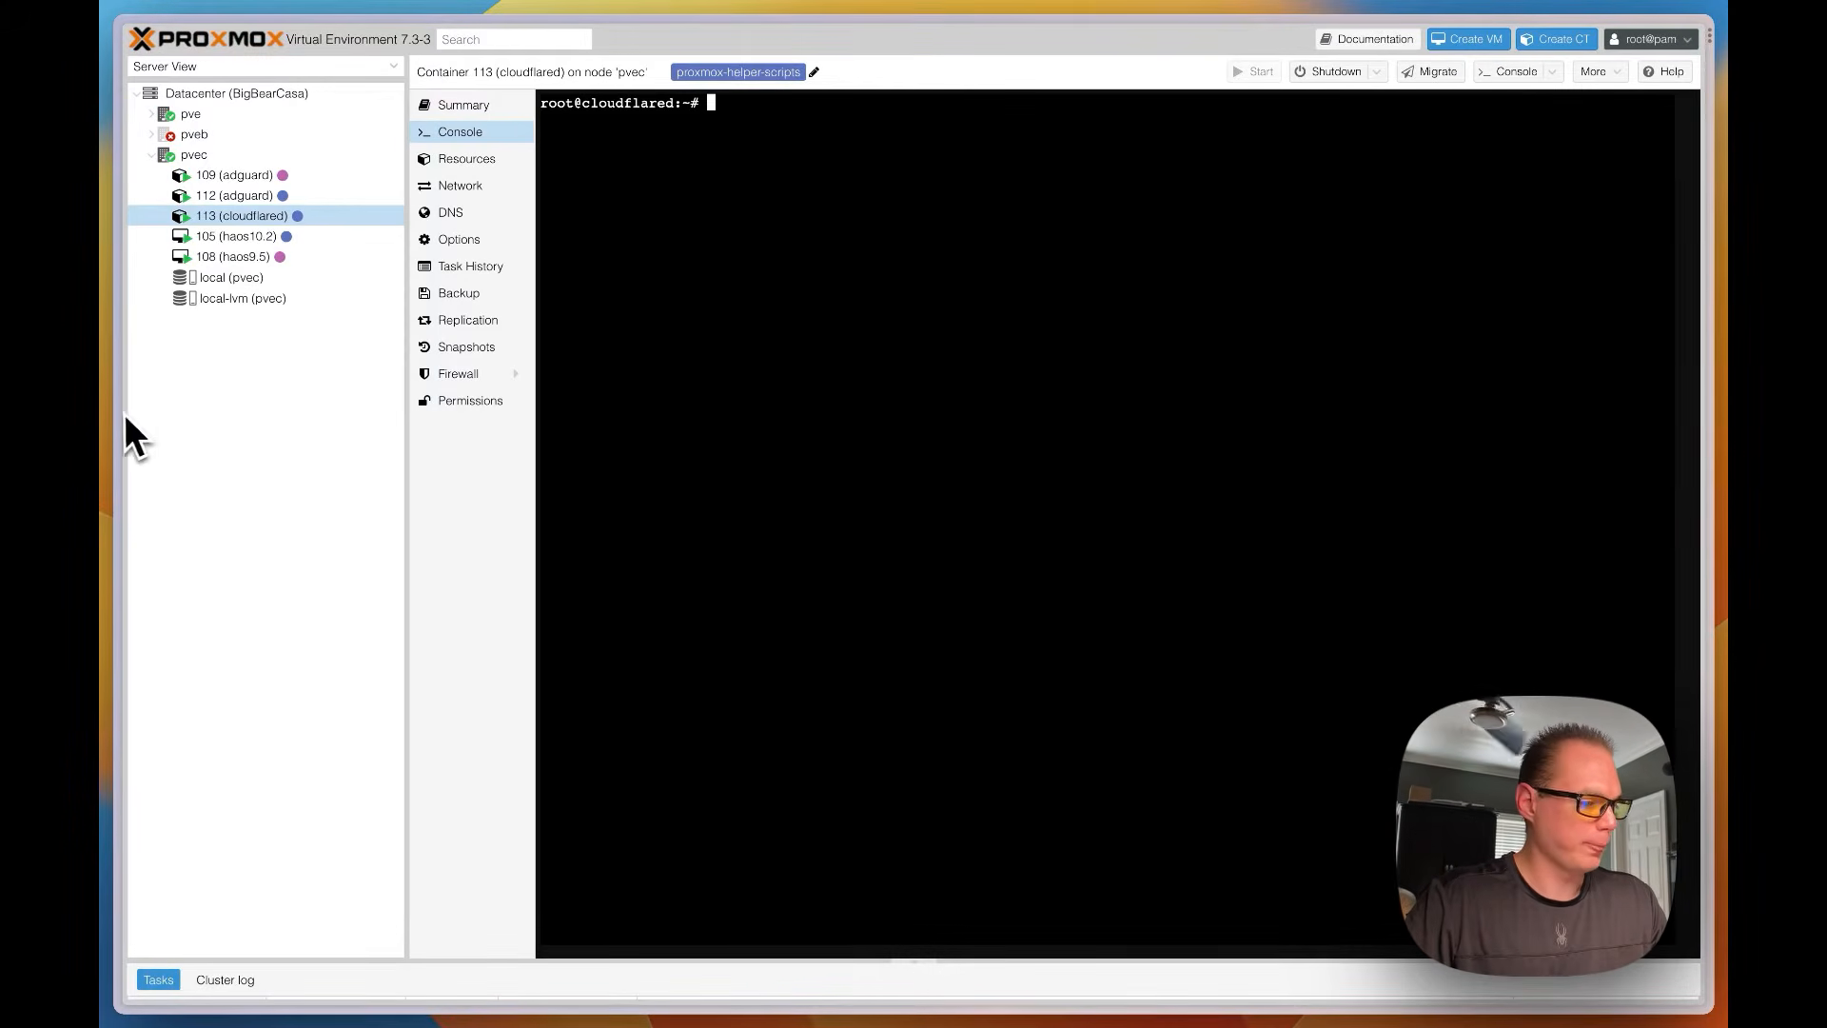
Switch to the Cloudflare bigbear tunnel page and copy the connector command for machines that already have cloudflared installed
{"action": "mouse_move", "coordinate": [121, 429]}
{"action": "left_click", "coordinate": [185, 319]}
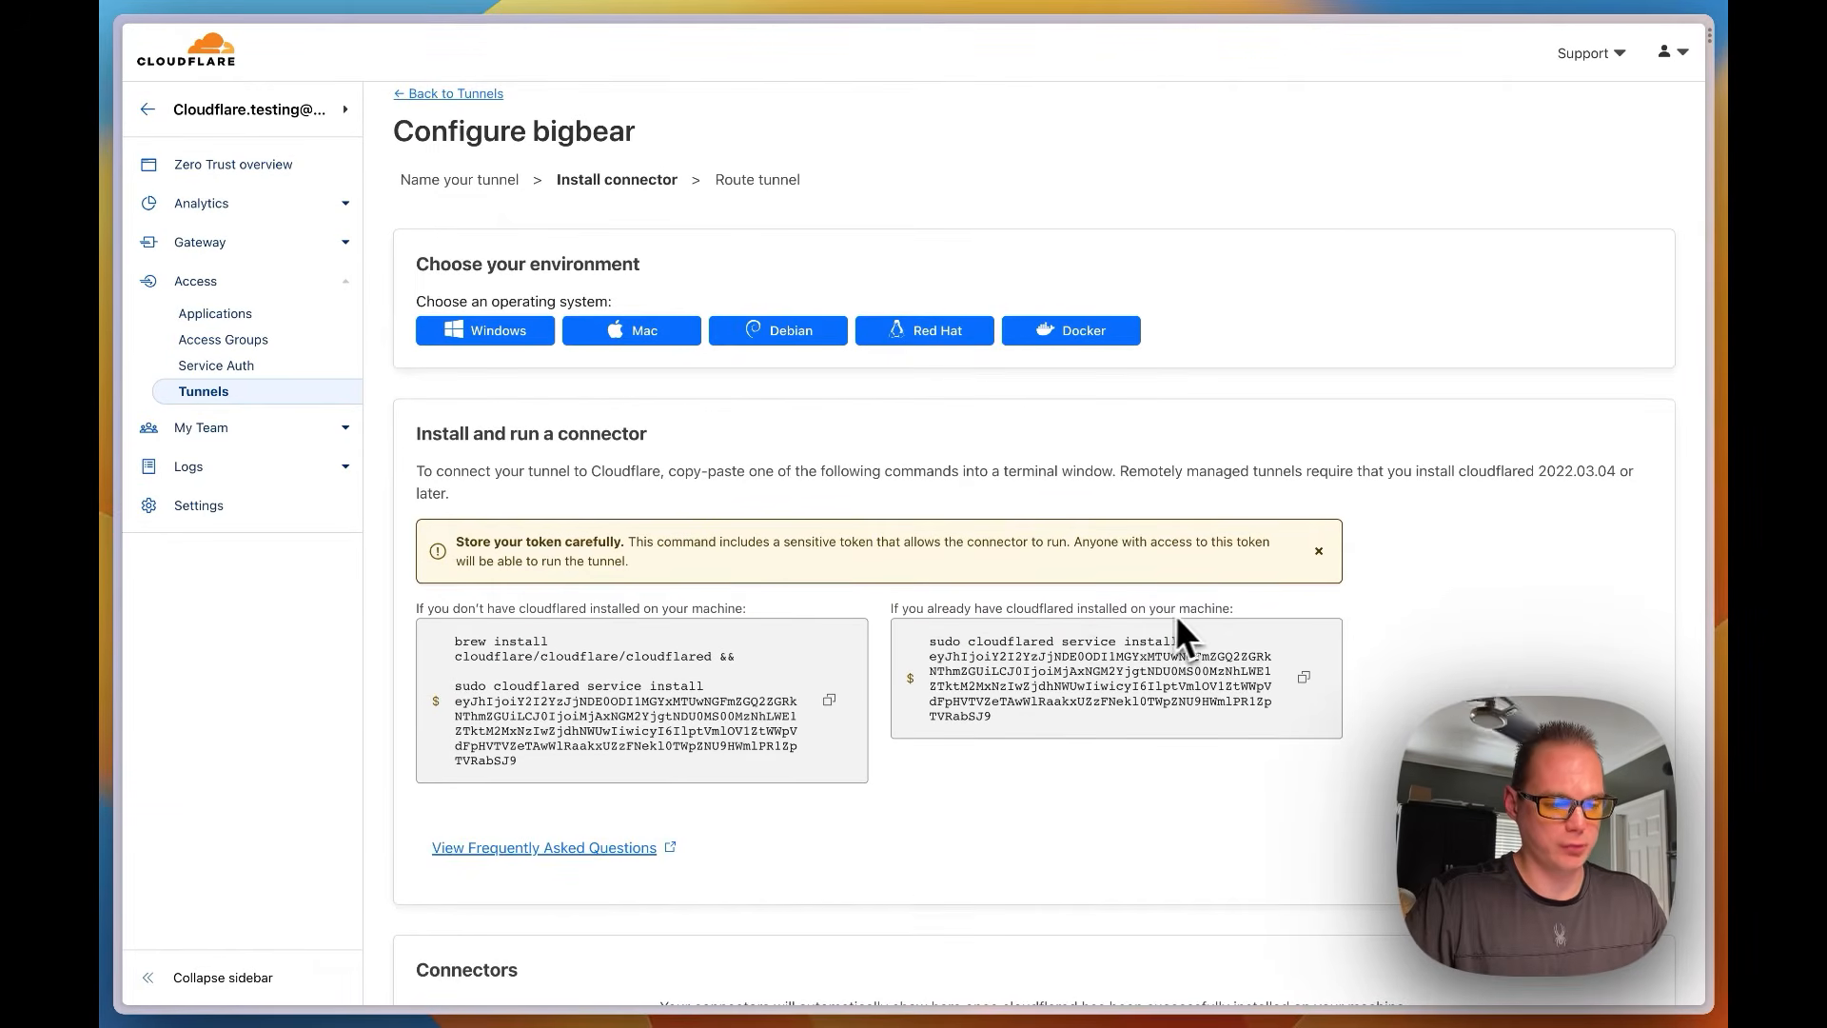
{"action": "left_click", "coordinate": [1050, 686]}
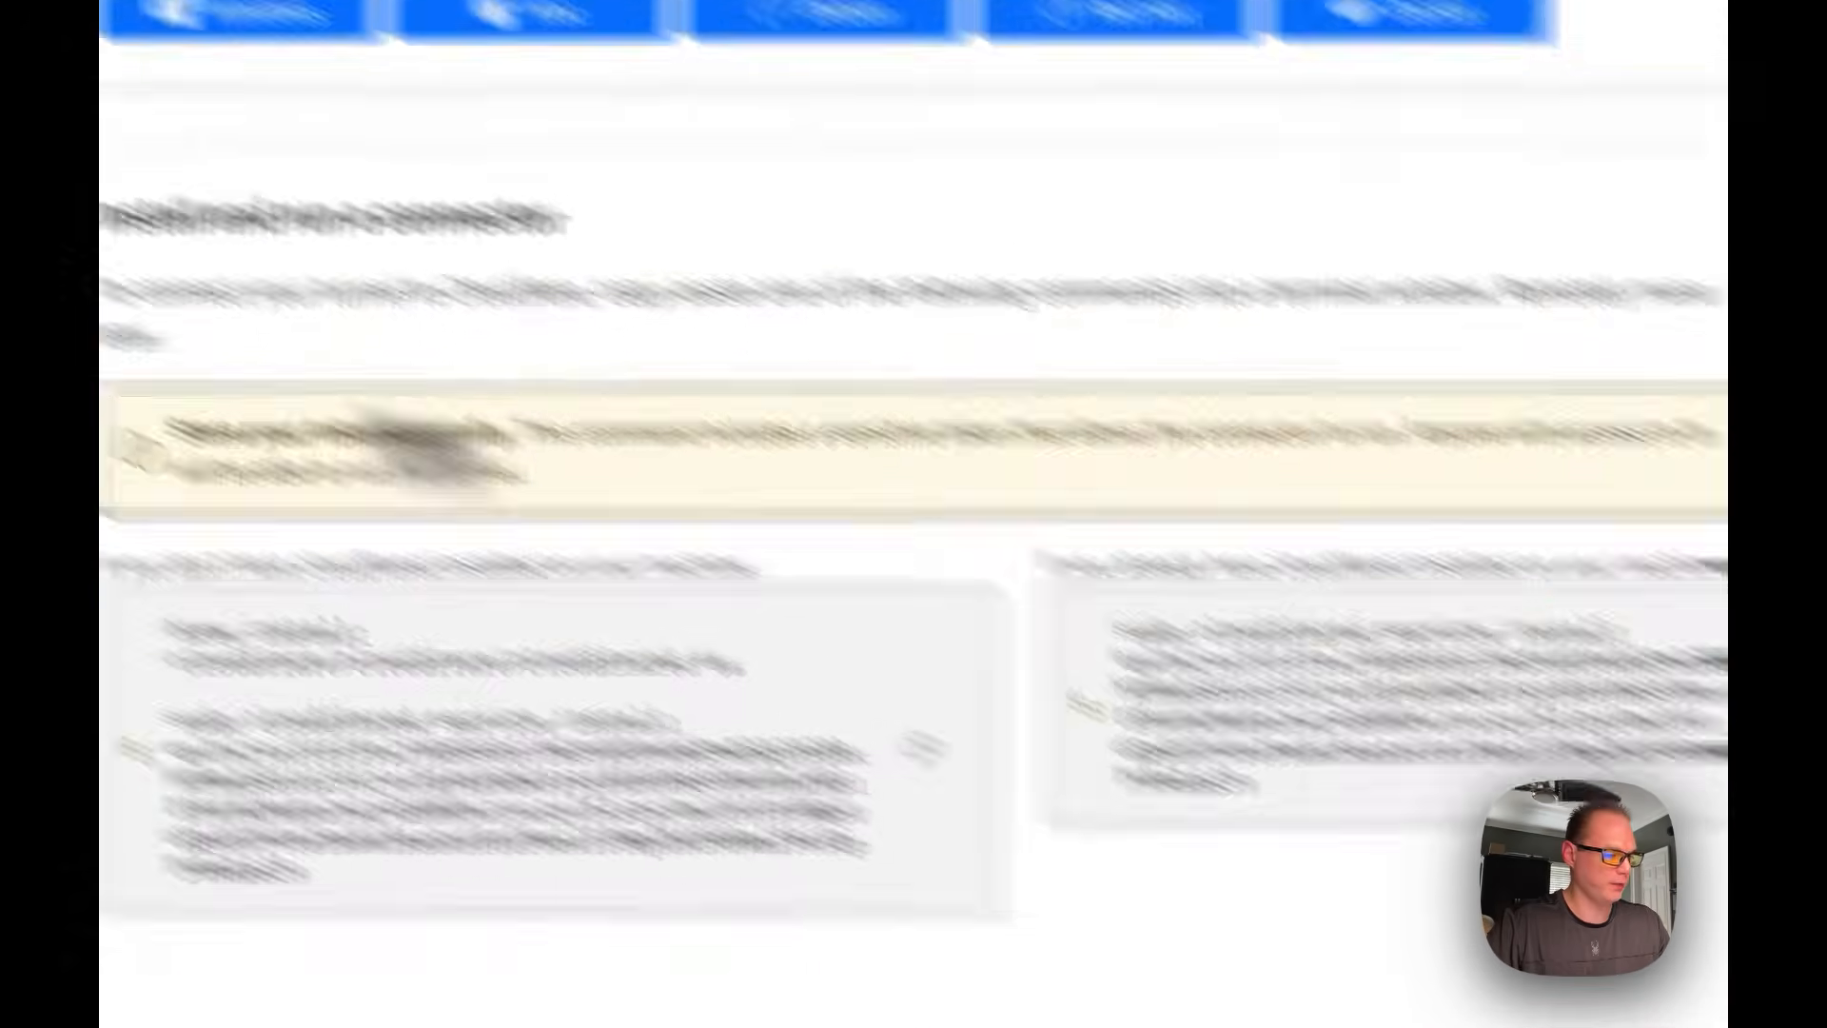
Return to container 113's console in Proxmox and run the copied sudo cloudflared service install command with the tunnel token
{"action": "left_click", "coordinate": [238, 266]}
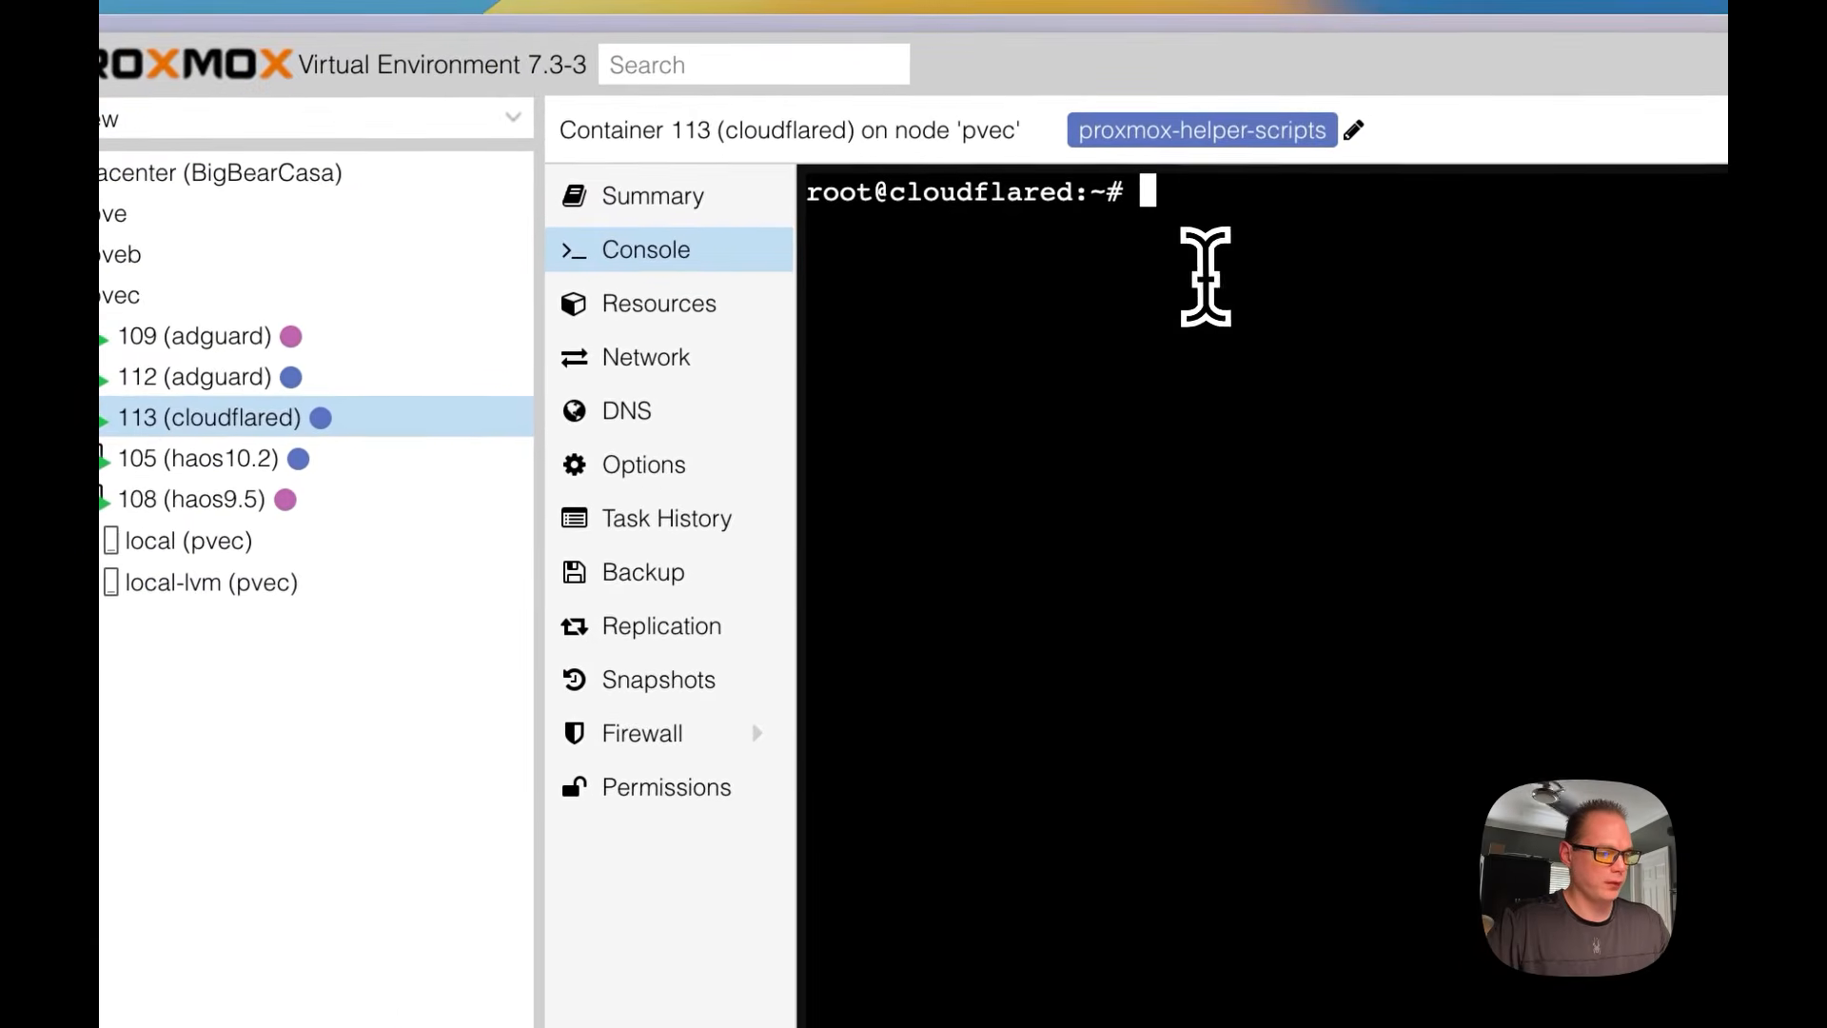
{"action": "left_click", "coordinate": [123, 419]}
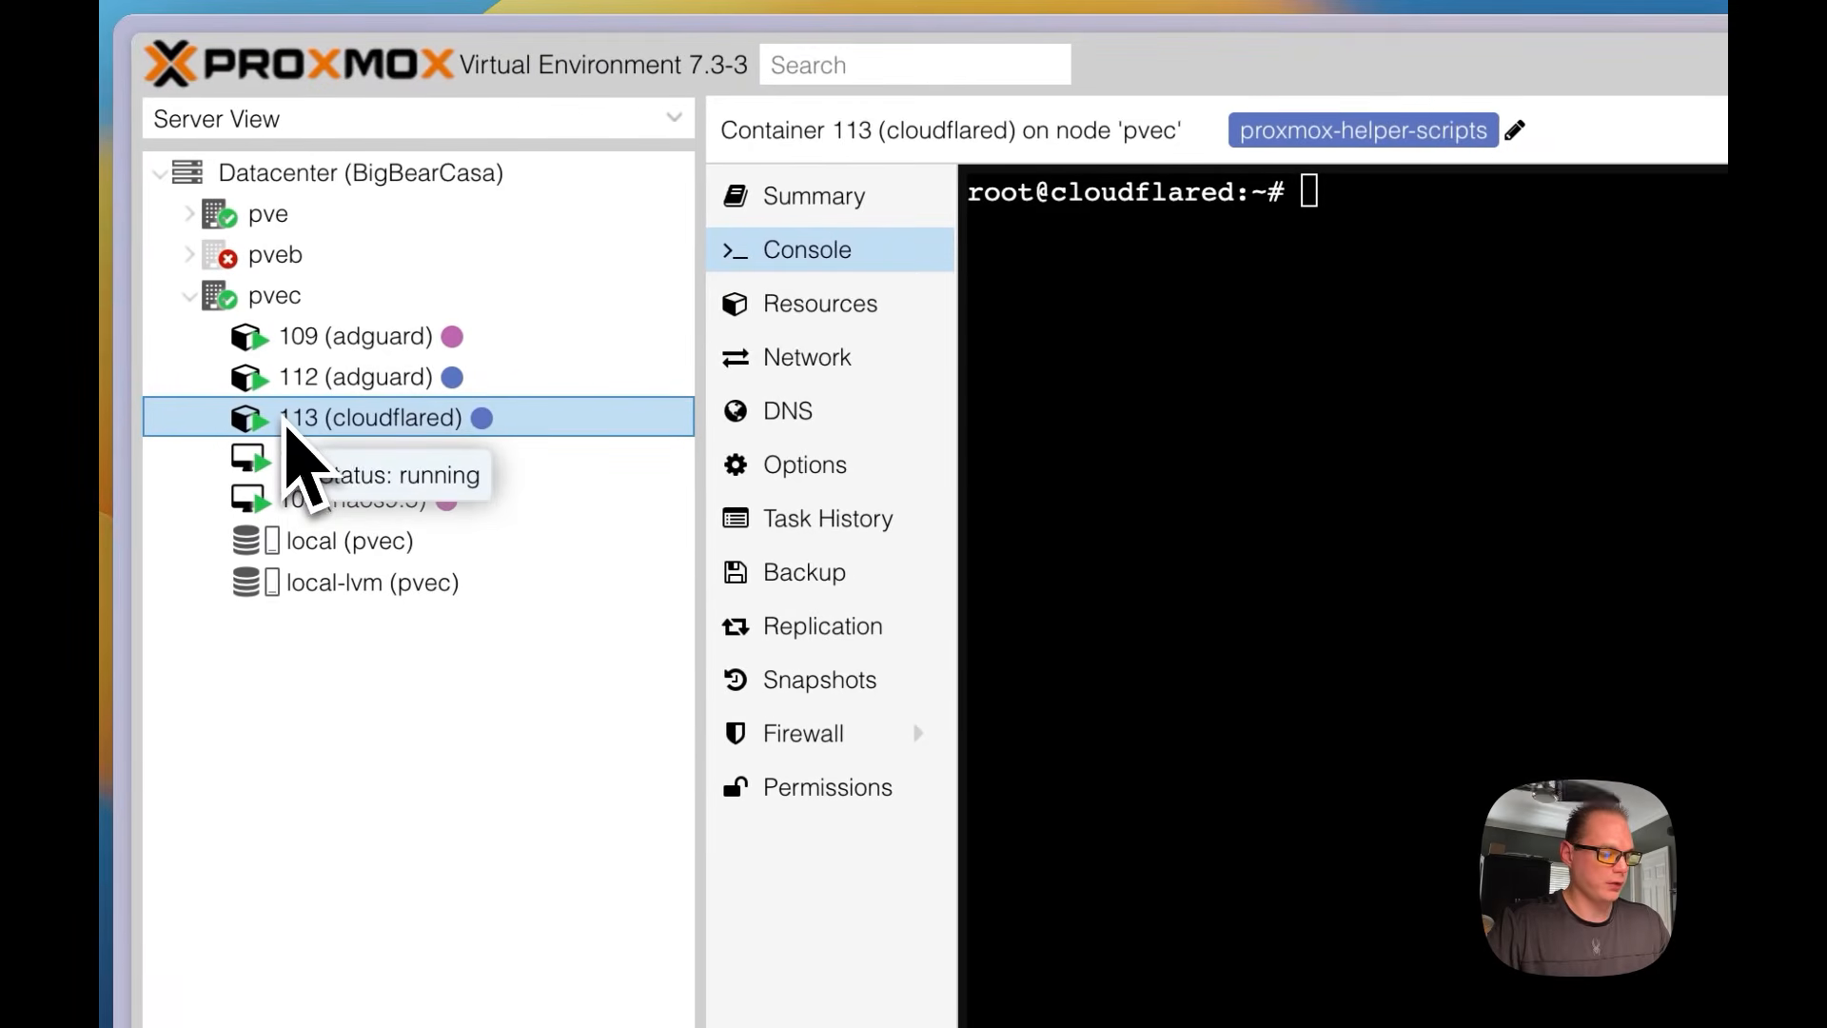
{"action": "left_click", "coordinate": [773, 257]}
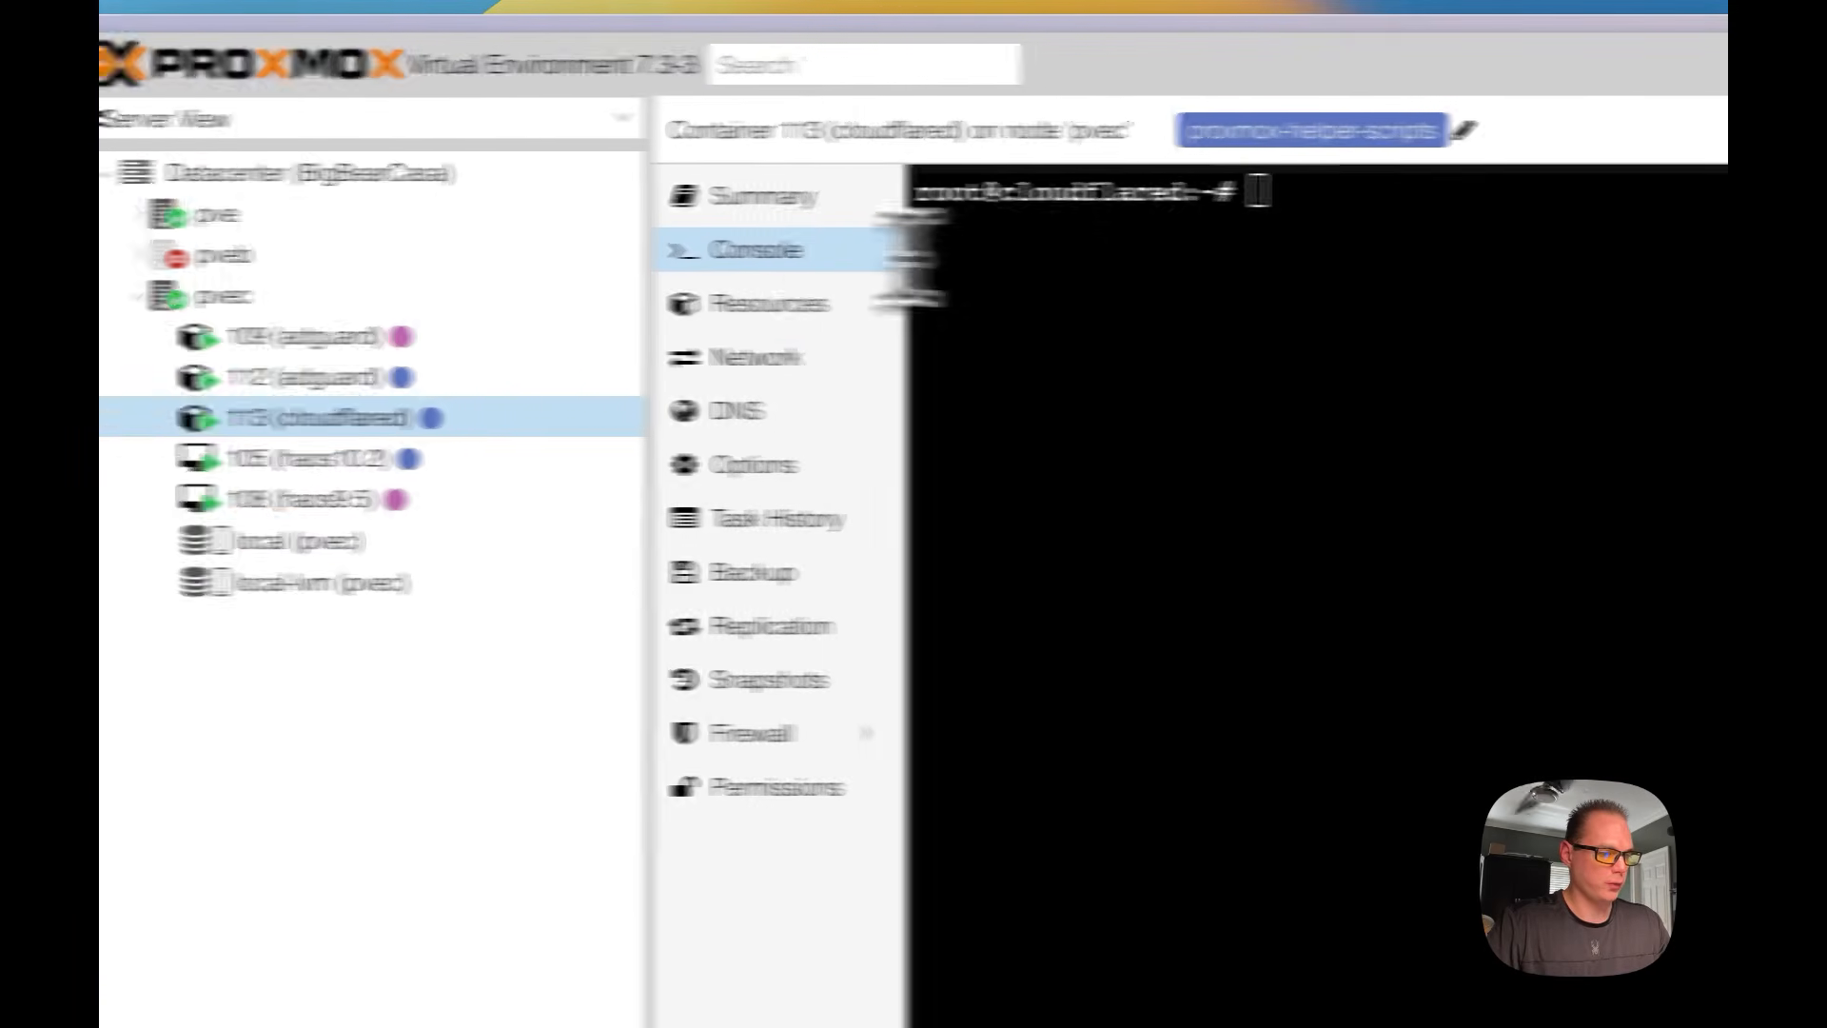
{"action": "key", "text": "super+v"}
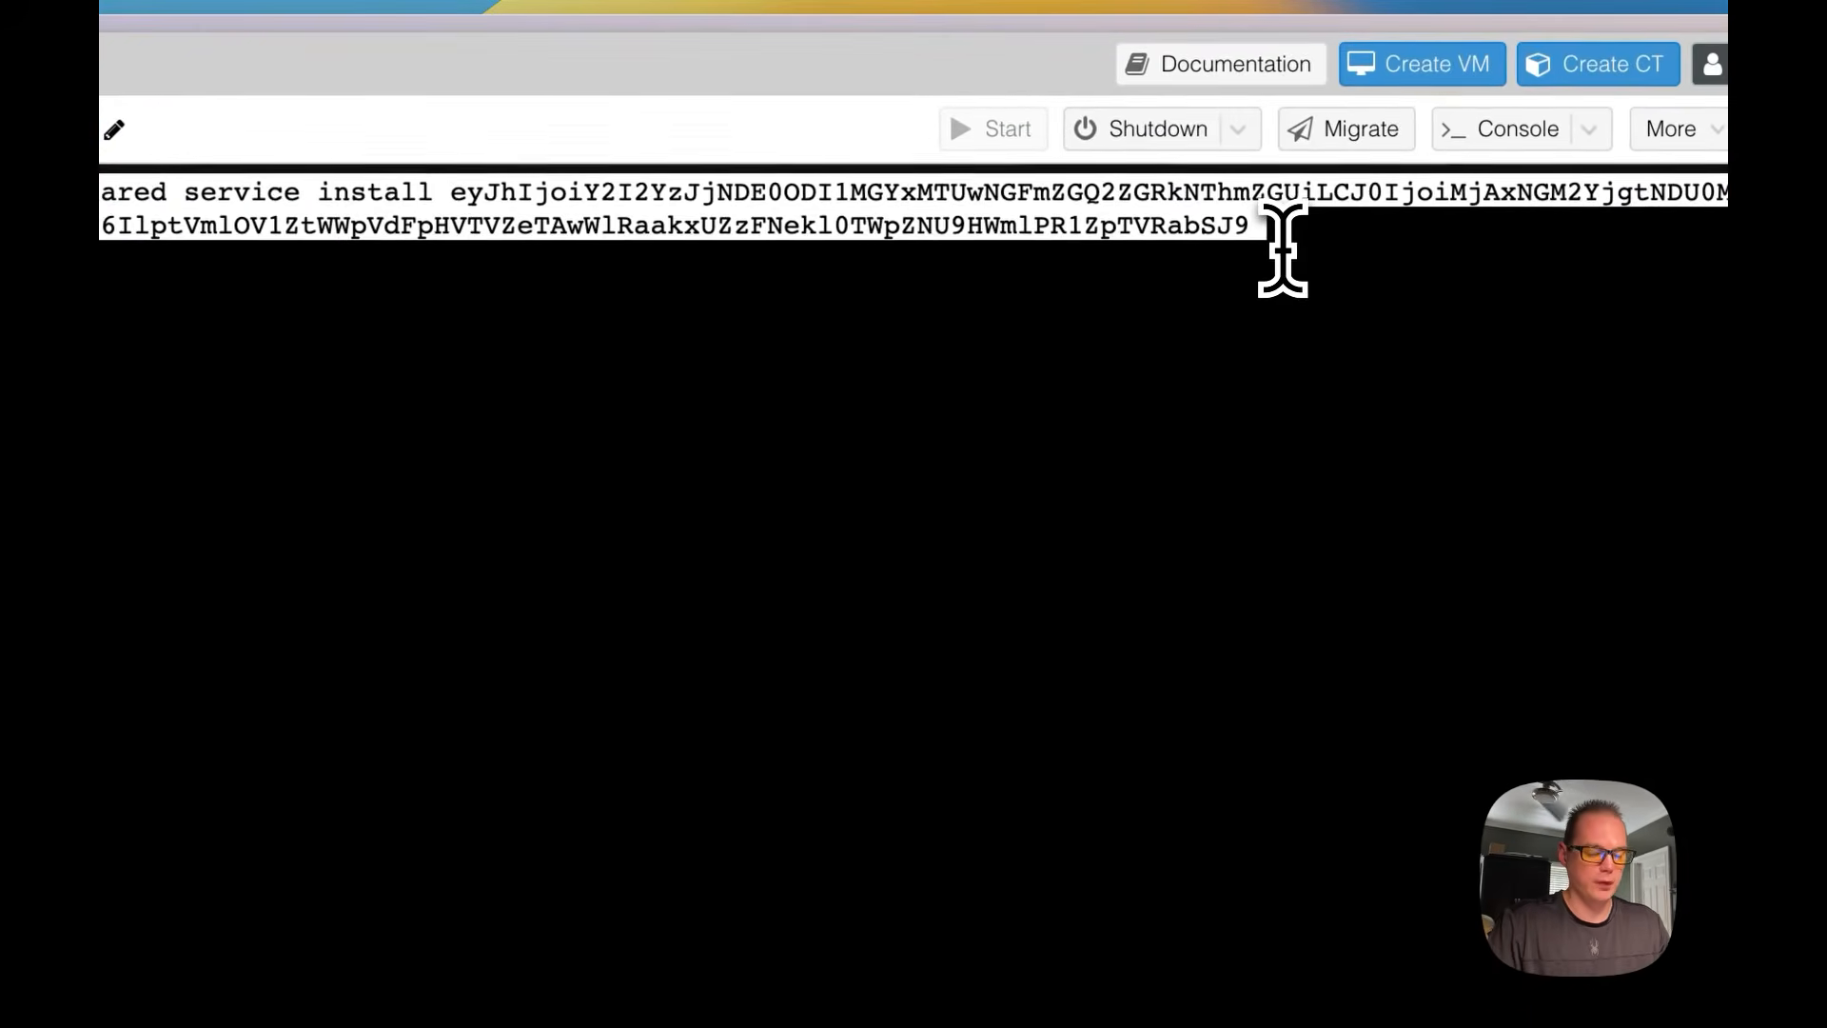
{"action": "key", "text": "Return"}
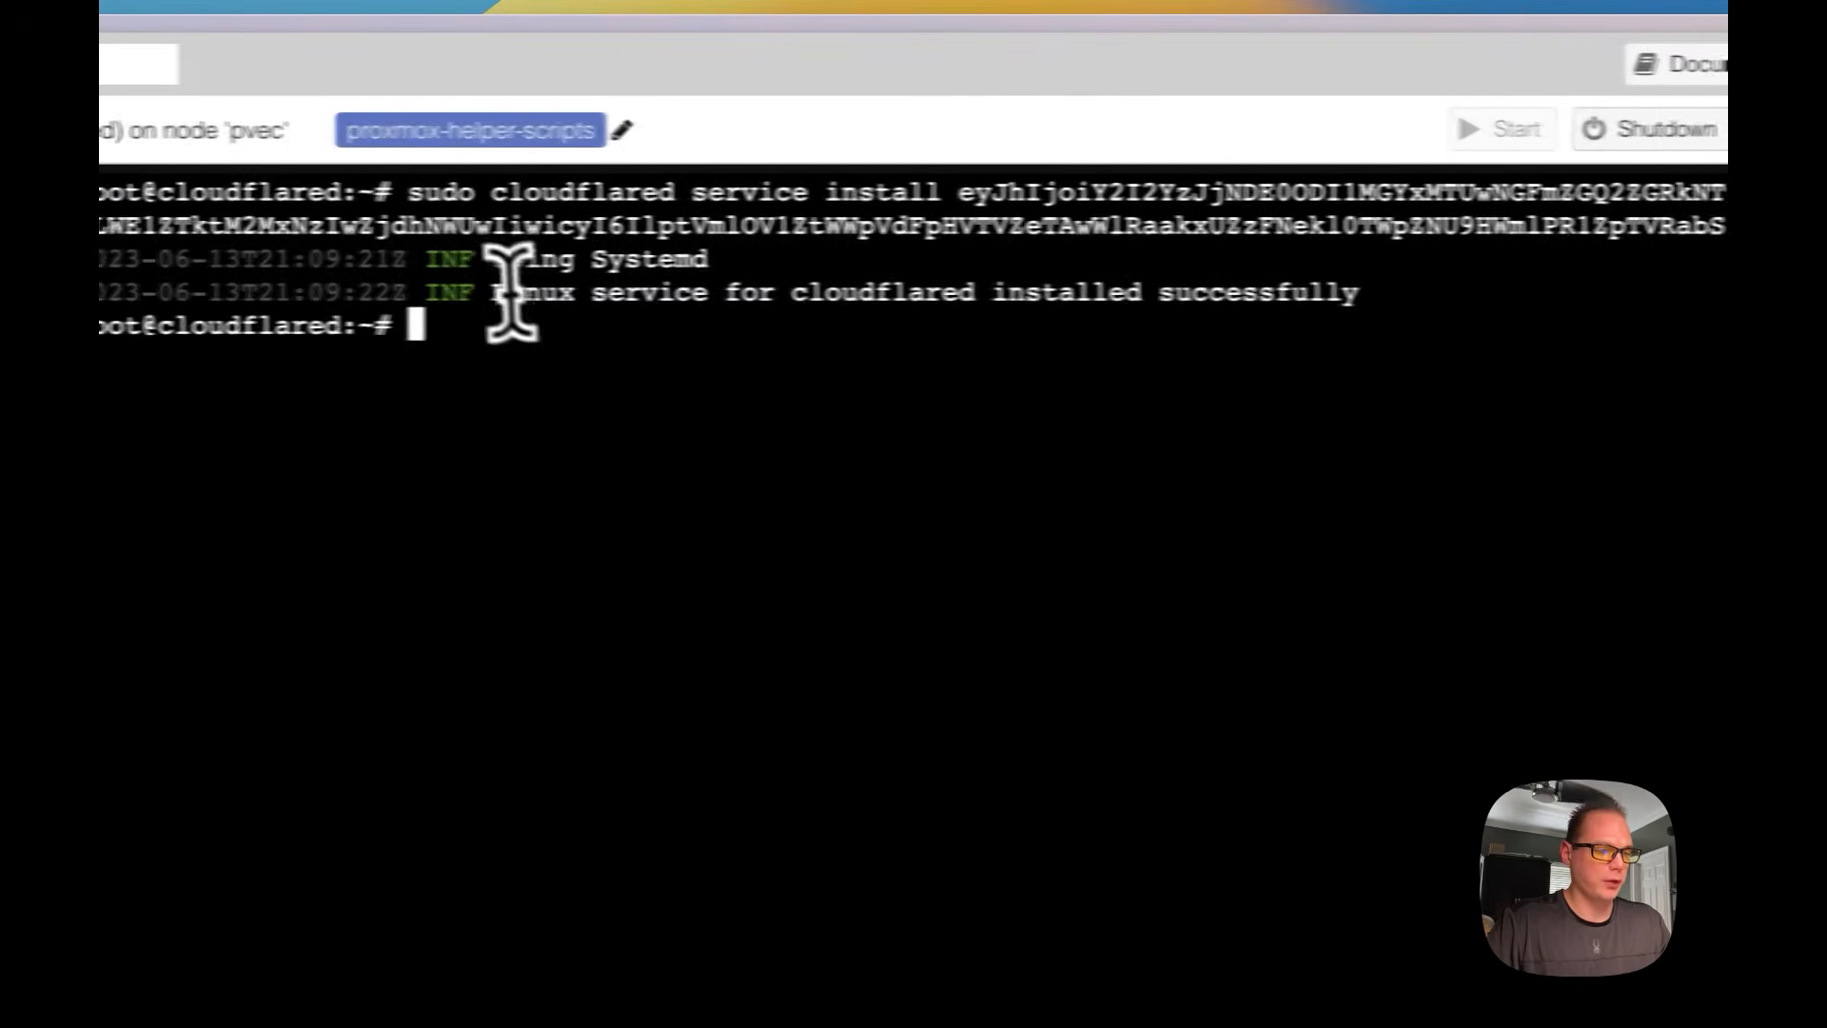
{"action": "left_click_drag", "start_coordinate": [562, 269], "coordinate": [974, 295]}
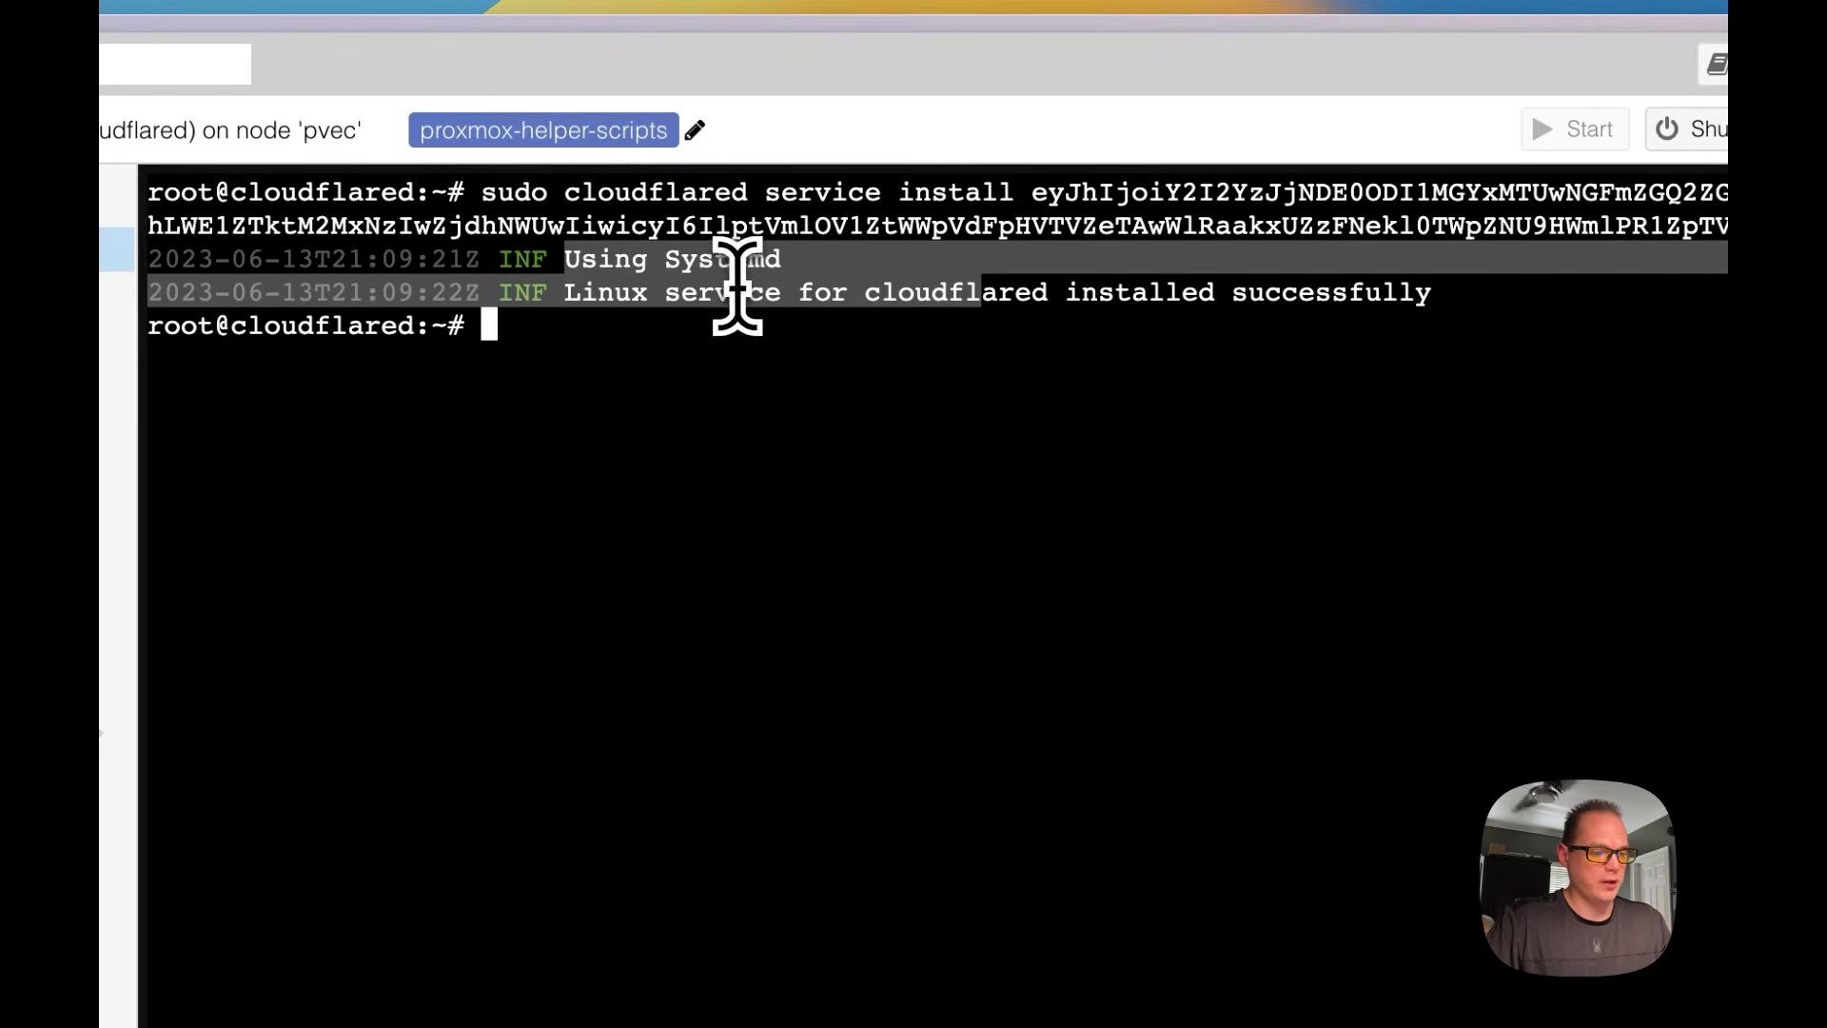
{"action": "left_click", "coordinate": [573, 299]}
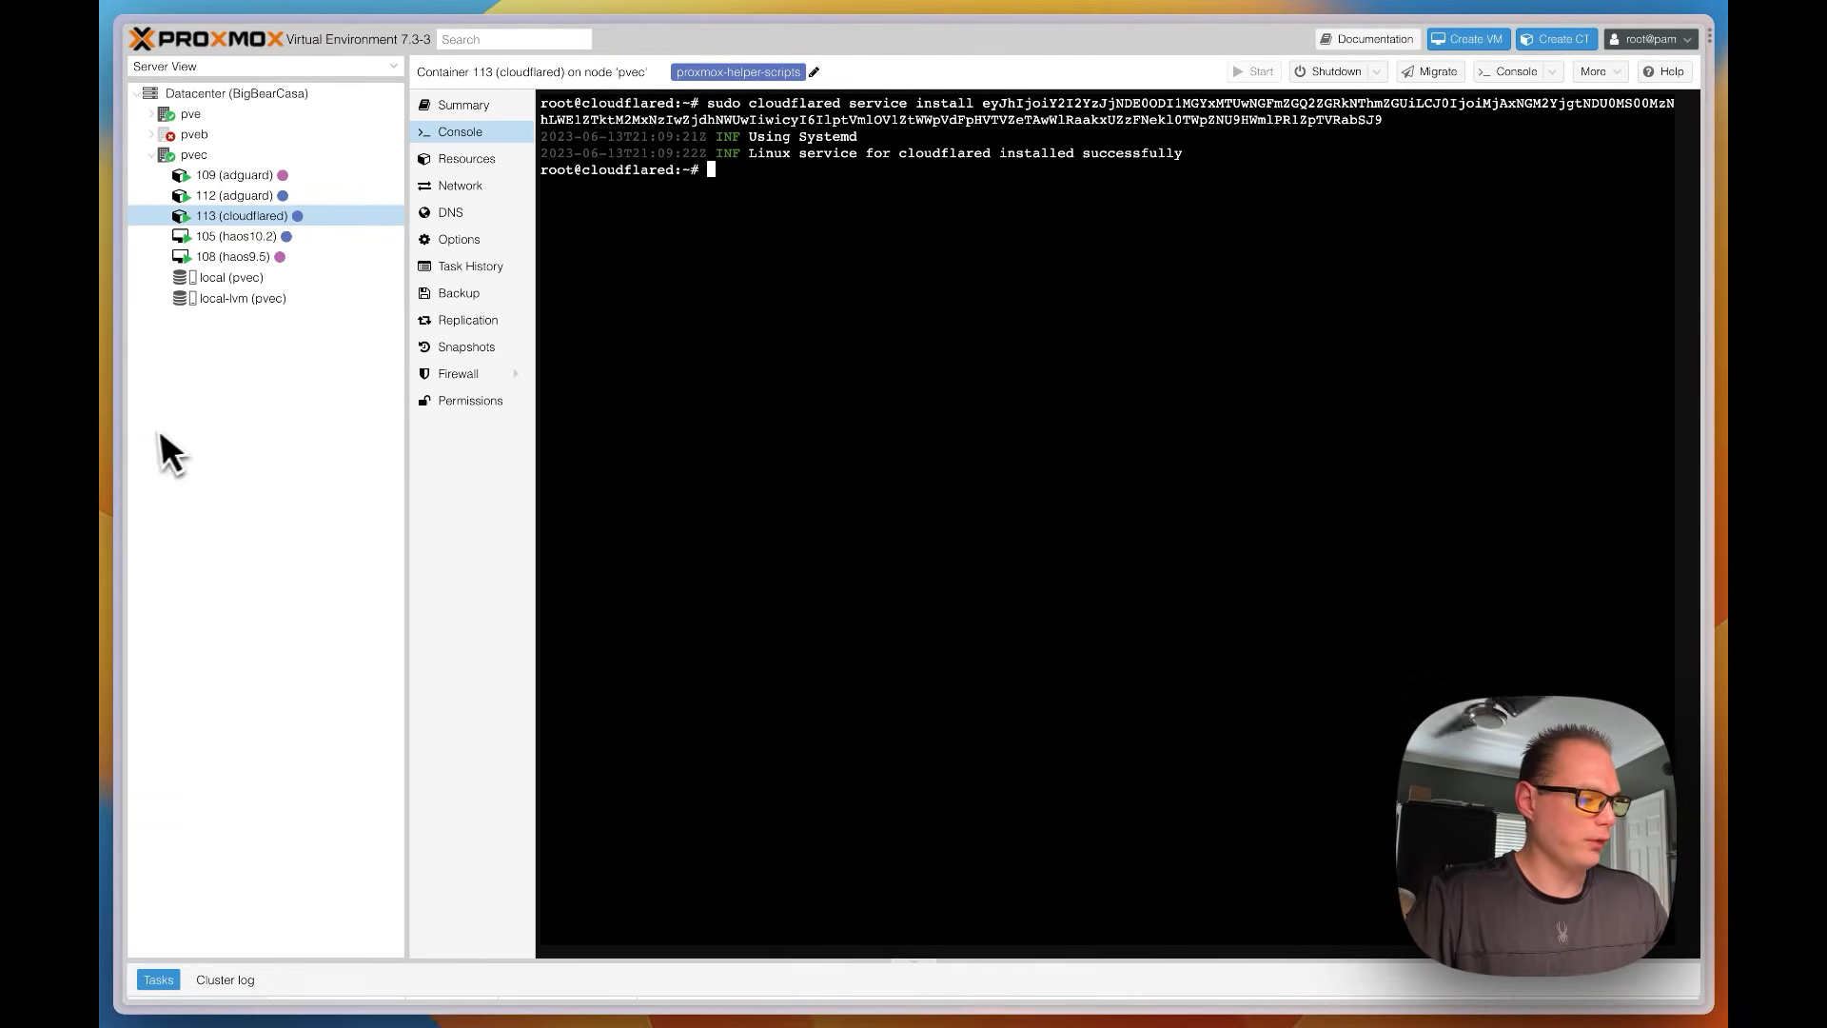
Switch back to the Cloudflare bigbear tunnel page, check the Connectors section and continue to the Route tunnel stage
{"action": "mouse_move", "coordinate": [118, 399]}
{"action": "left_click", "coordinate": [157, 311]}
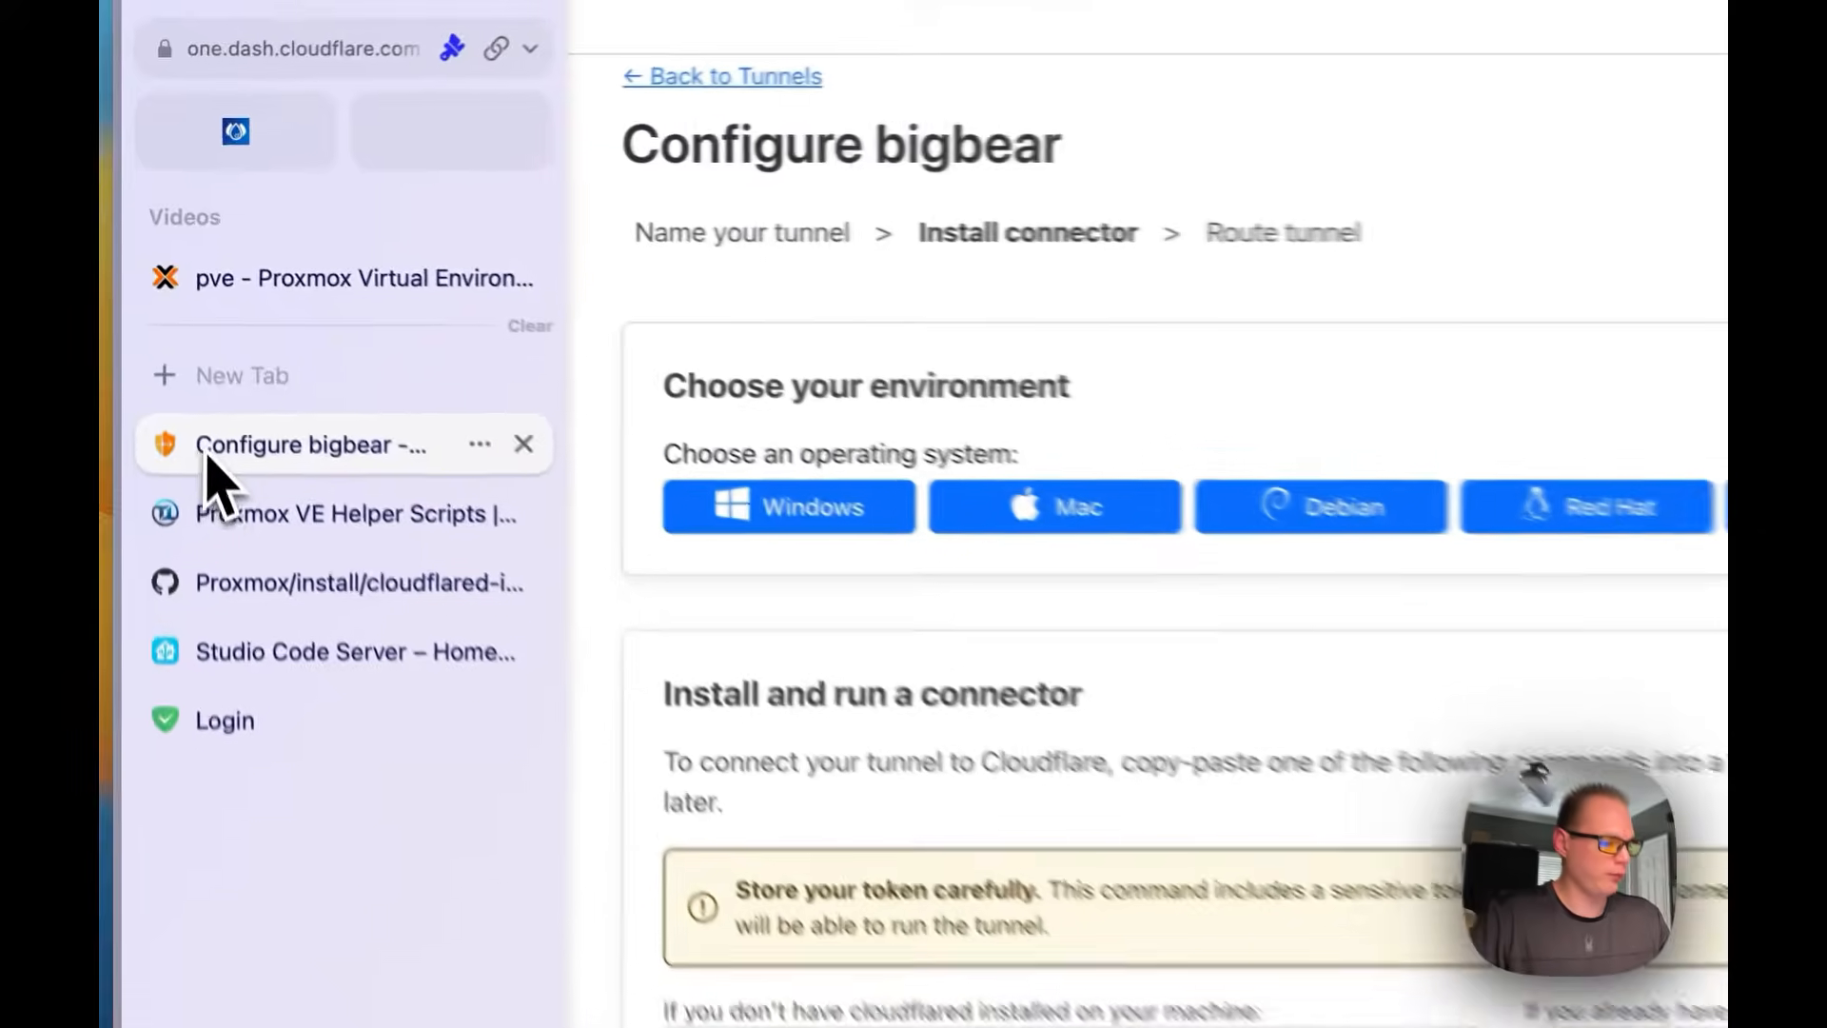
{"action": "scroll", "coordinate": [1332, 843], "scroll_direction": "down", "scroll_amount": 1}
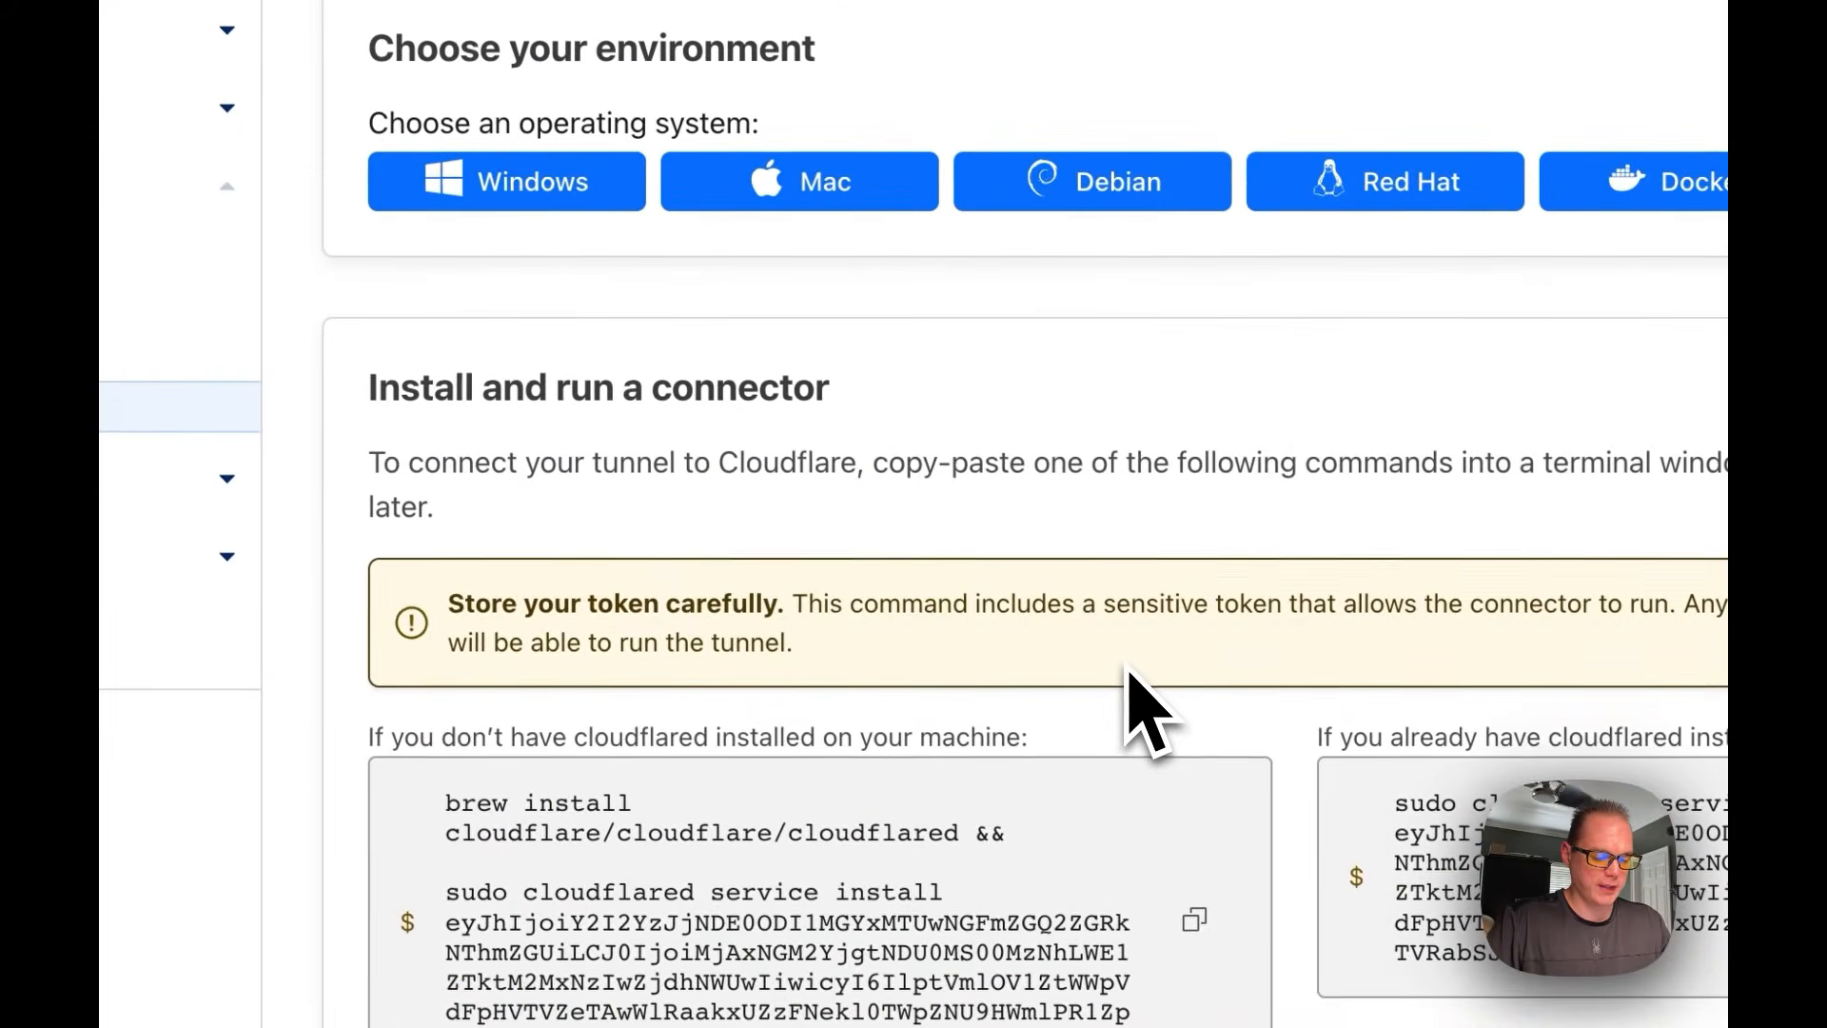
{"action": "scroll", "coordinate": [1128, 671], "scroll_direction": "down", "scroll_amount": 3}
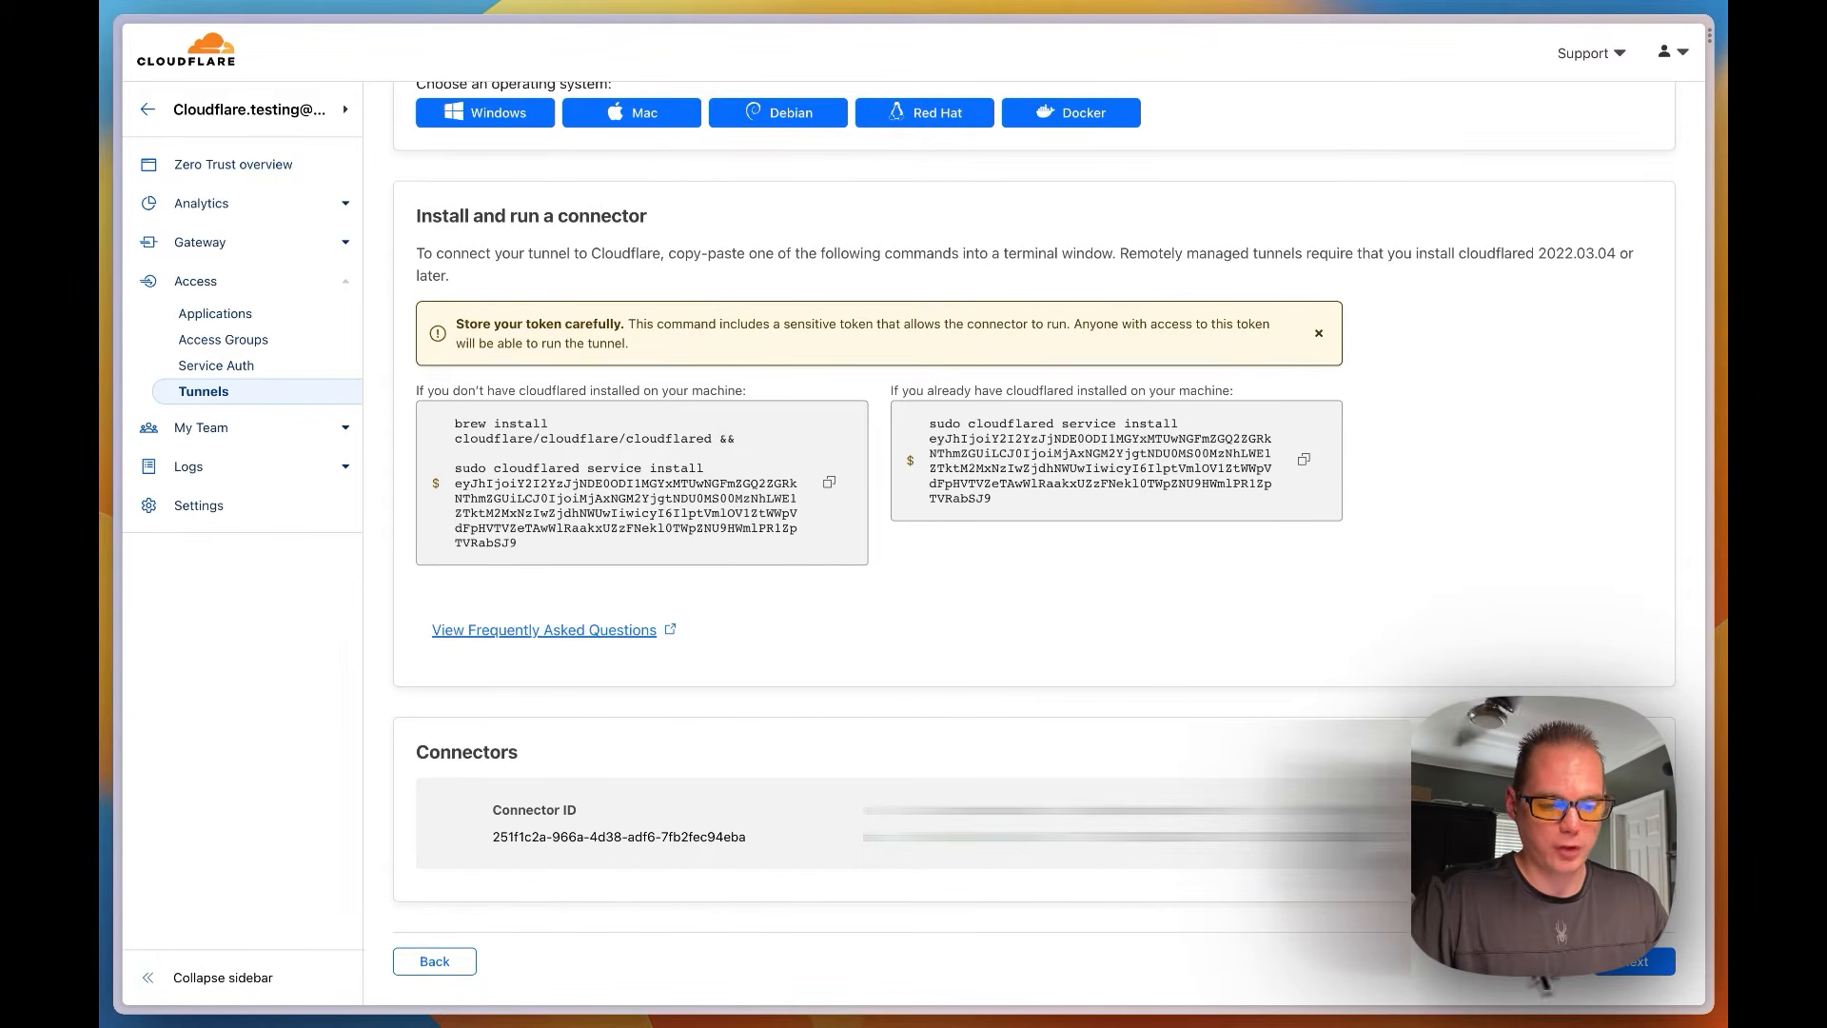
{"action": "left_click", "coordinate": [1641, 965]}
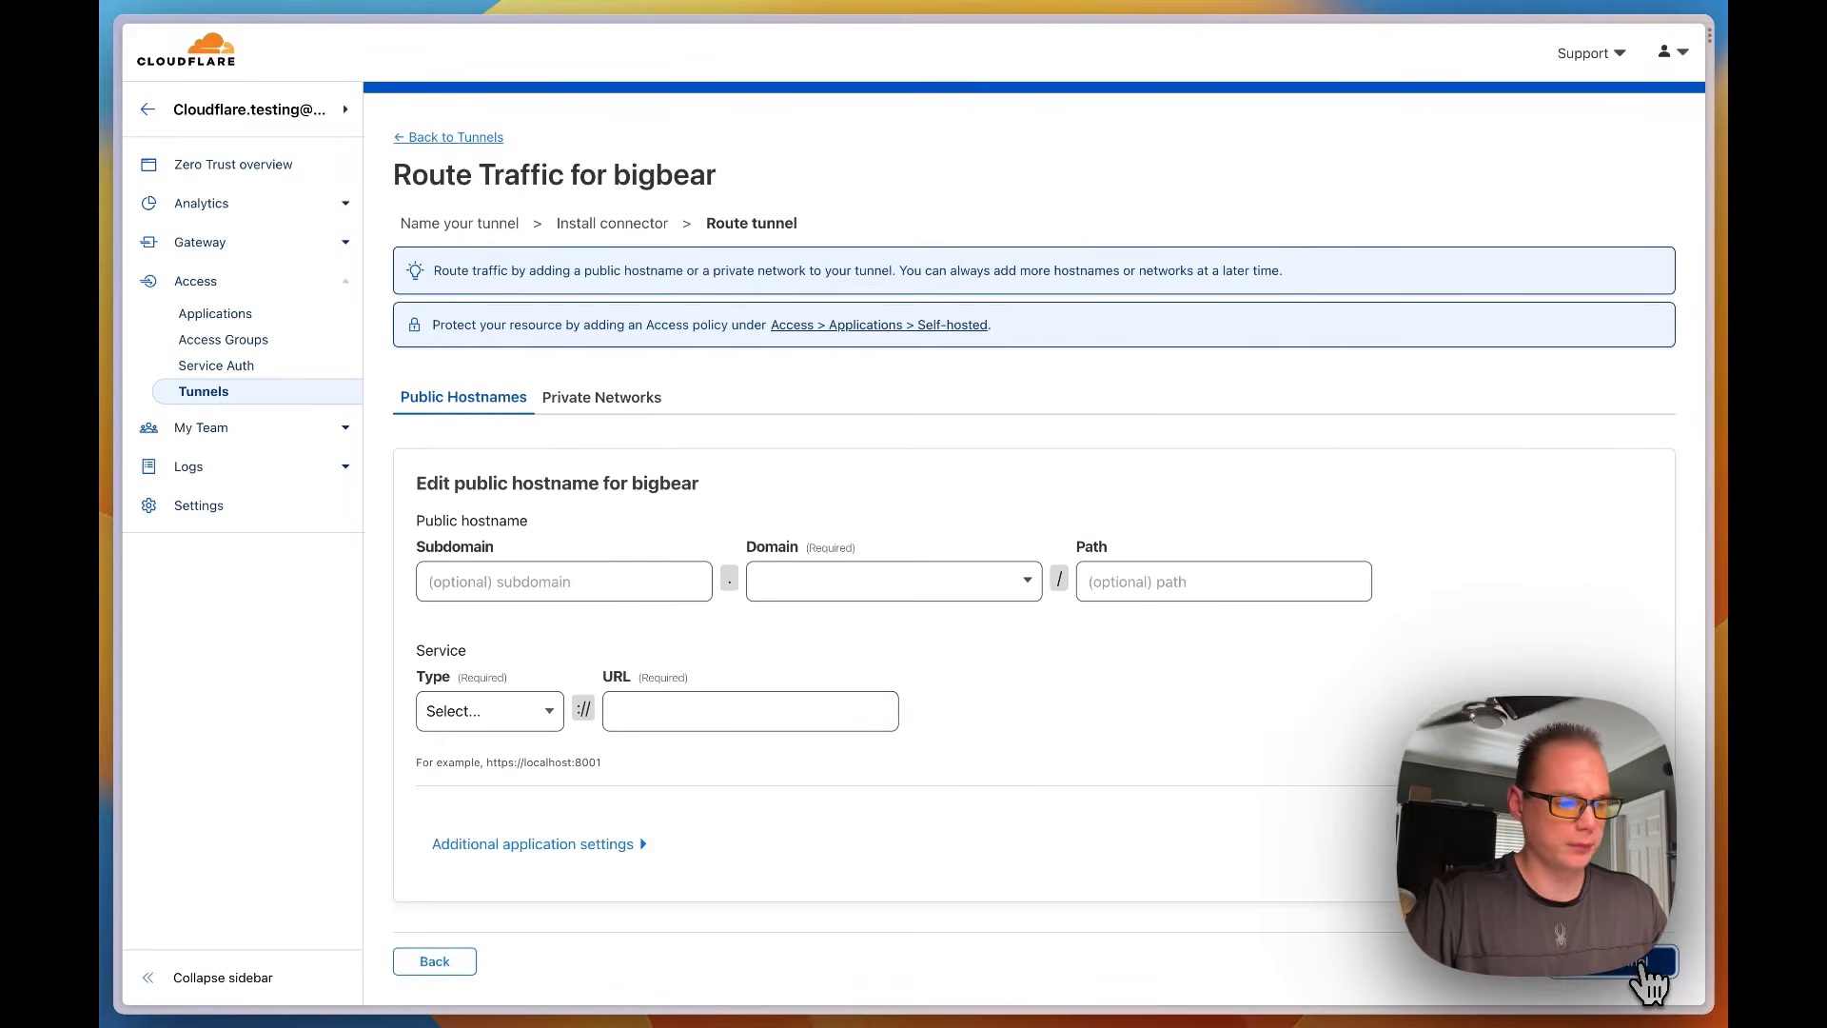
Set the tunnel's public hostname to subdomain adguard on the domain bbtw.xyz
{"action": "left_click", "coordinate": [466, 582]}
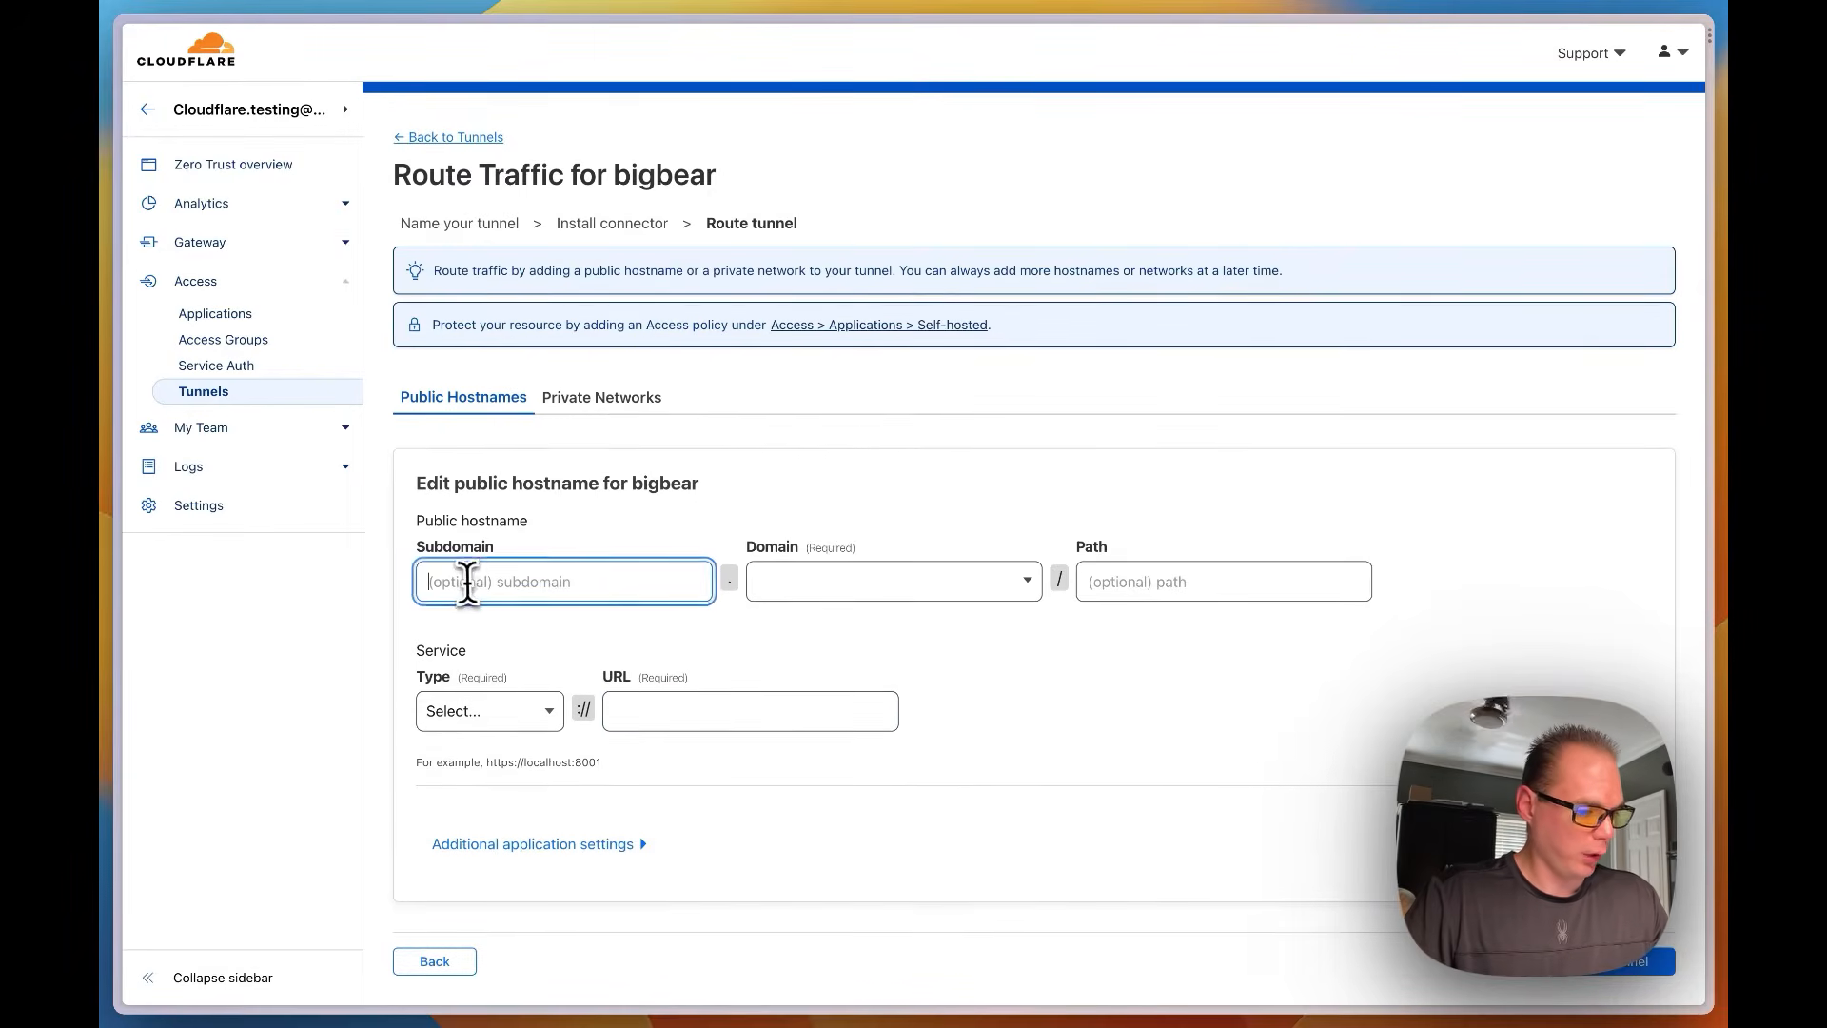
{"action": "type", "text": "adguard"}
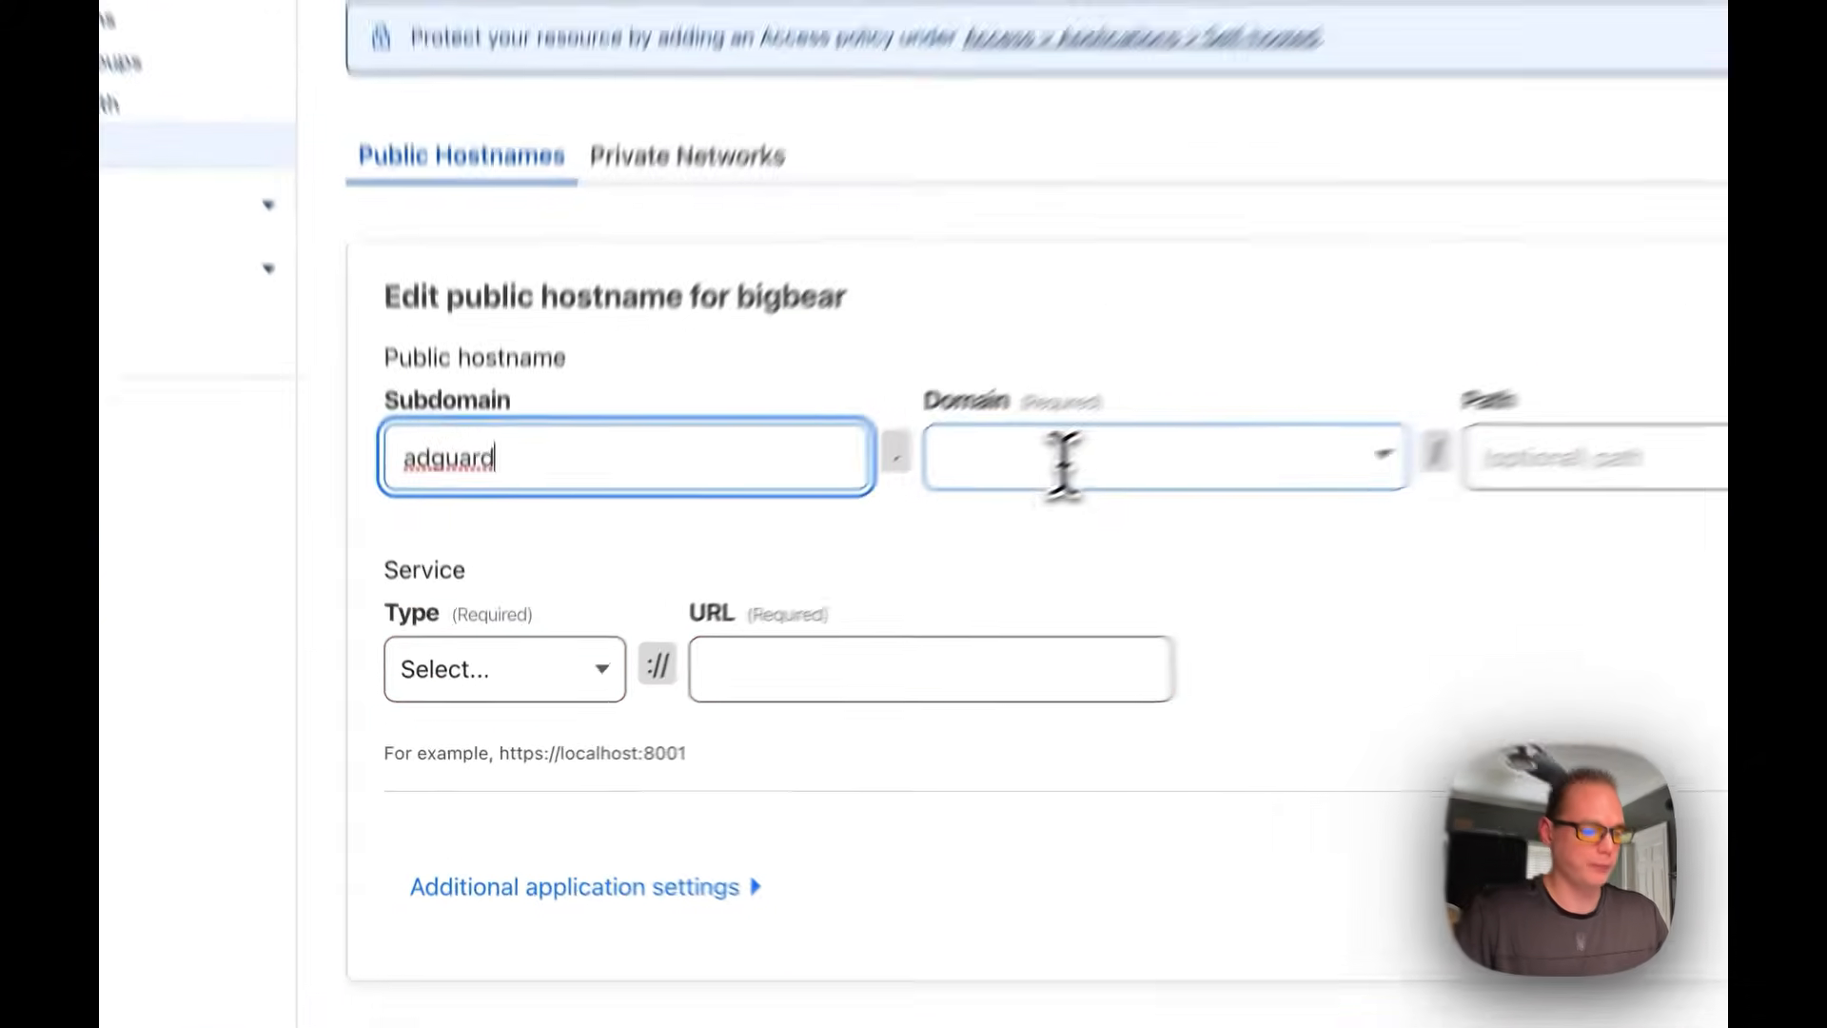
{"action": "left_click", "coordinate": [832, 583]}
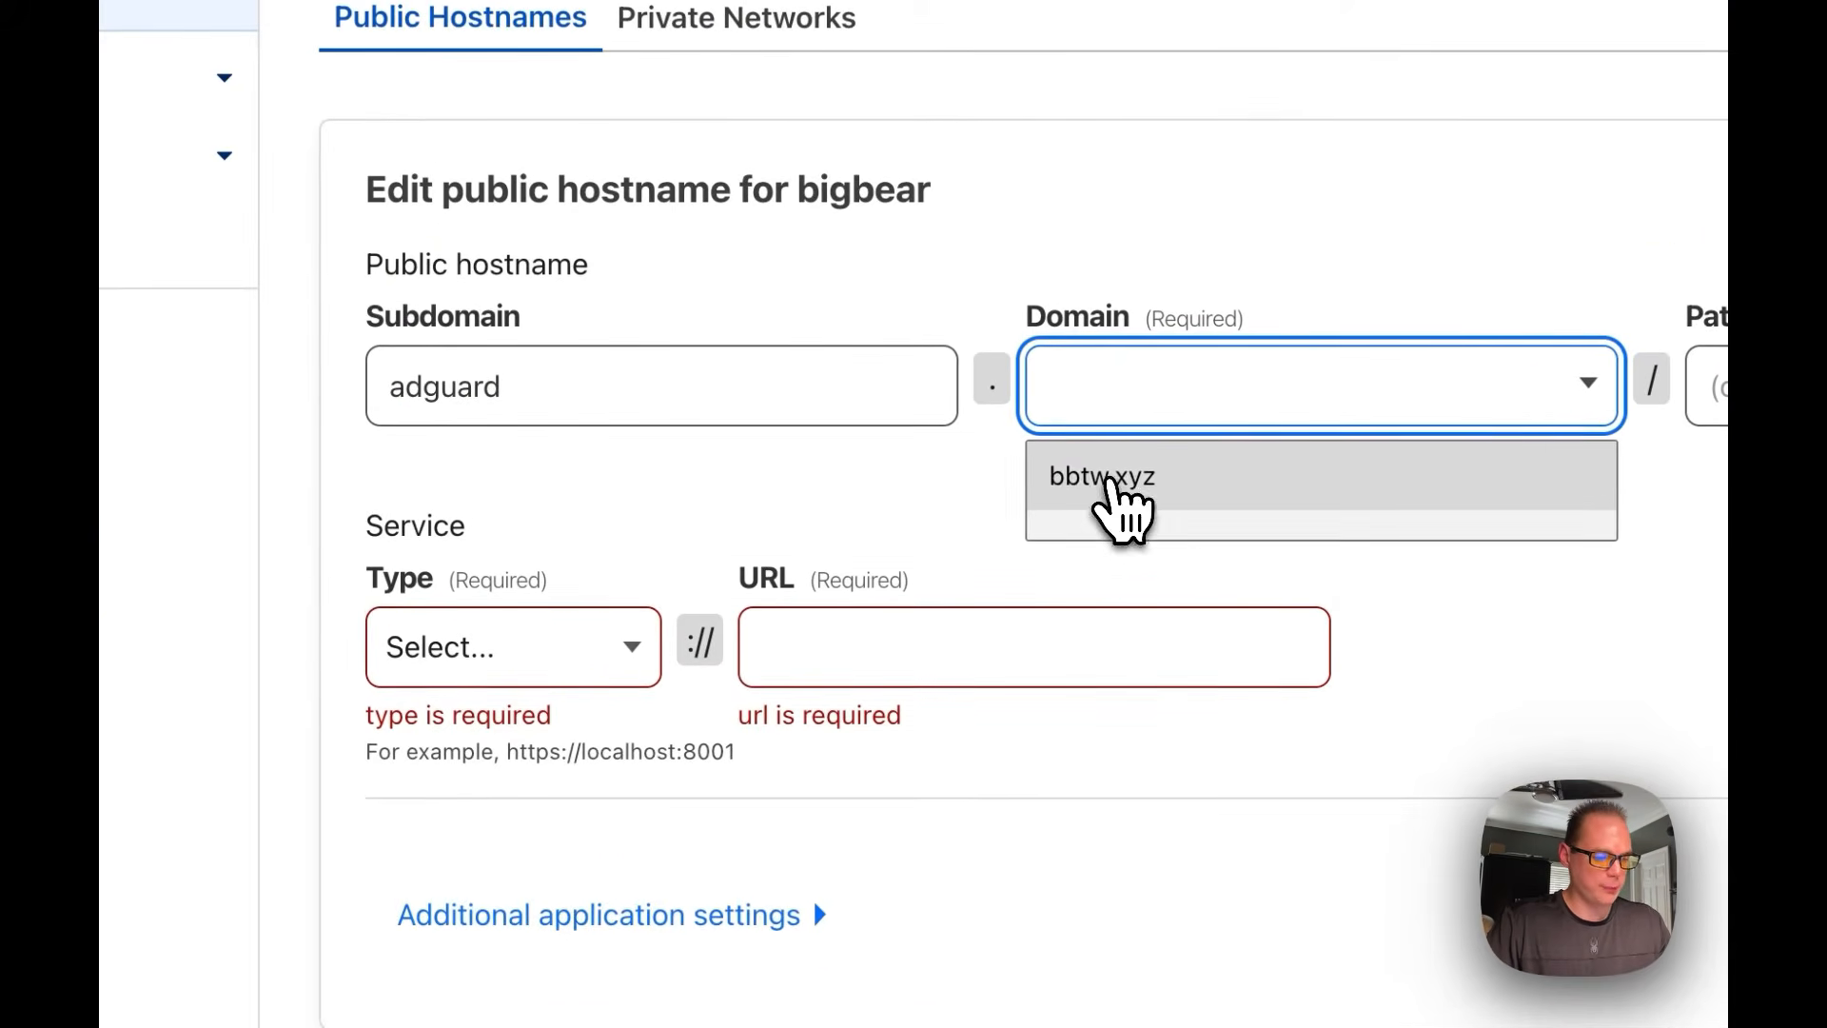
{"action": "left_click", "coordinate": [1115, 487]}
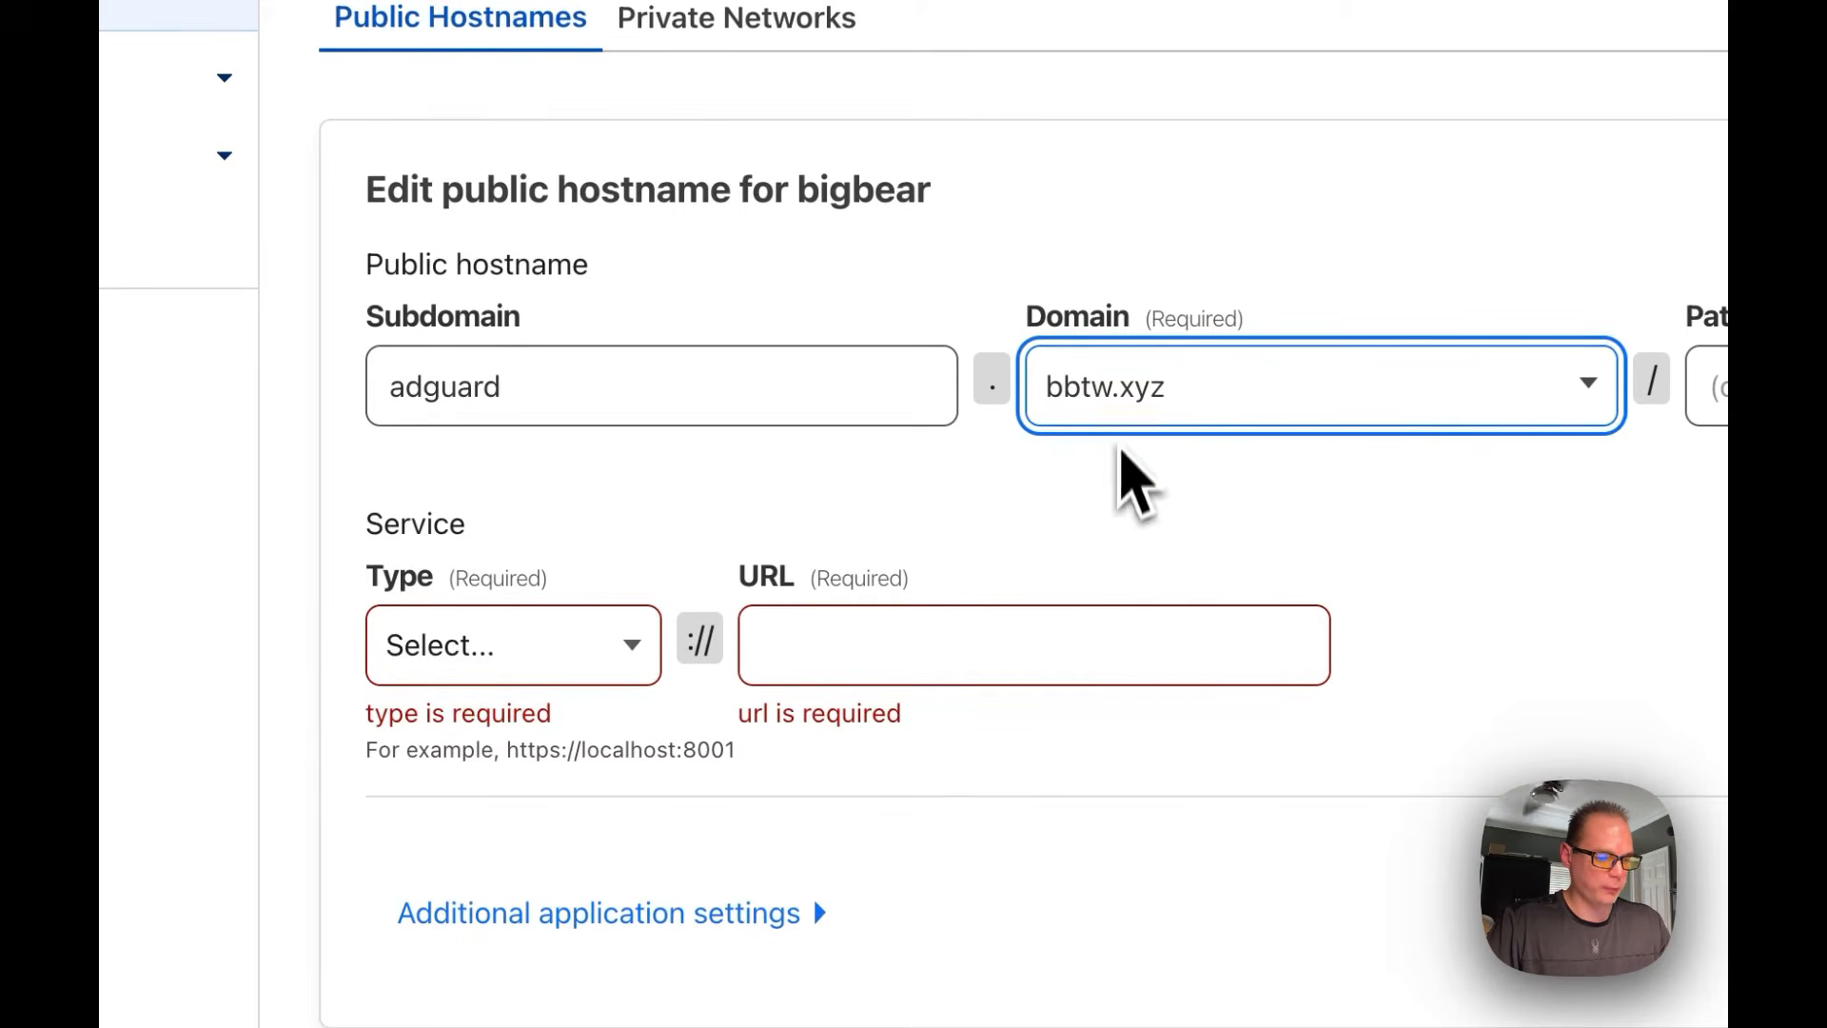
Set the public hostname's service type to HTTP and its URL to 192.168.1.104
{"action": "left_click", "coordinate": [599, 633]}
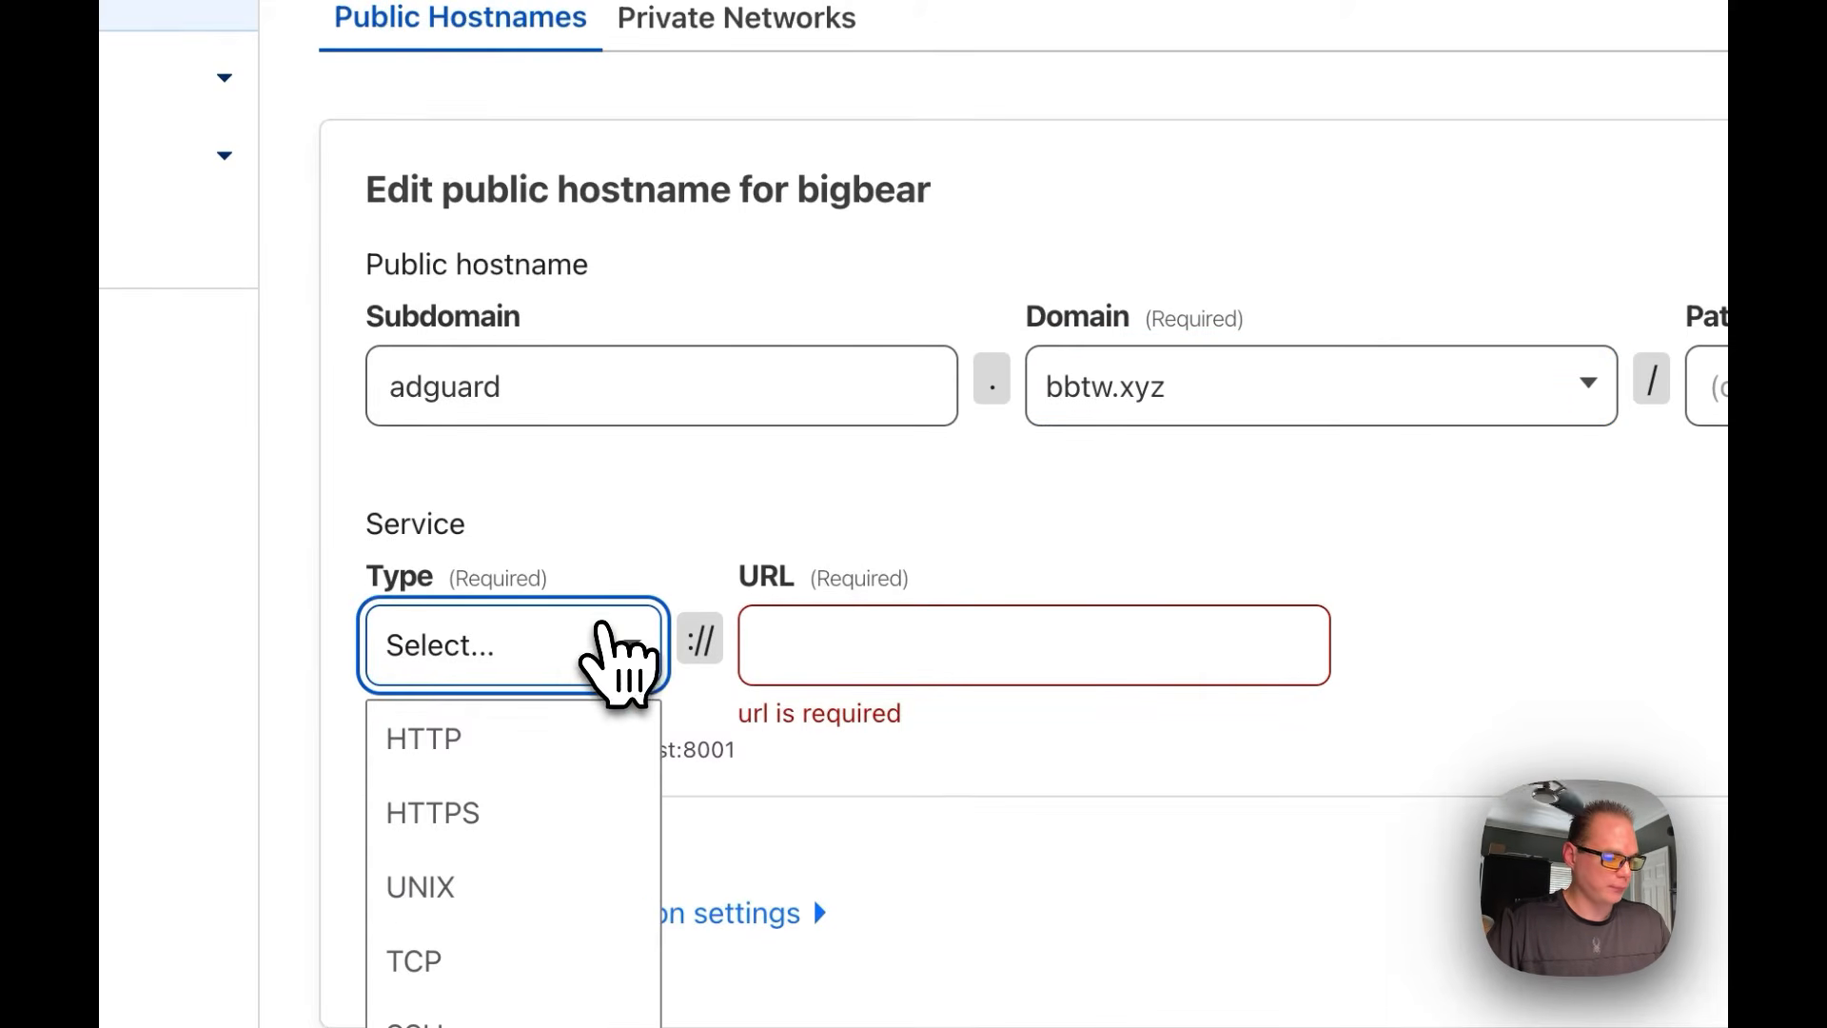
{"action": "left_click", "coordinate": [585, 741]}
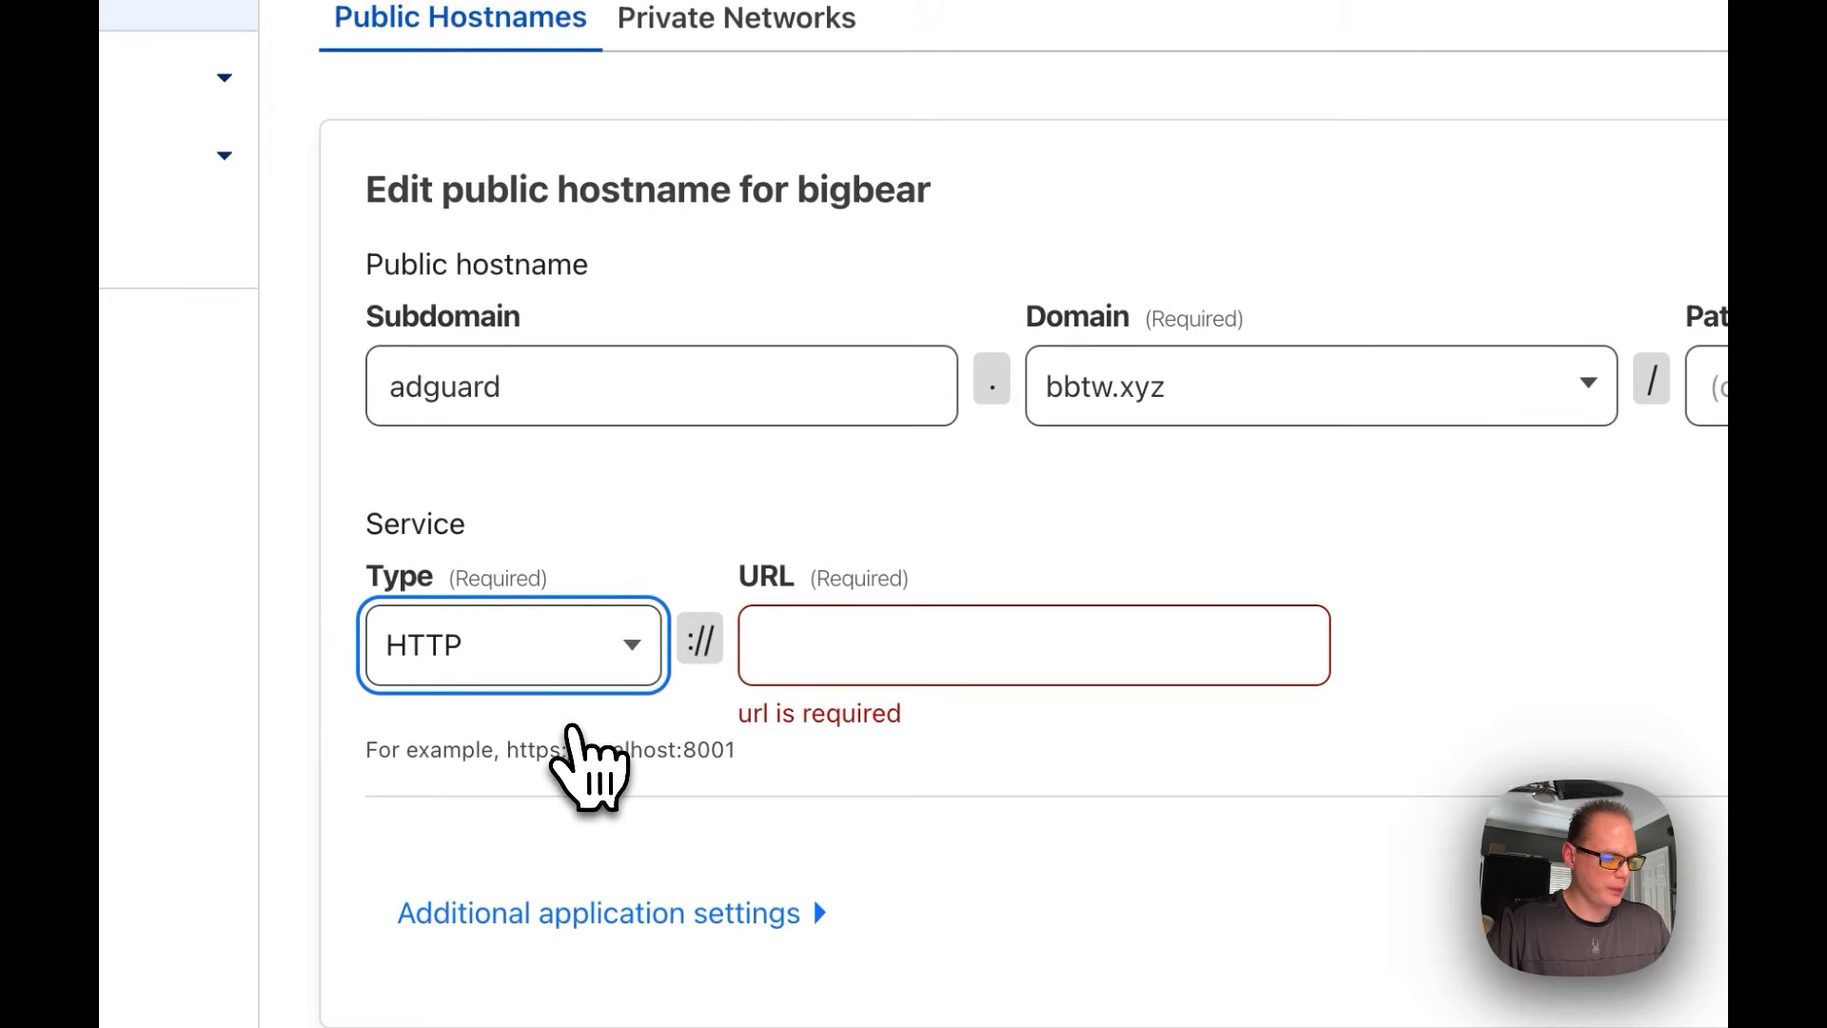
{"action": "left_click", "coordinate": [809, 652]}
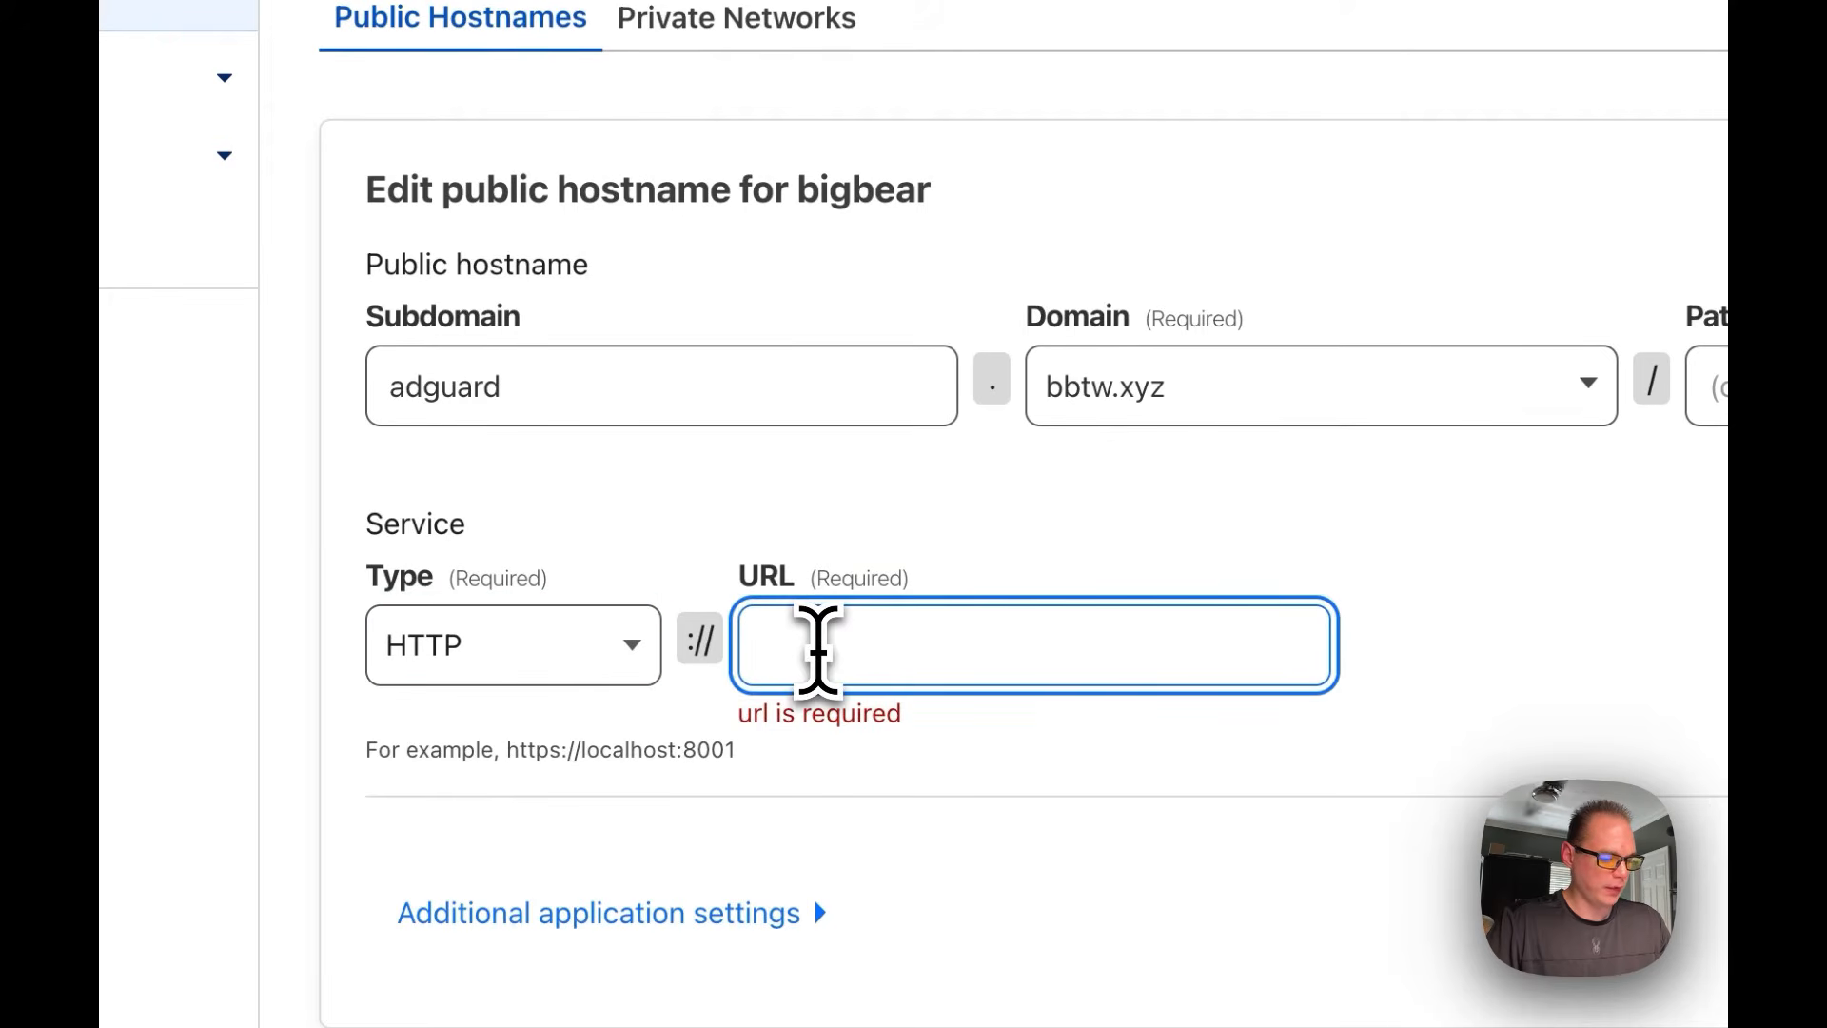
{"action": "type", "text": "192.168.1"}
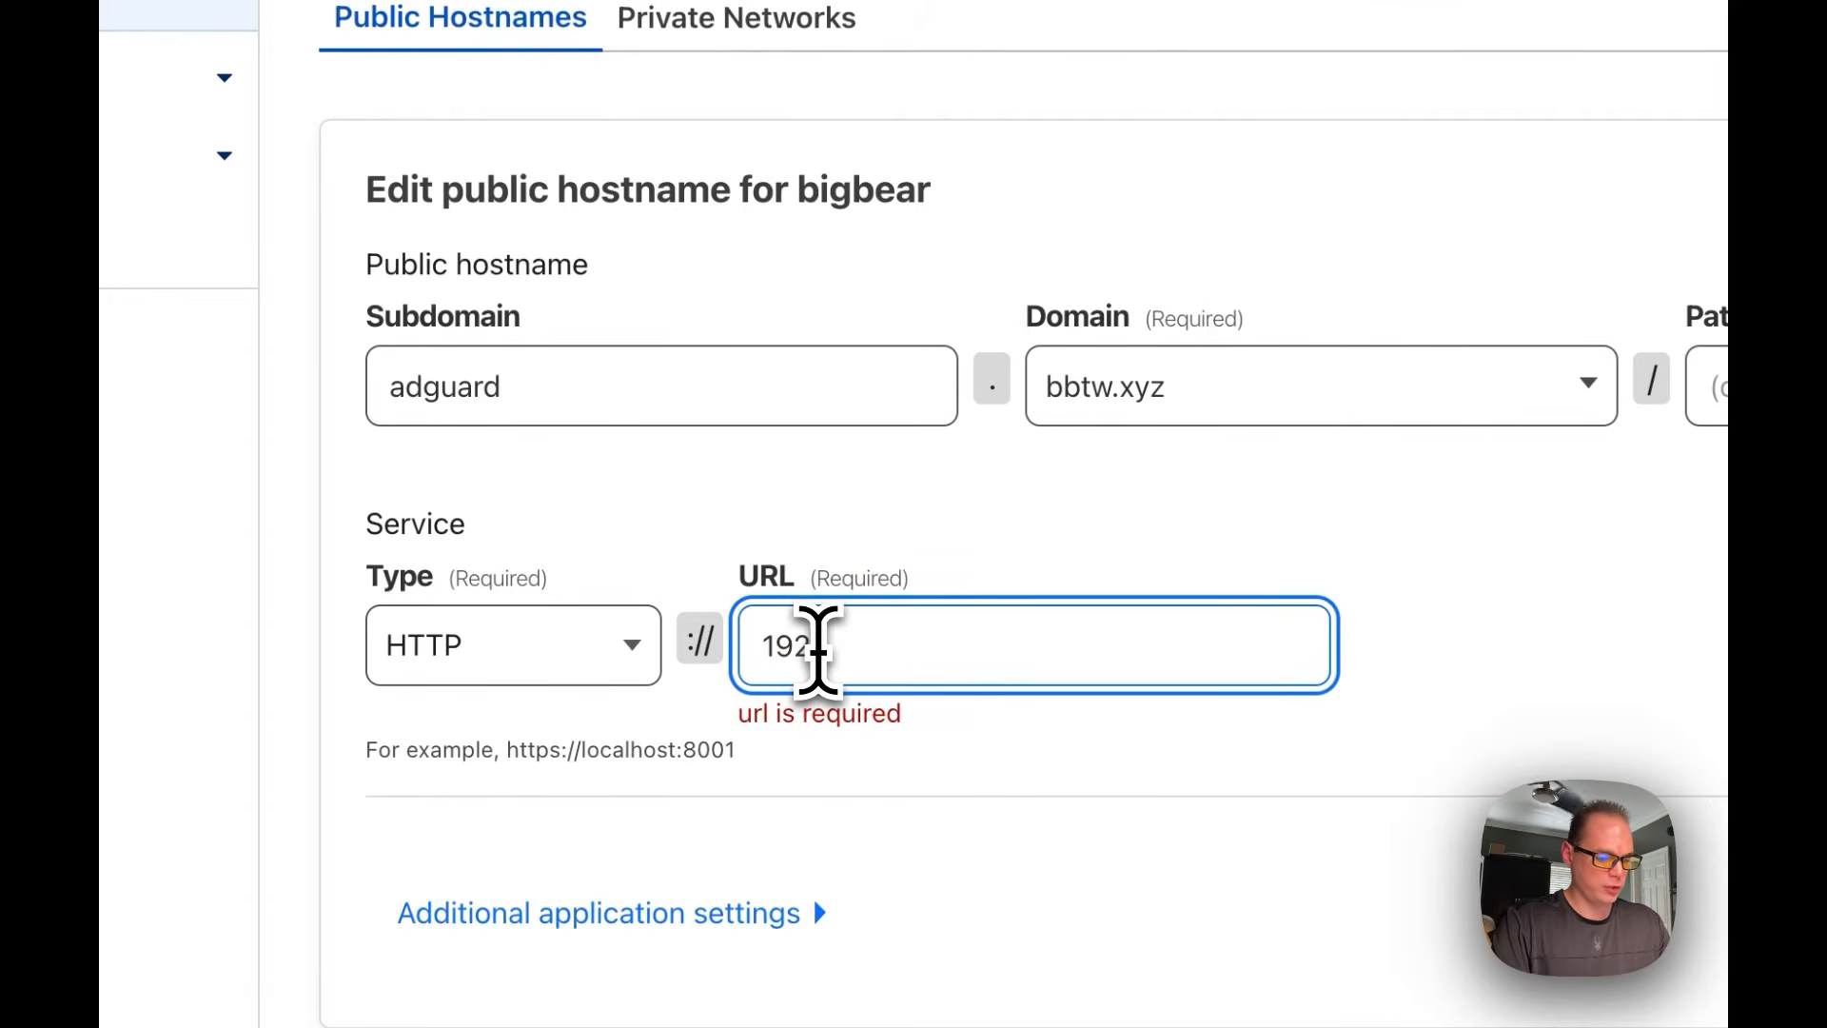
{"action": "type", "text": "."}
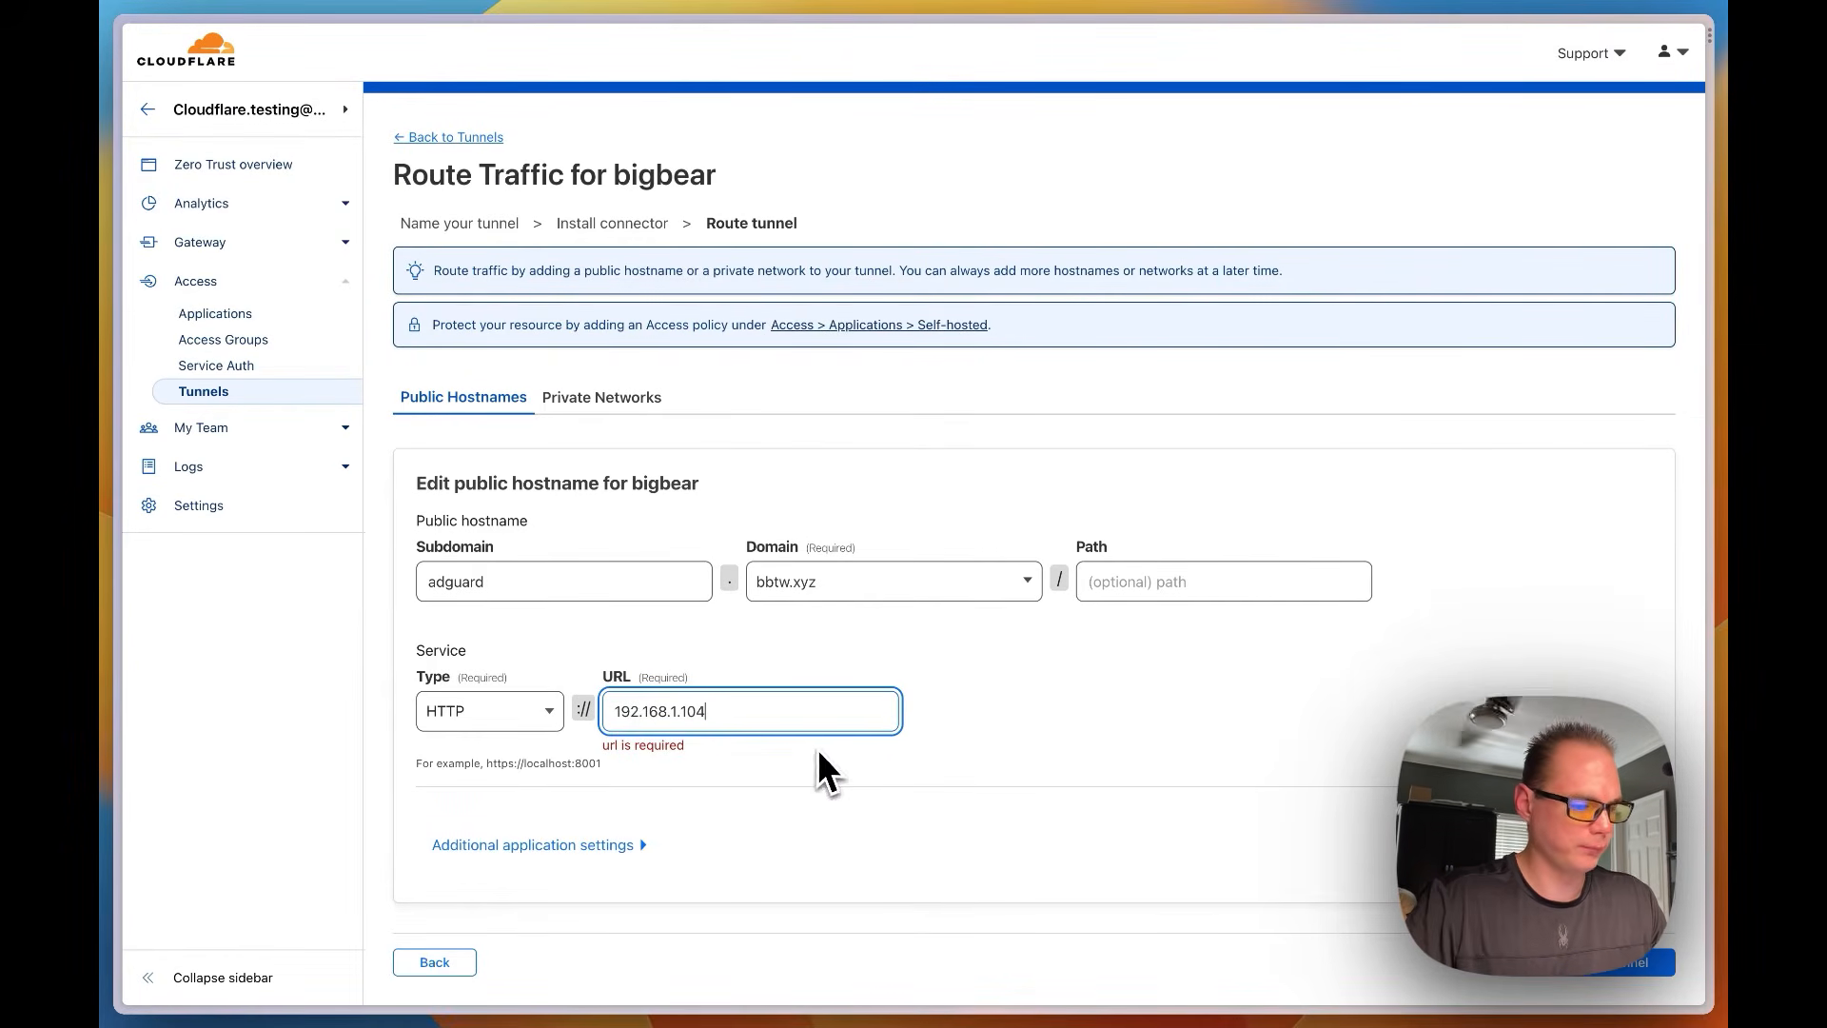
Check the AdGuard Home login page in its own browser tab and return to the bigbear Route Traffic page
{"action": "mouse_move", "coordinate": [162, 498]}
{"action": "left_click", "coordinate": [180, 444]}
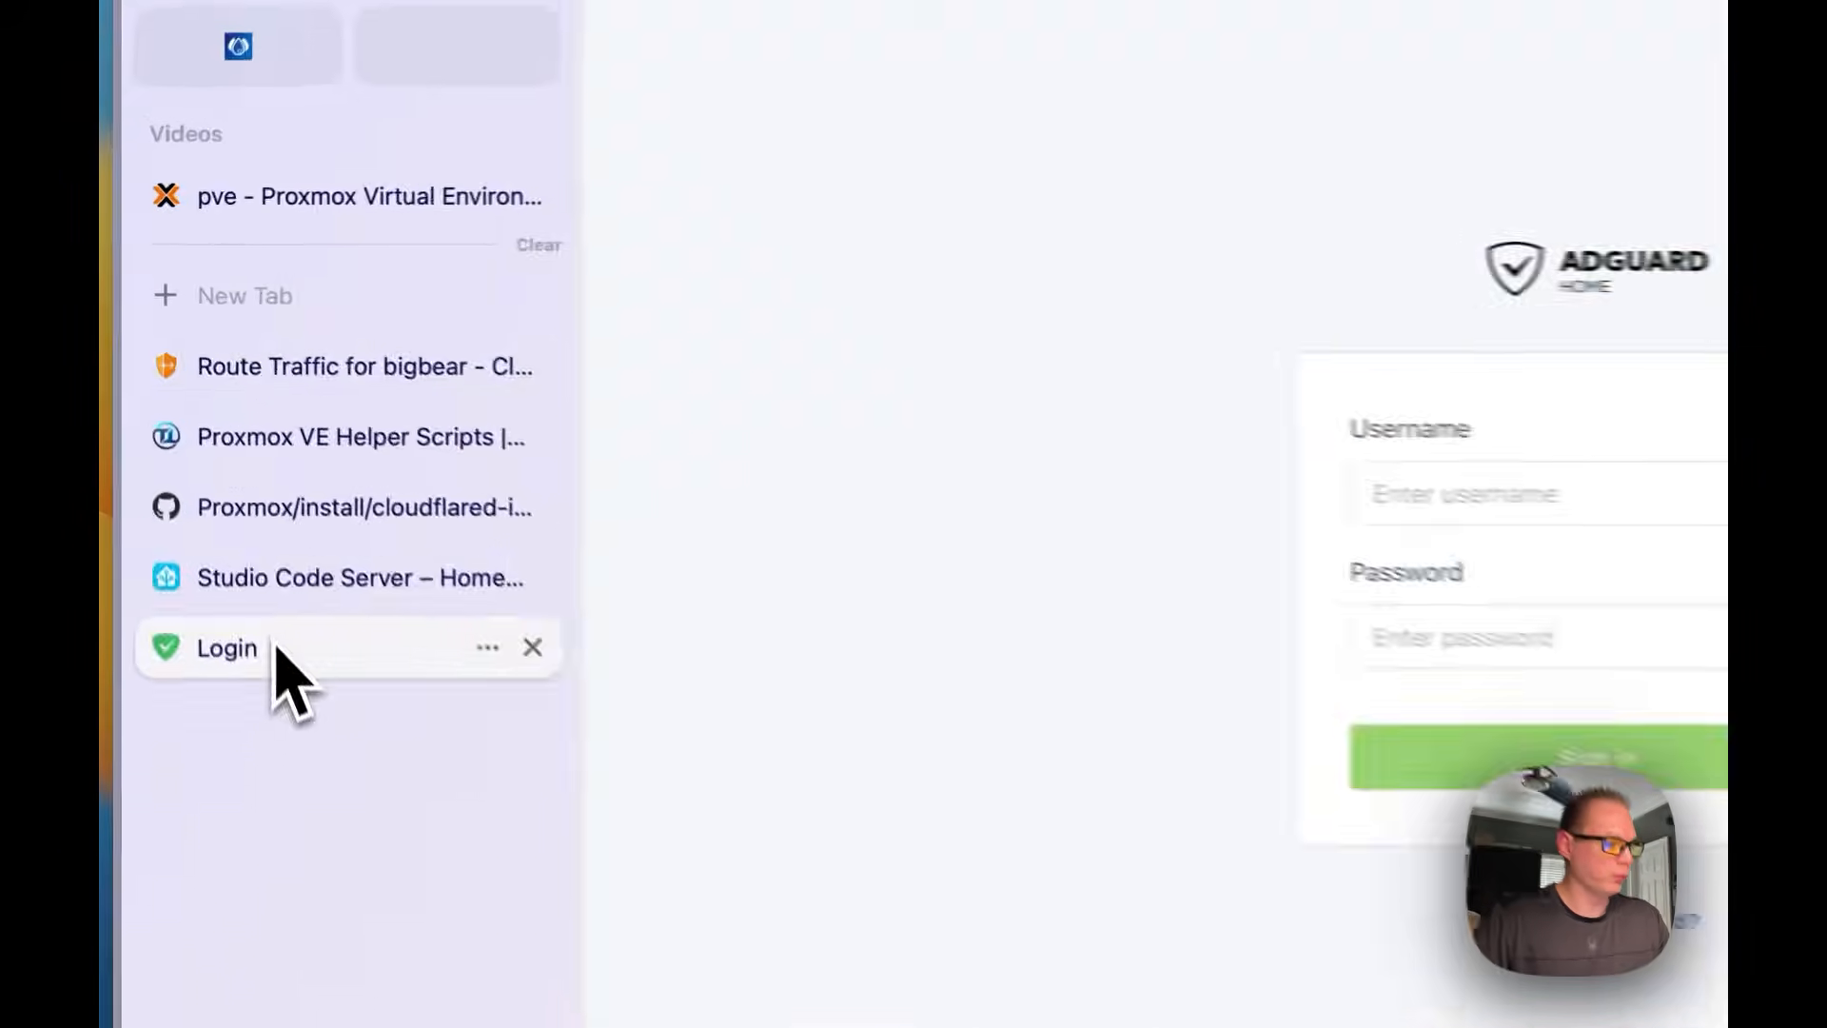
{"action": "left_click", "coordinate": [274, 369]}
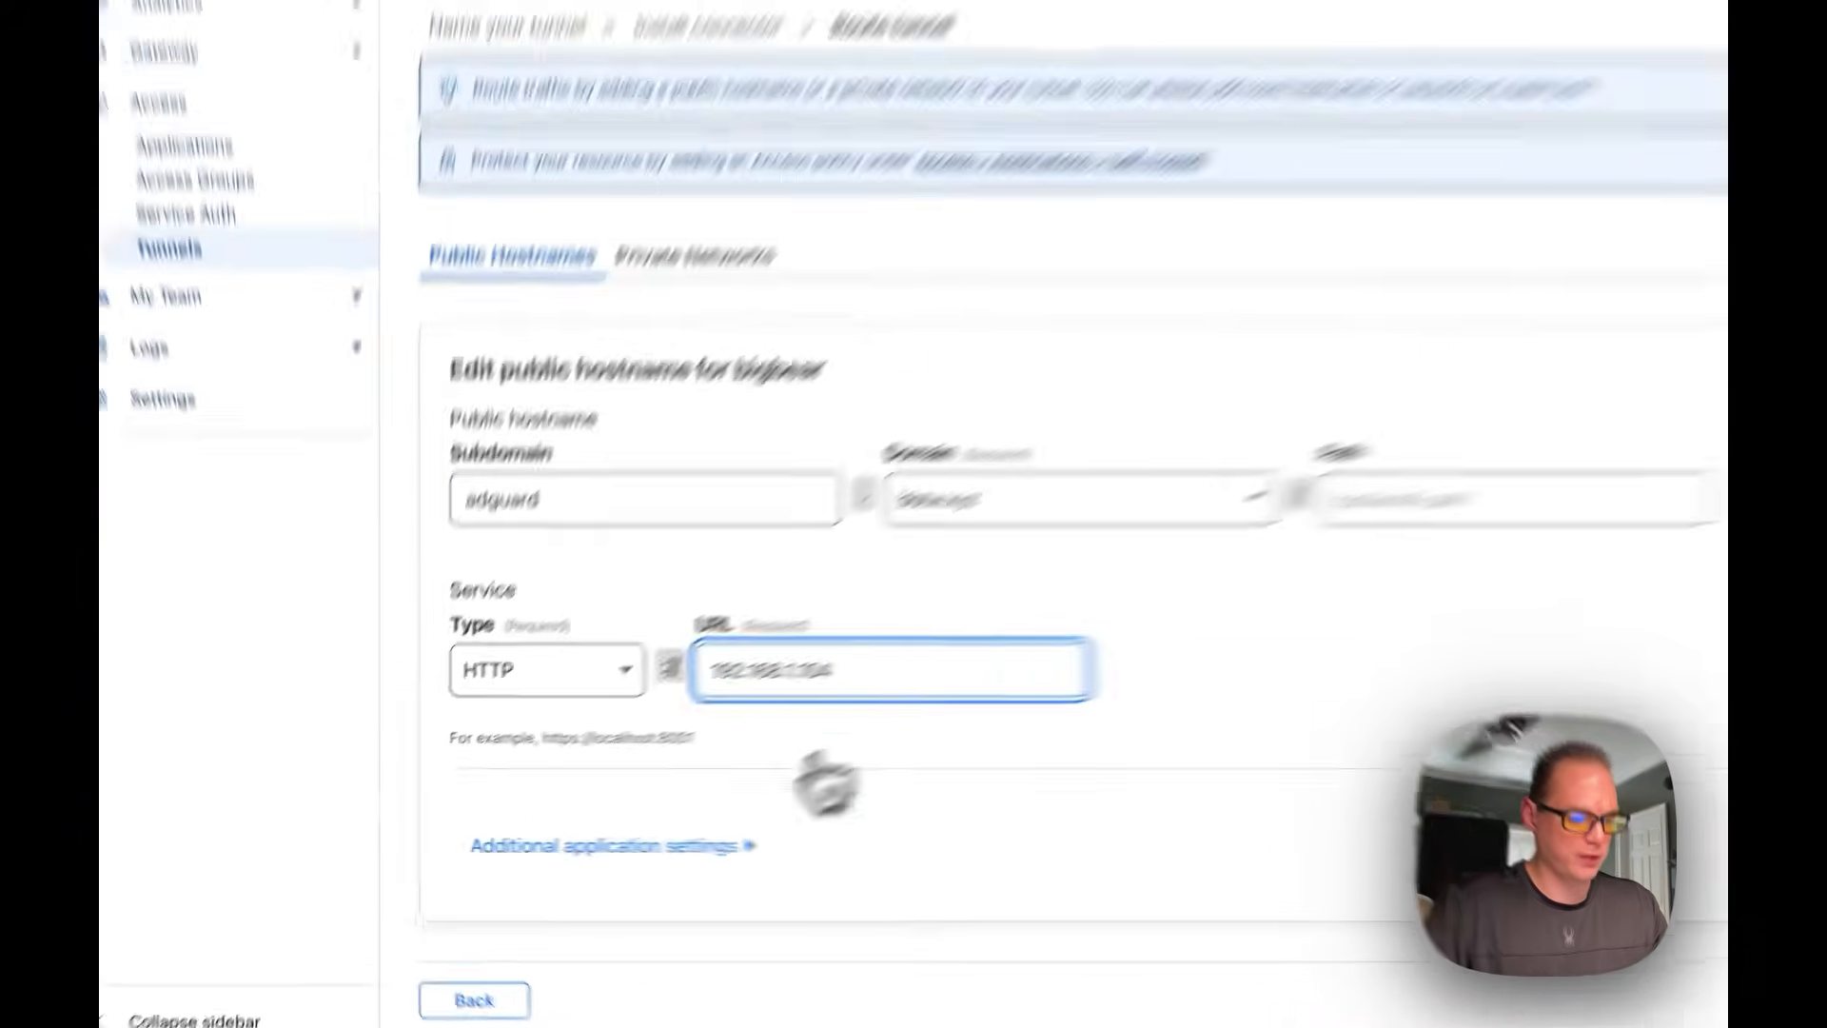
Expand the additional application settings and examine the HTTP Settings, Connection and Access options for the hostname
{"action": "left_click", "coordinate": [592, 845]}
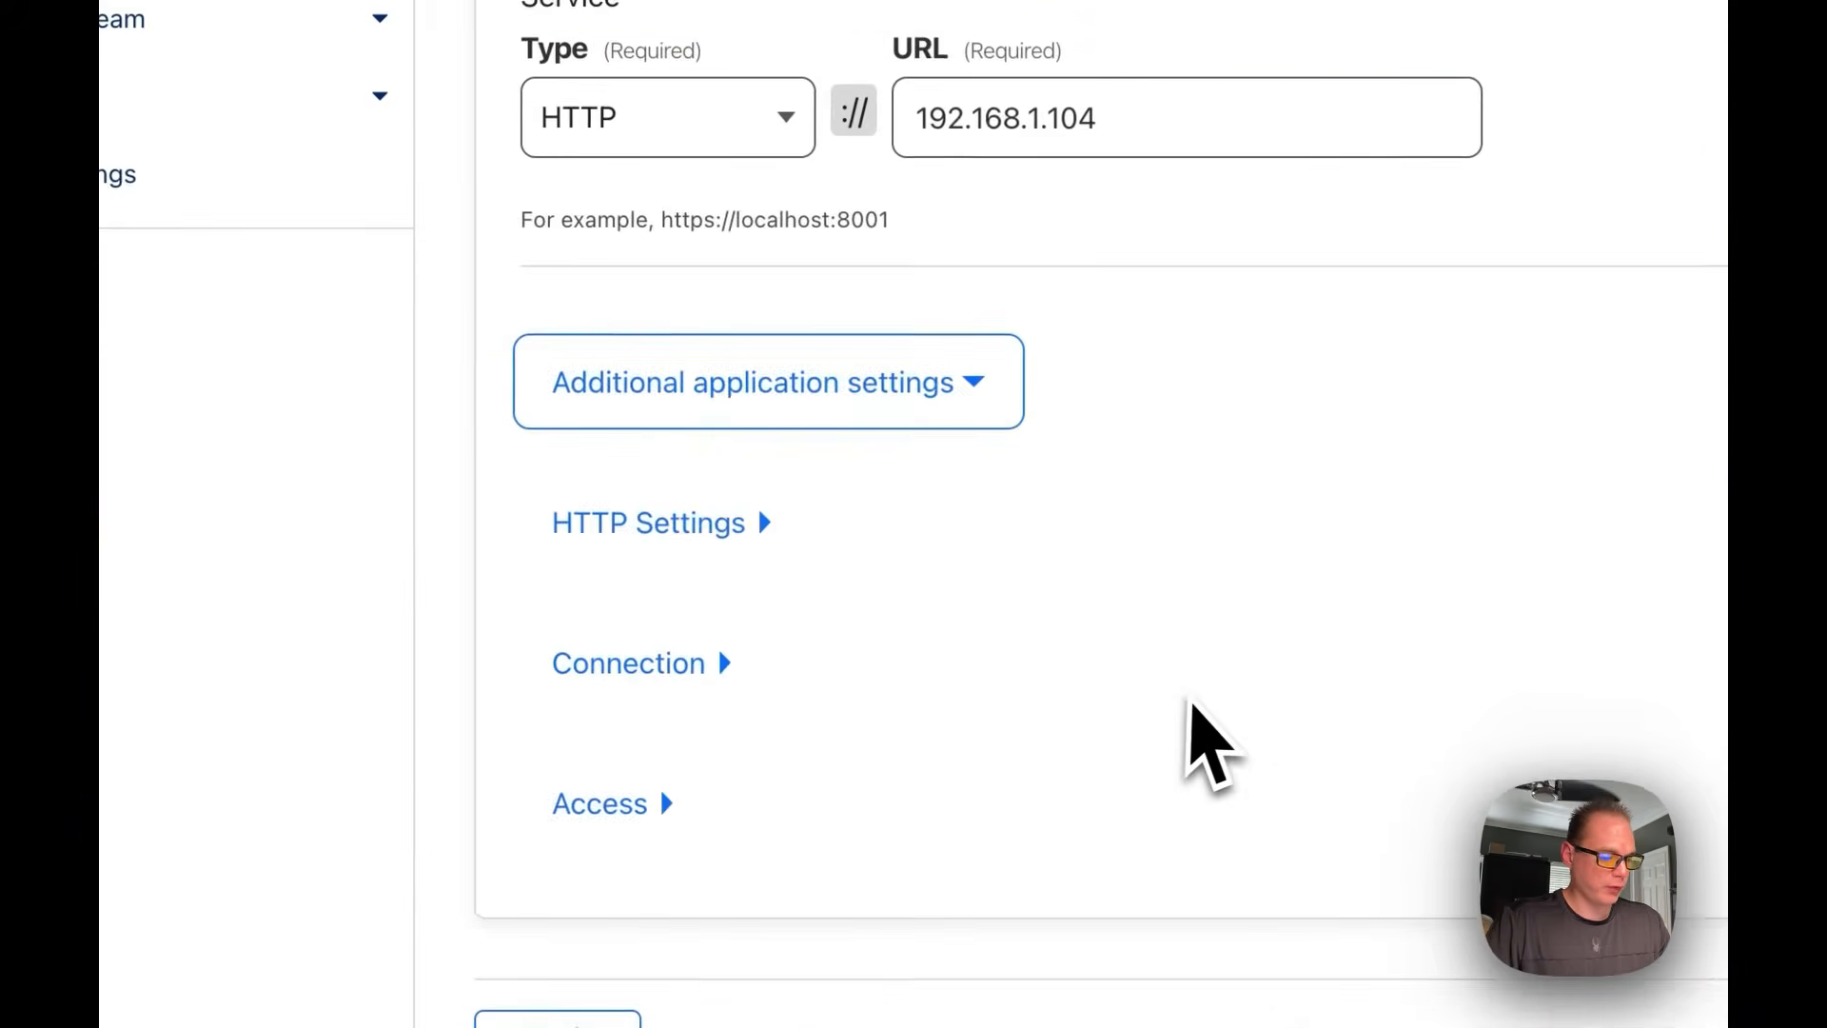
{"action": "left_click", "coordinate": [719, 569]}
{"action": "scroll", "coordinate": [714, 571], "scroll_direction": "down", "scroll_amount": 3}
{"action": "left_click", "coordinate": [677, 719]}
{"action": "scroll", "coordinate": [685, 737], "scroll_direction": "down", "scroll_amount": 5}
{"action": "left_click", "coordinate": [640, 839]}
{"action": "scroll", "coordinate": [653, 869], "scroll_direction": "down", "scroll_amount": 2}
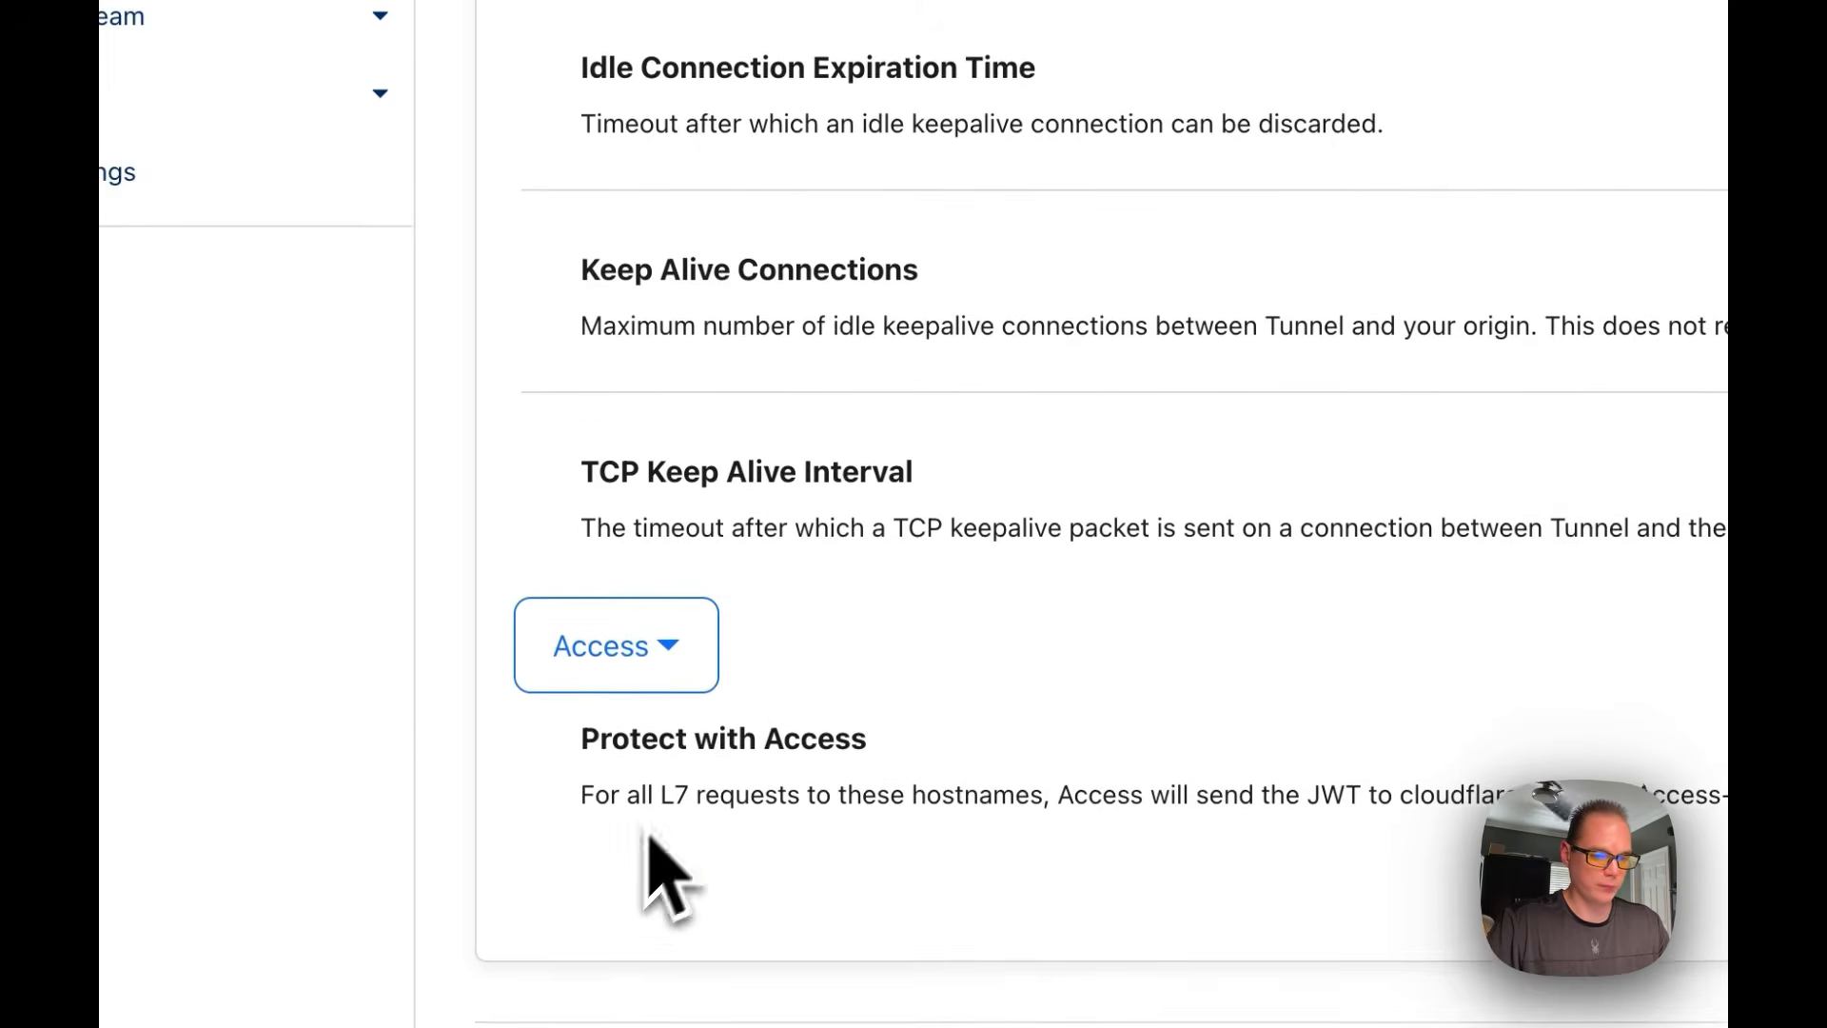
{"action": "scroll", "coordinate": [966, 495], "scroll_direction": "up", "scroll_amount": 15}
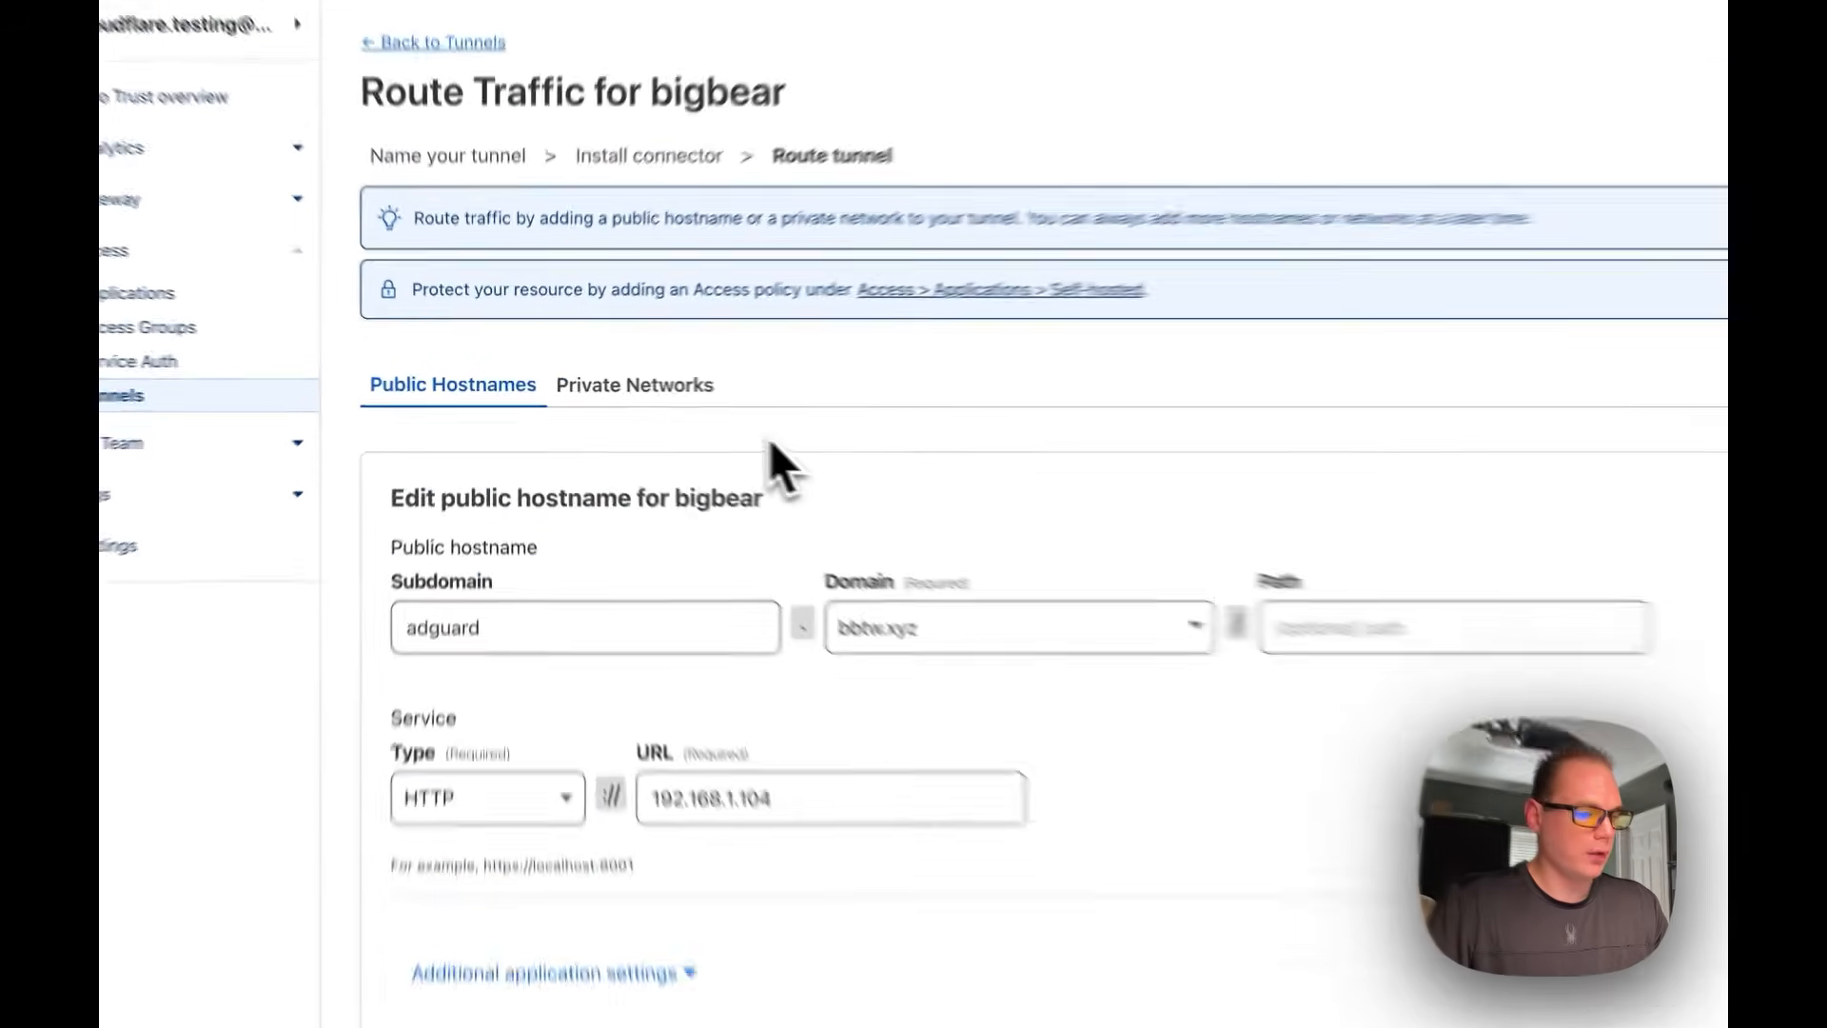
{"action": "scroll", "coordinate": [847, 427], "scroll_direction": "down", "scroll_amount": 1}
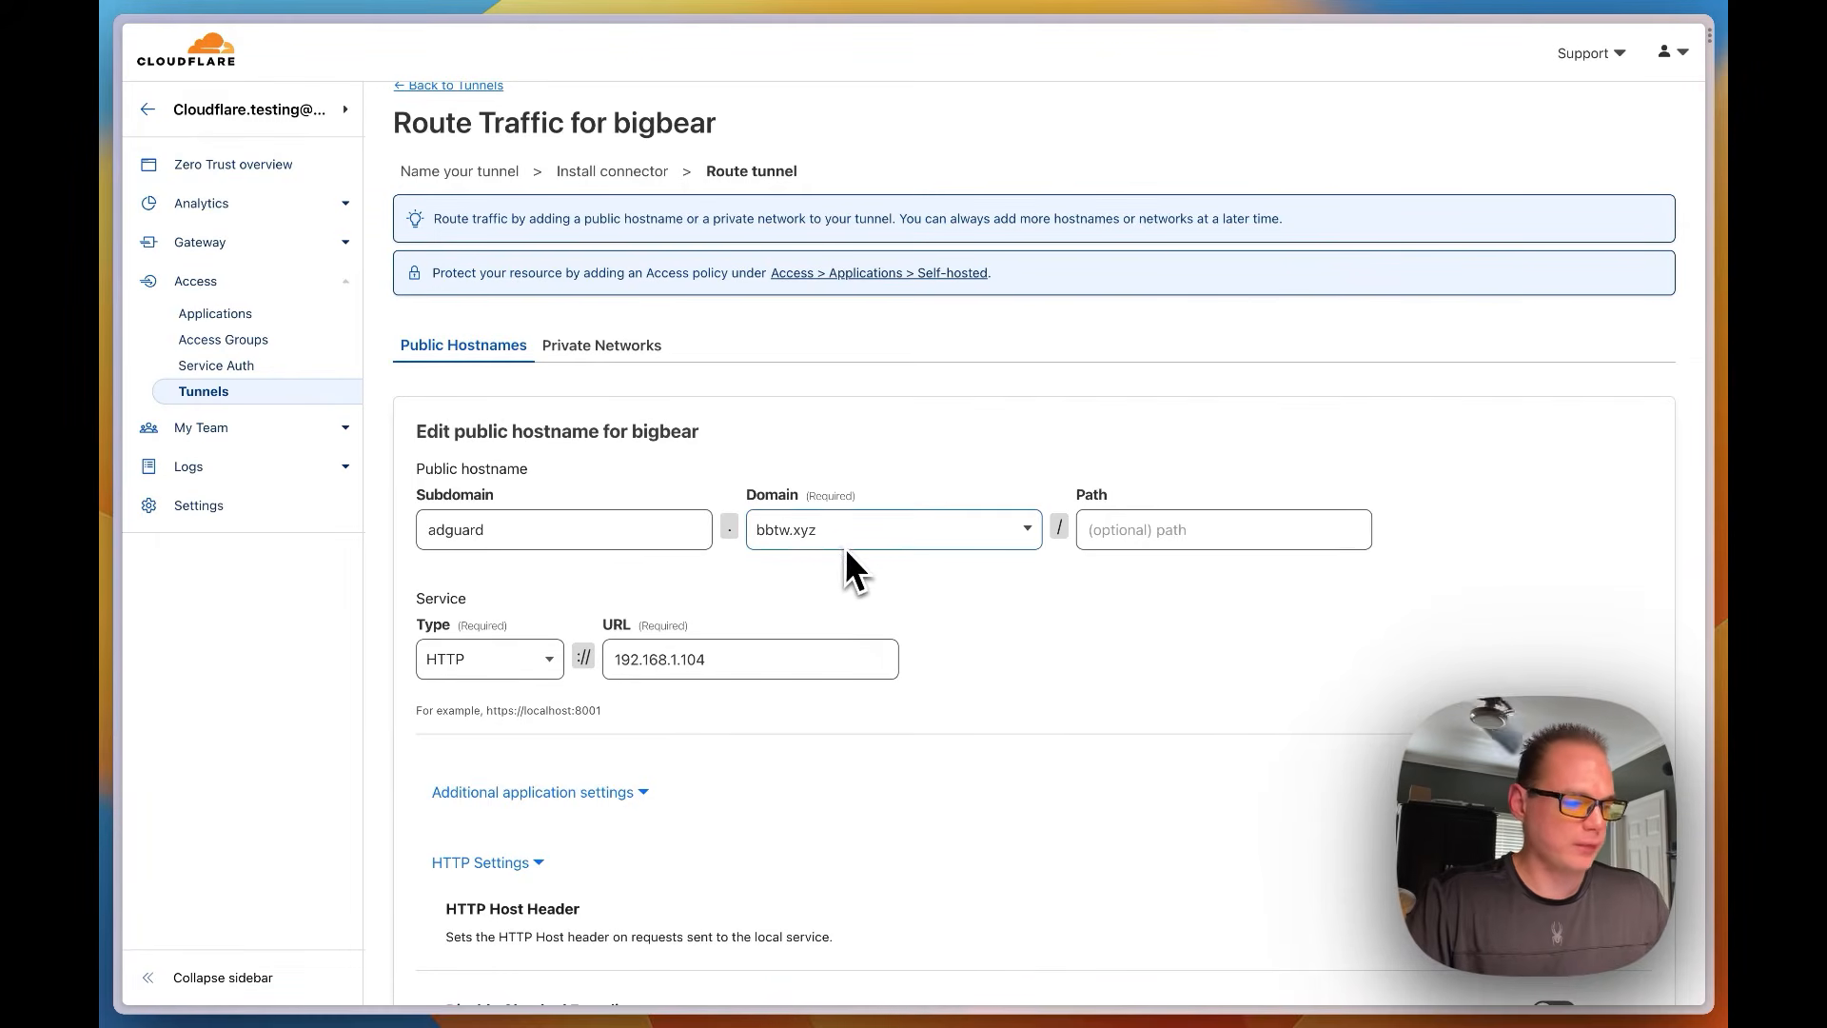
Review the hostname's subdomain and service URL entries, and save the bigbear tunnel
{"action": "left_click", "coordinate": [475, 543]}
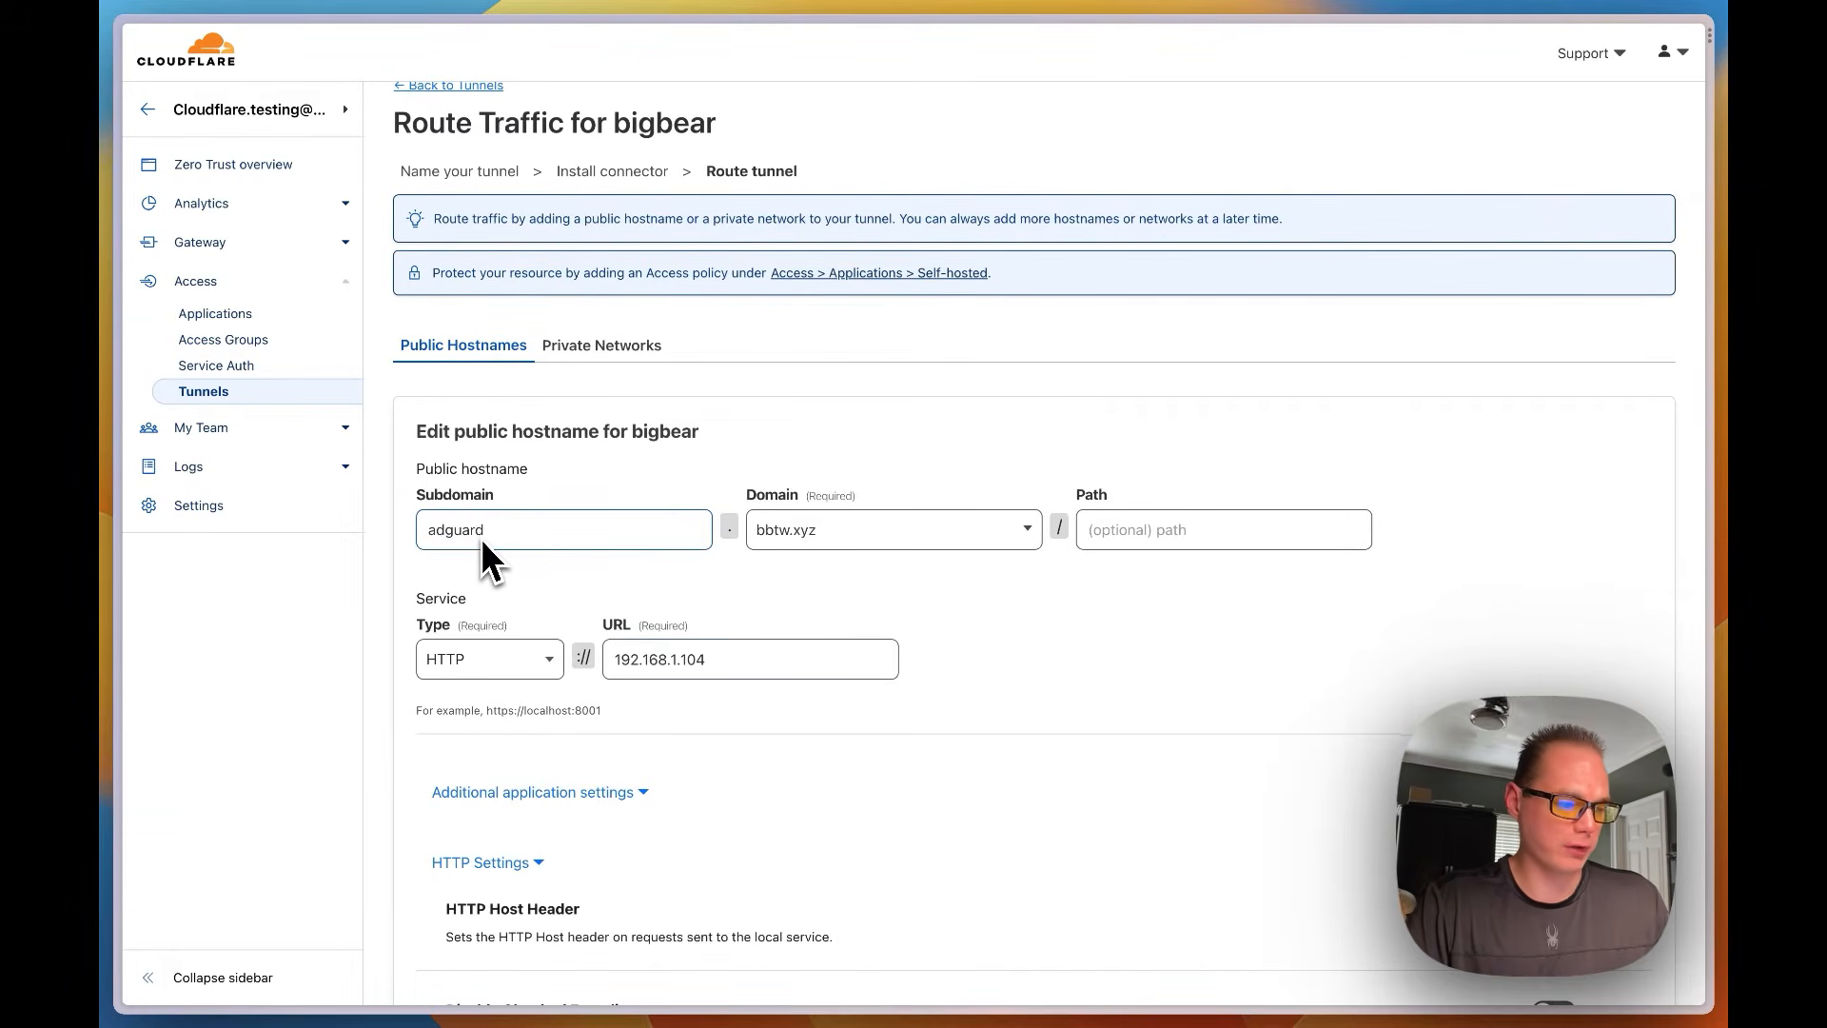
{"action": "left_click", "coordinate": [628, 669]}
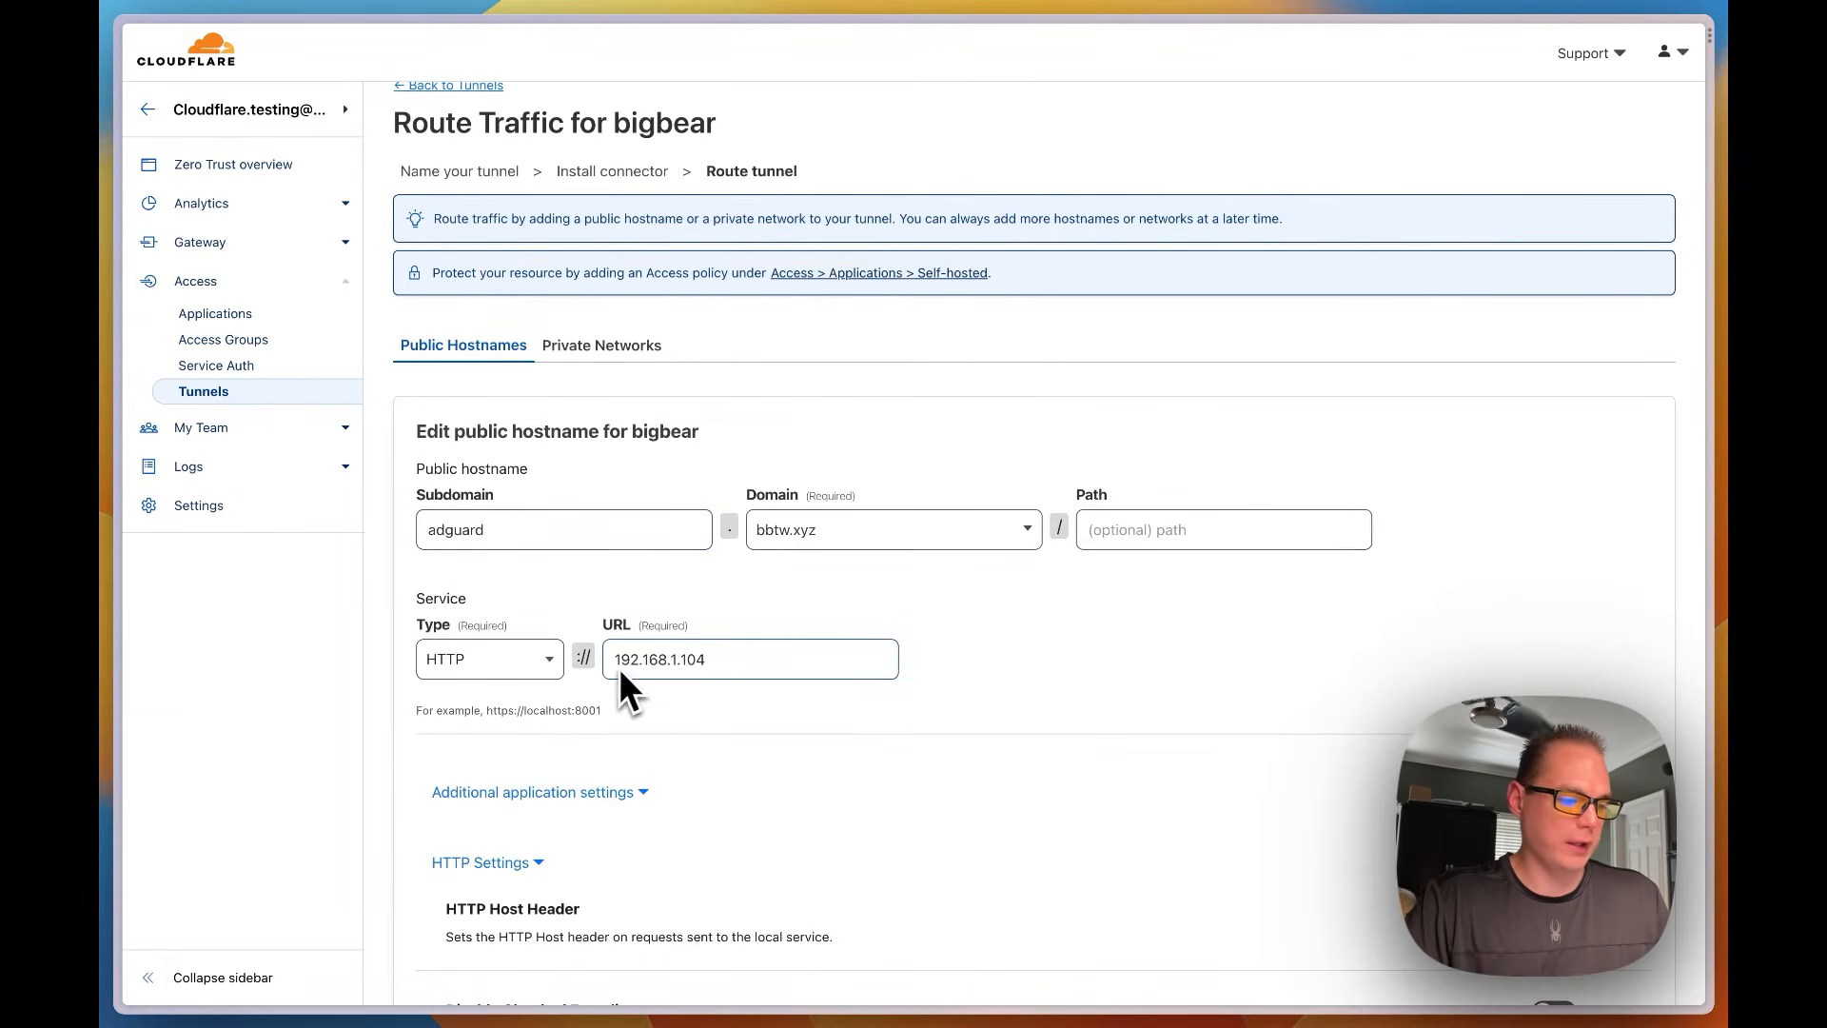
{"action": "scroll", "coordinate": [967, 698], "scroll_direction": "down", "scroll_amount": 5}
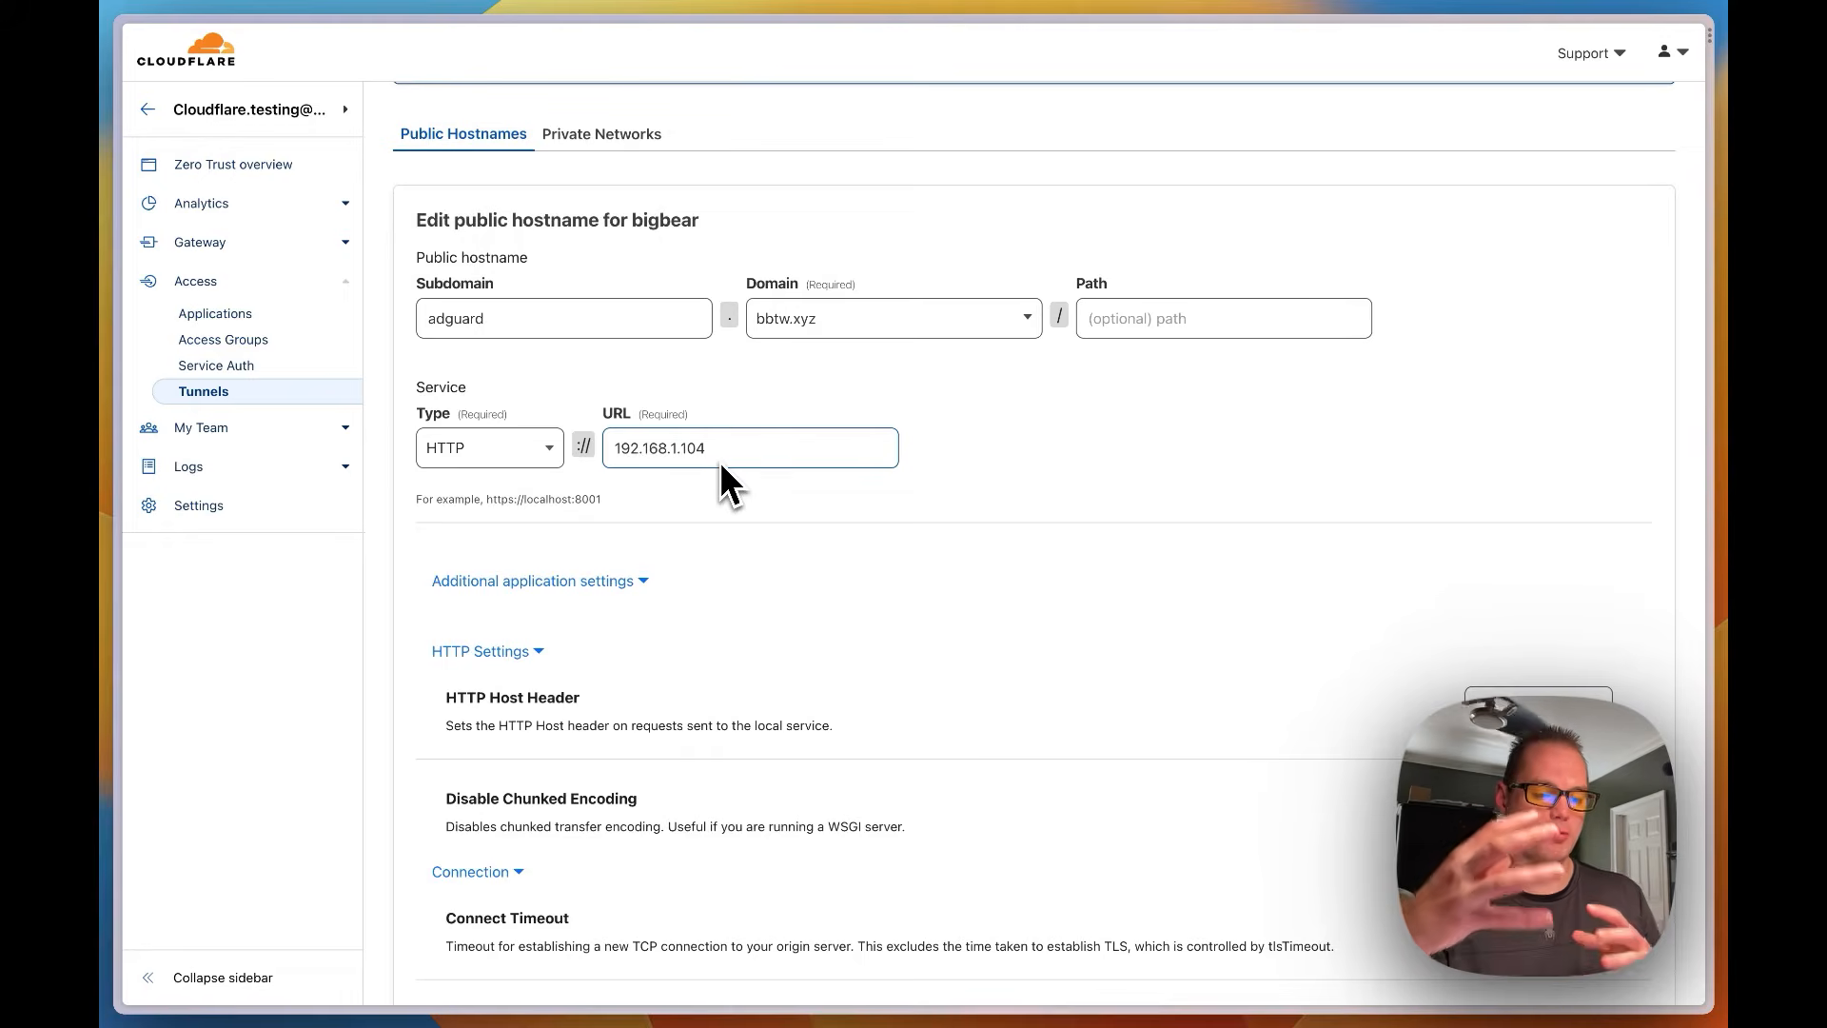
{"action": "scroll", "coordinate": [885, 590], "scroll_direction": "down", "scroll_amount": 15}
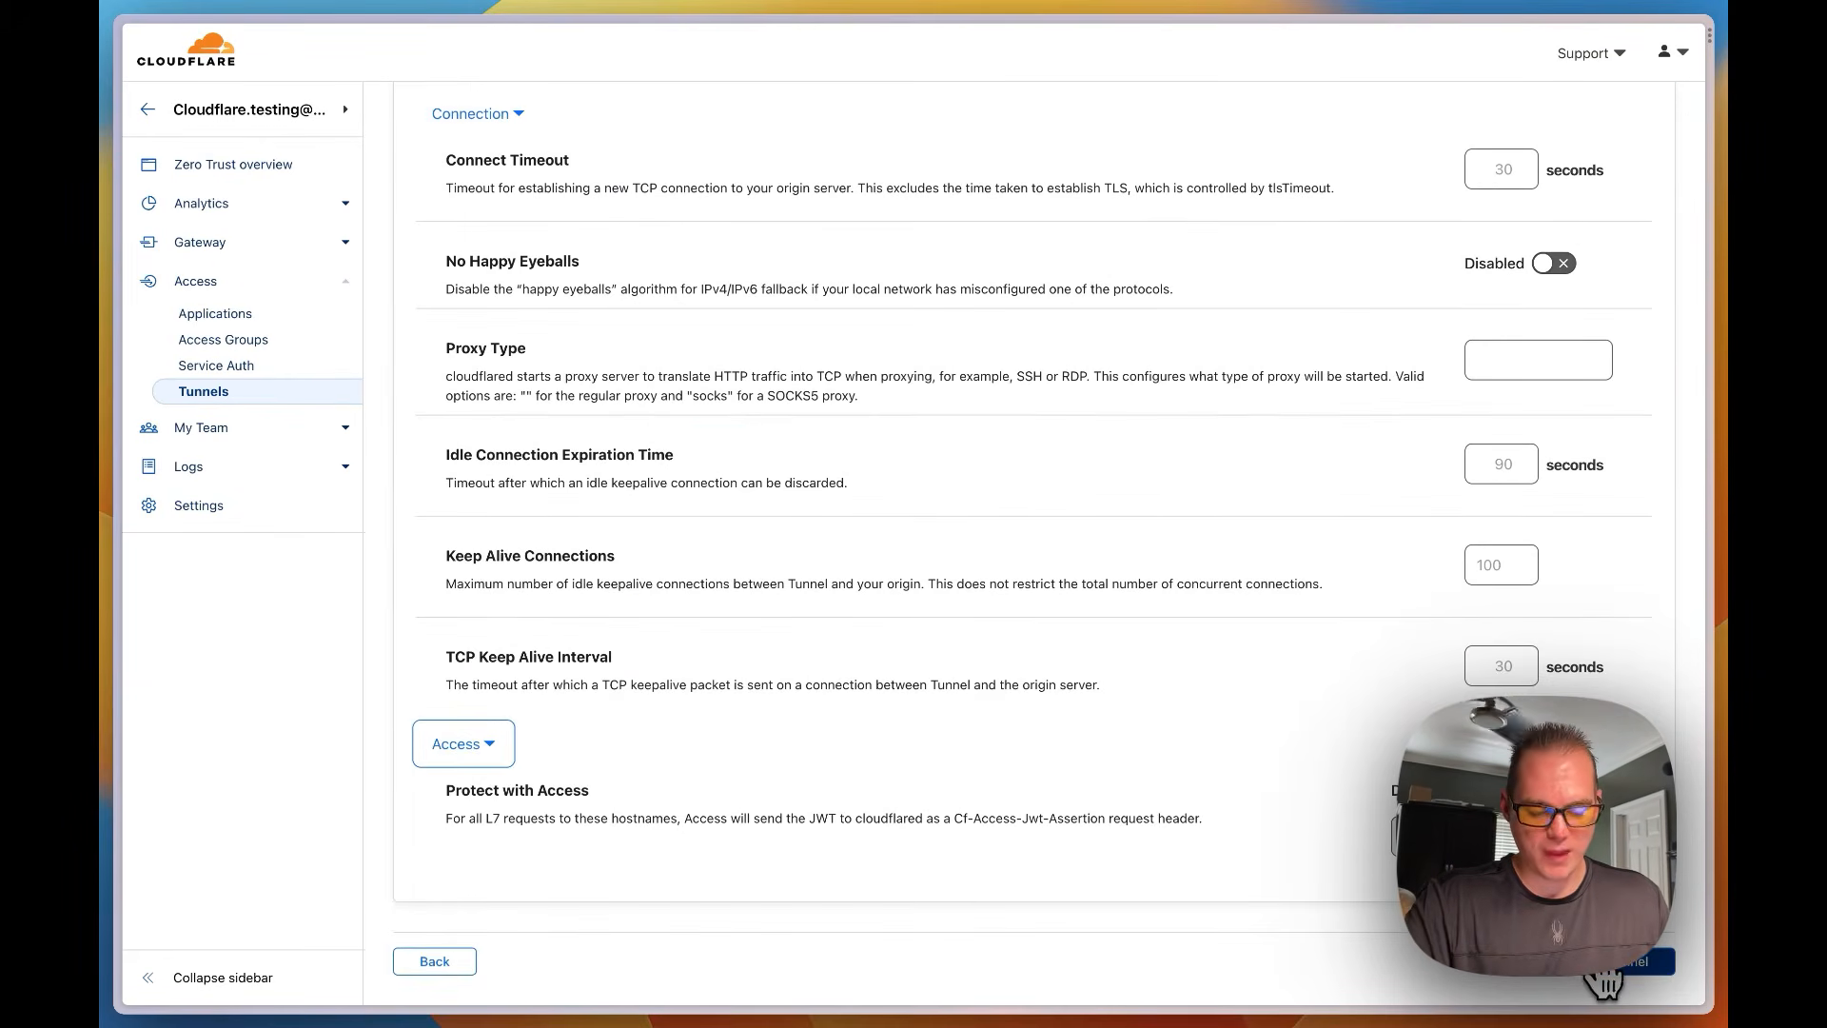
{"action": "left_click", "coordinate": [1602, 969]}
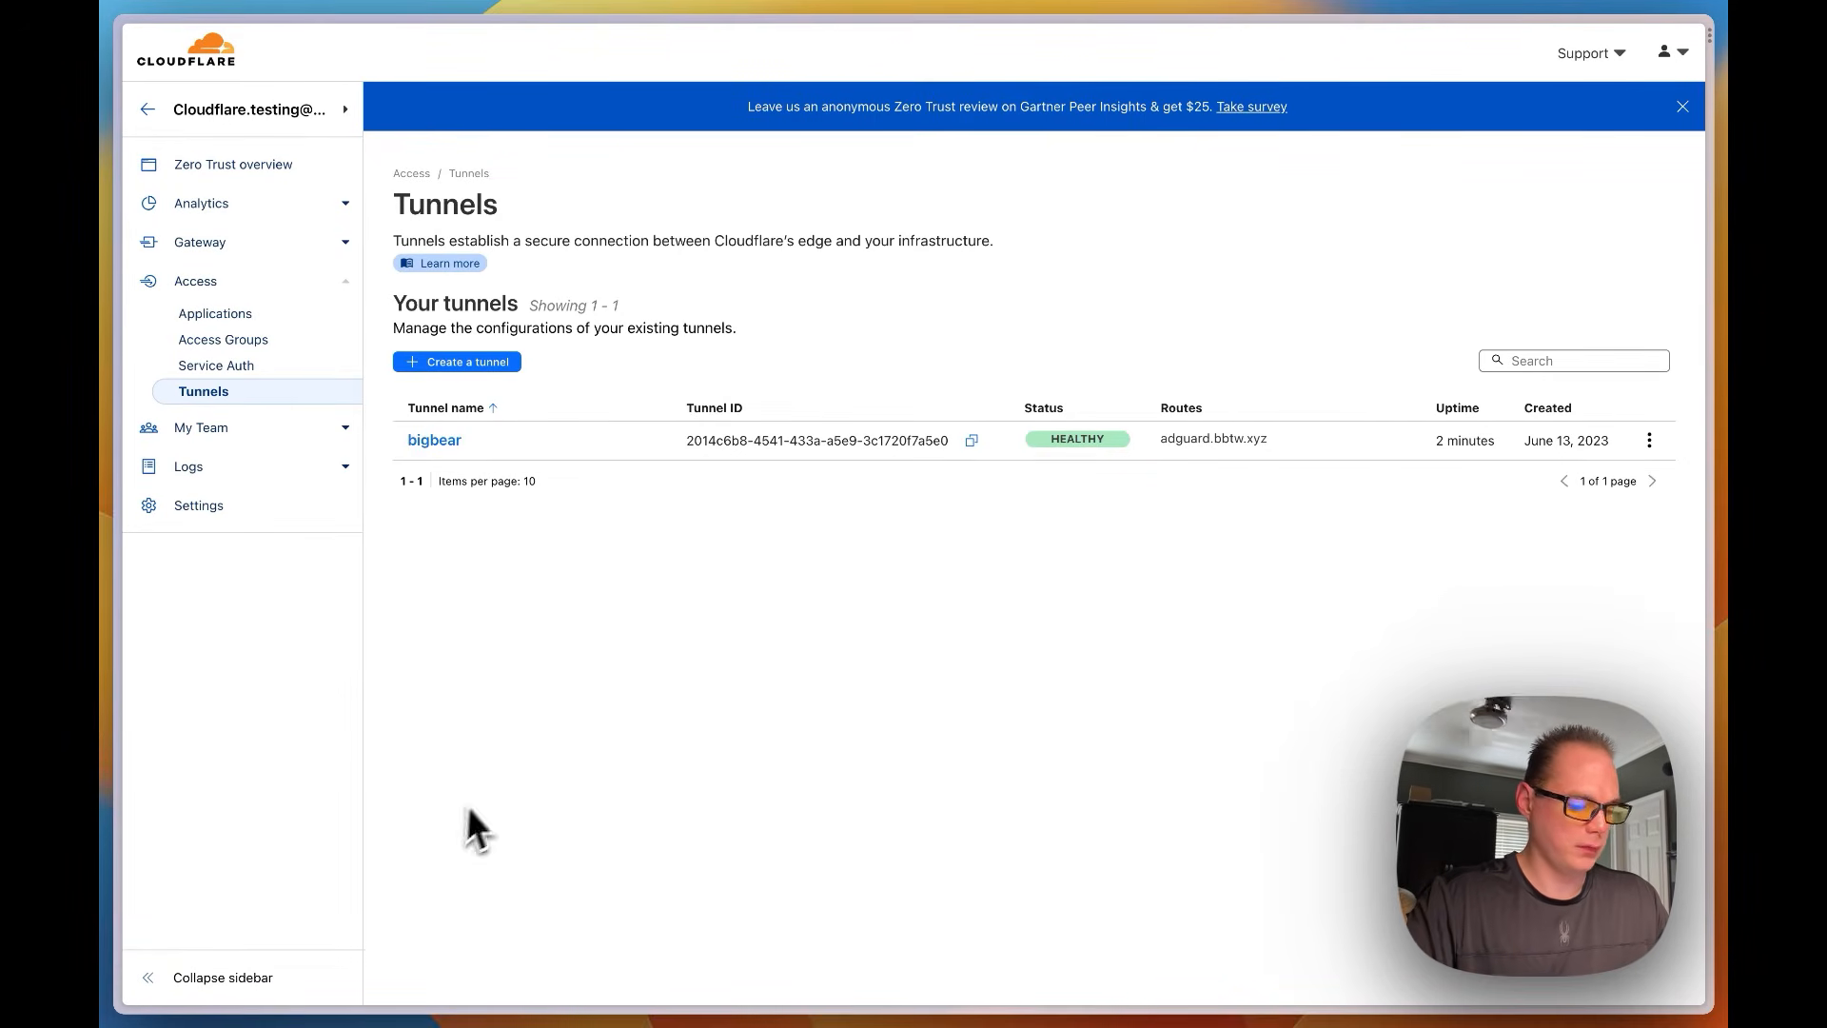
Open adguard.bbtw.xyz in a new browser tab
{"action": "key", "text": "super+t"}
{"action": "type", "text": "adguard"}
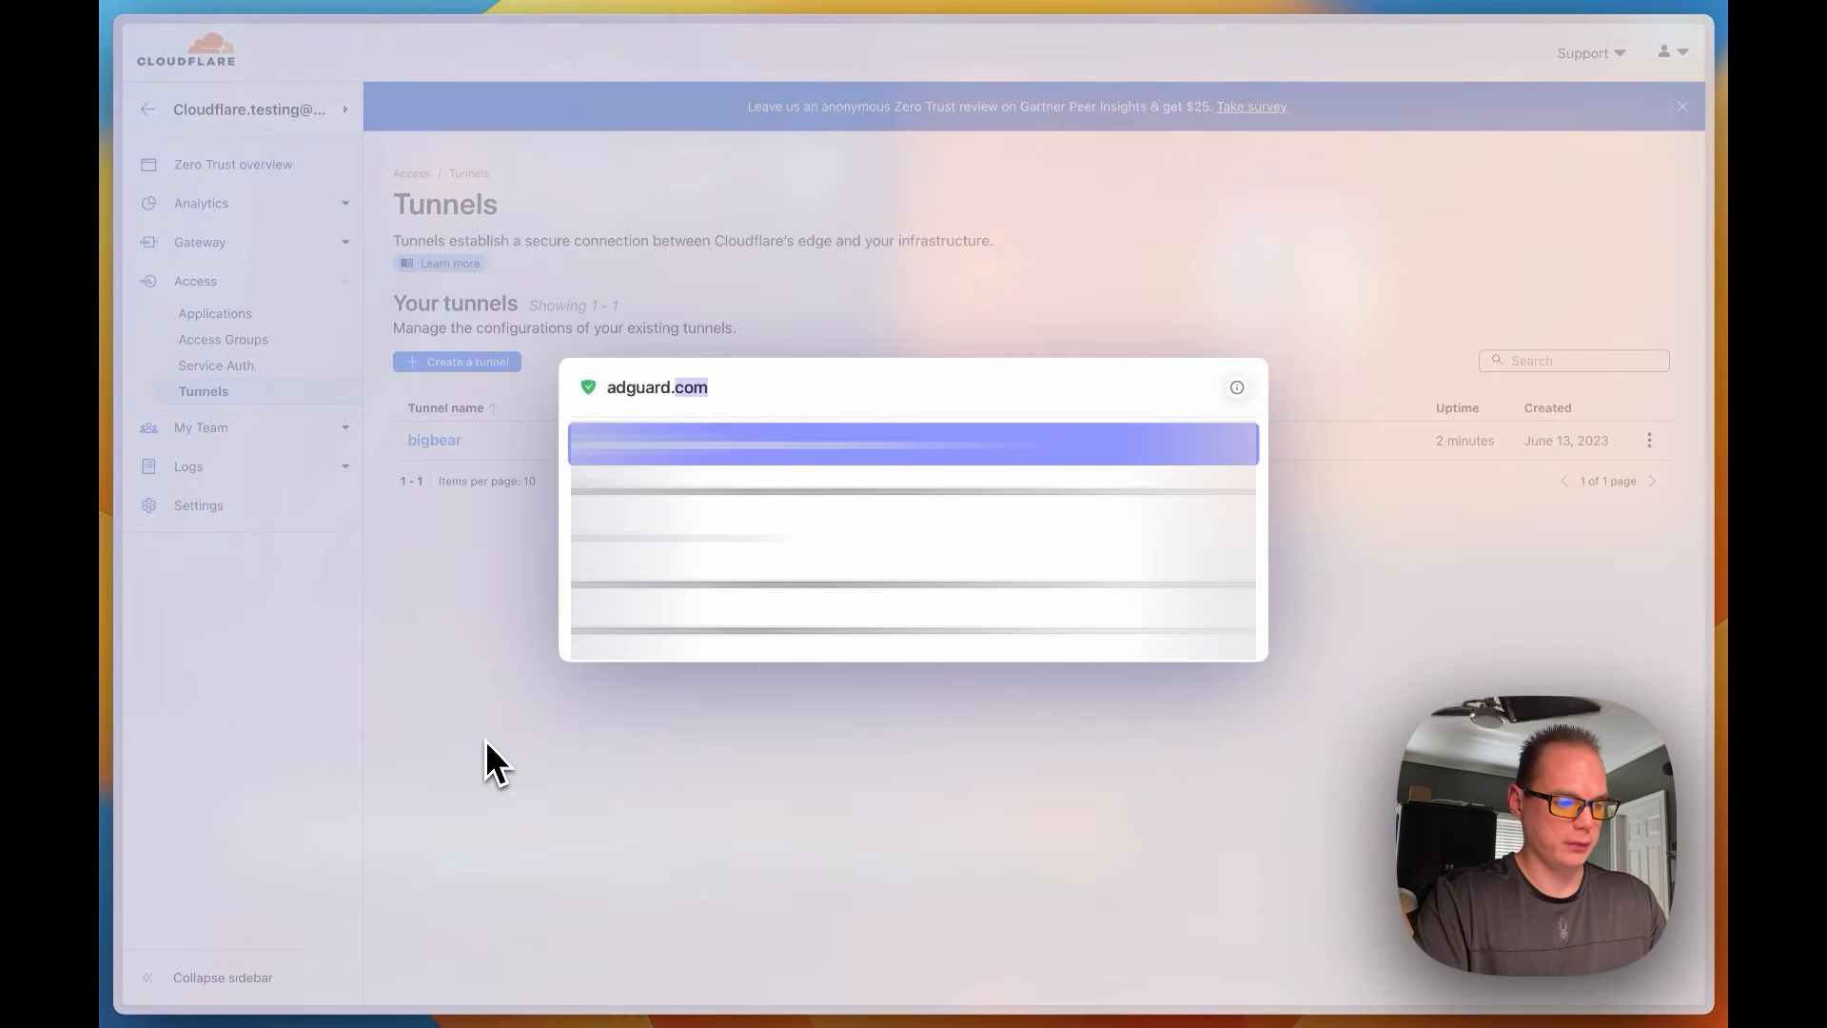
{"action": "type", "text": ".bbtw."}
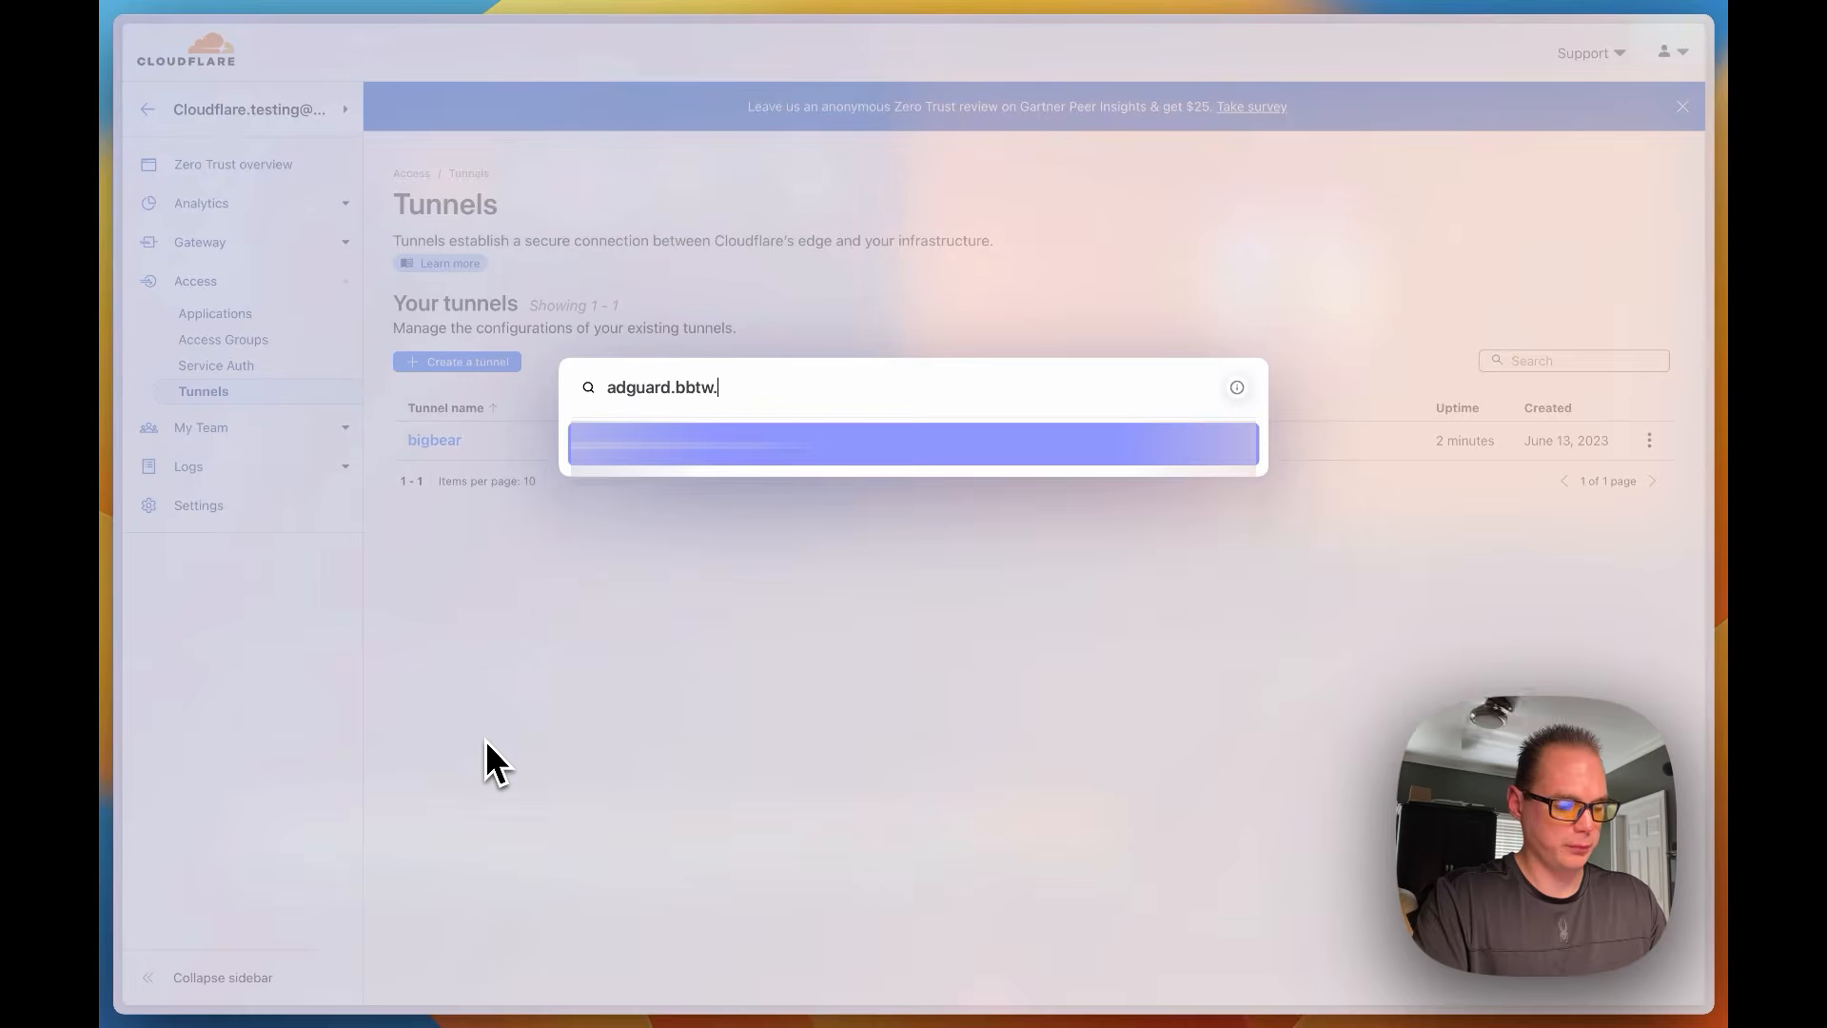
{"action": "type", "text": "xyz"}
{"action": "key", "text": "Return"}
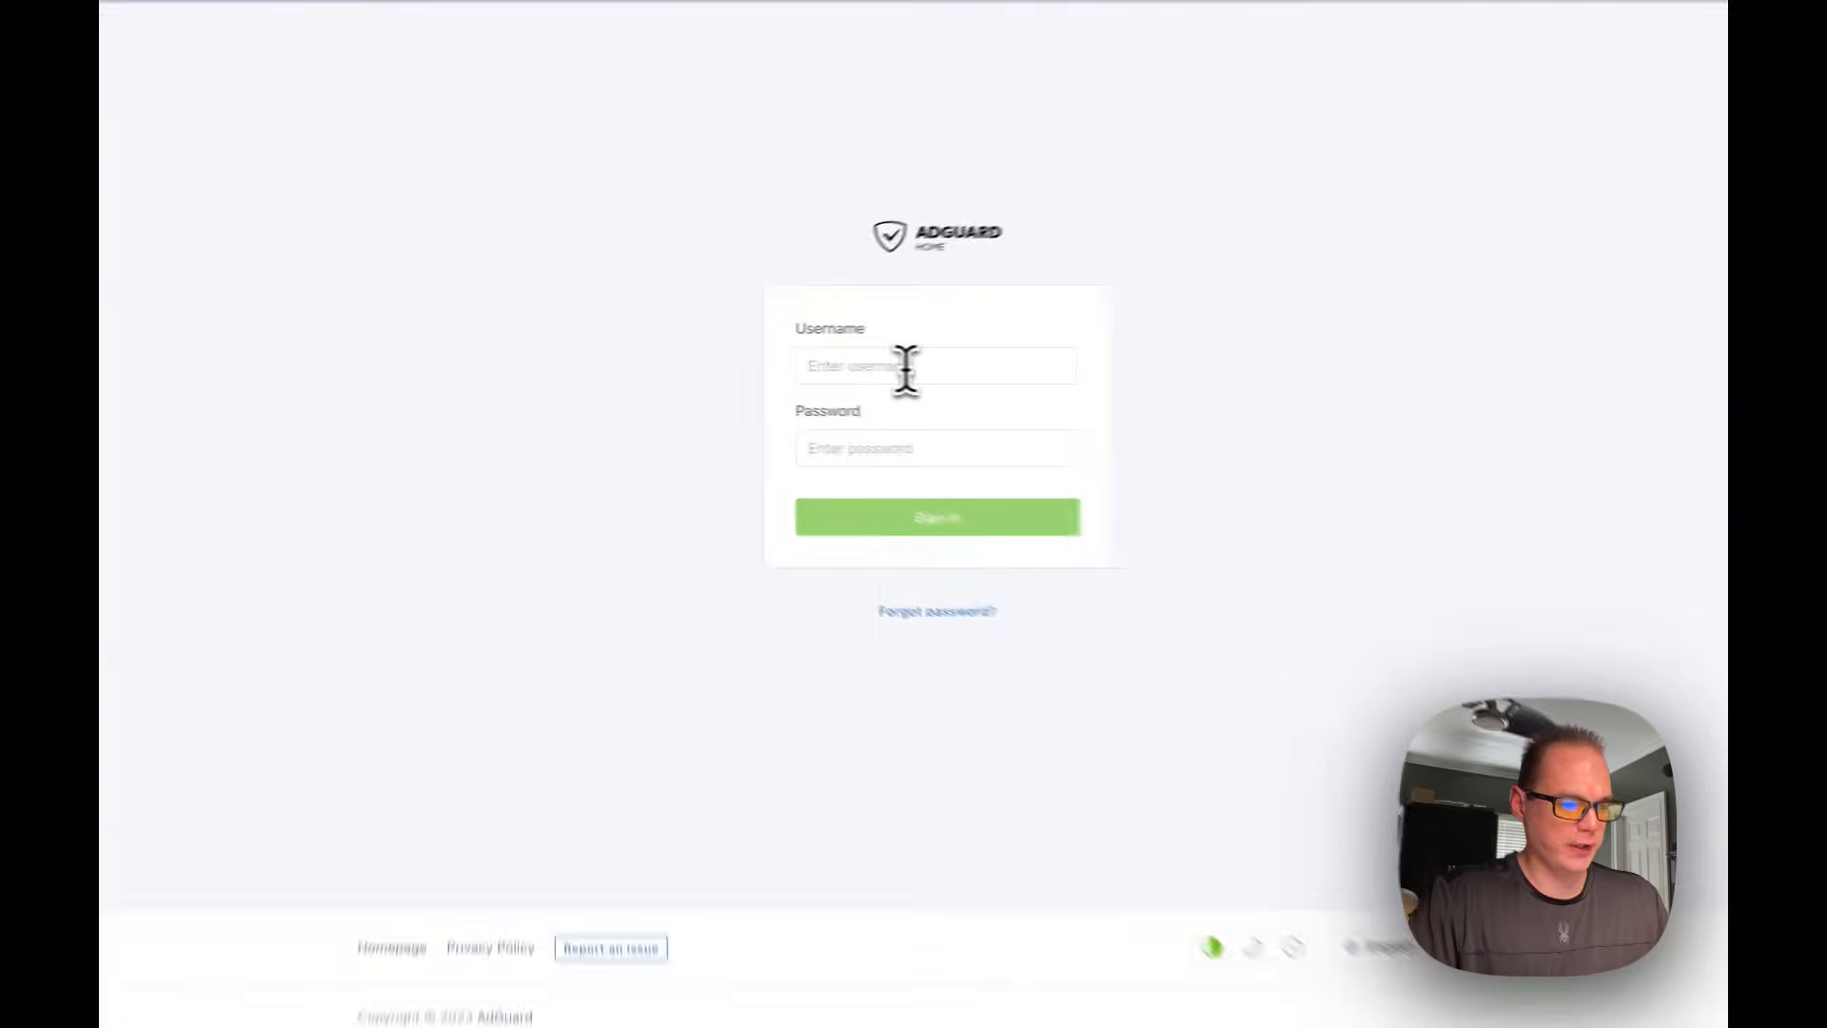
Sign in to AdGuard Home with the username bigbear and the account password
{"action": "left_click", "coordinate": [905, 369]}
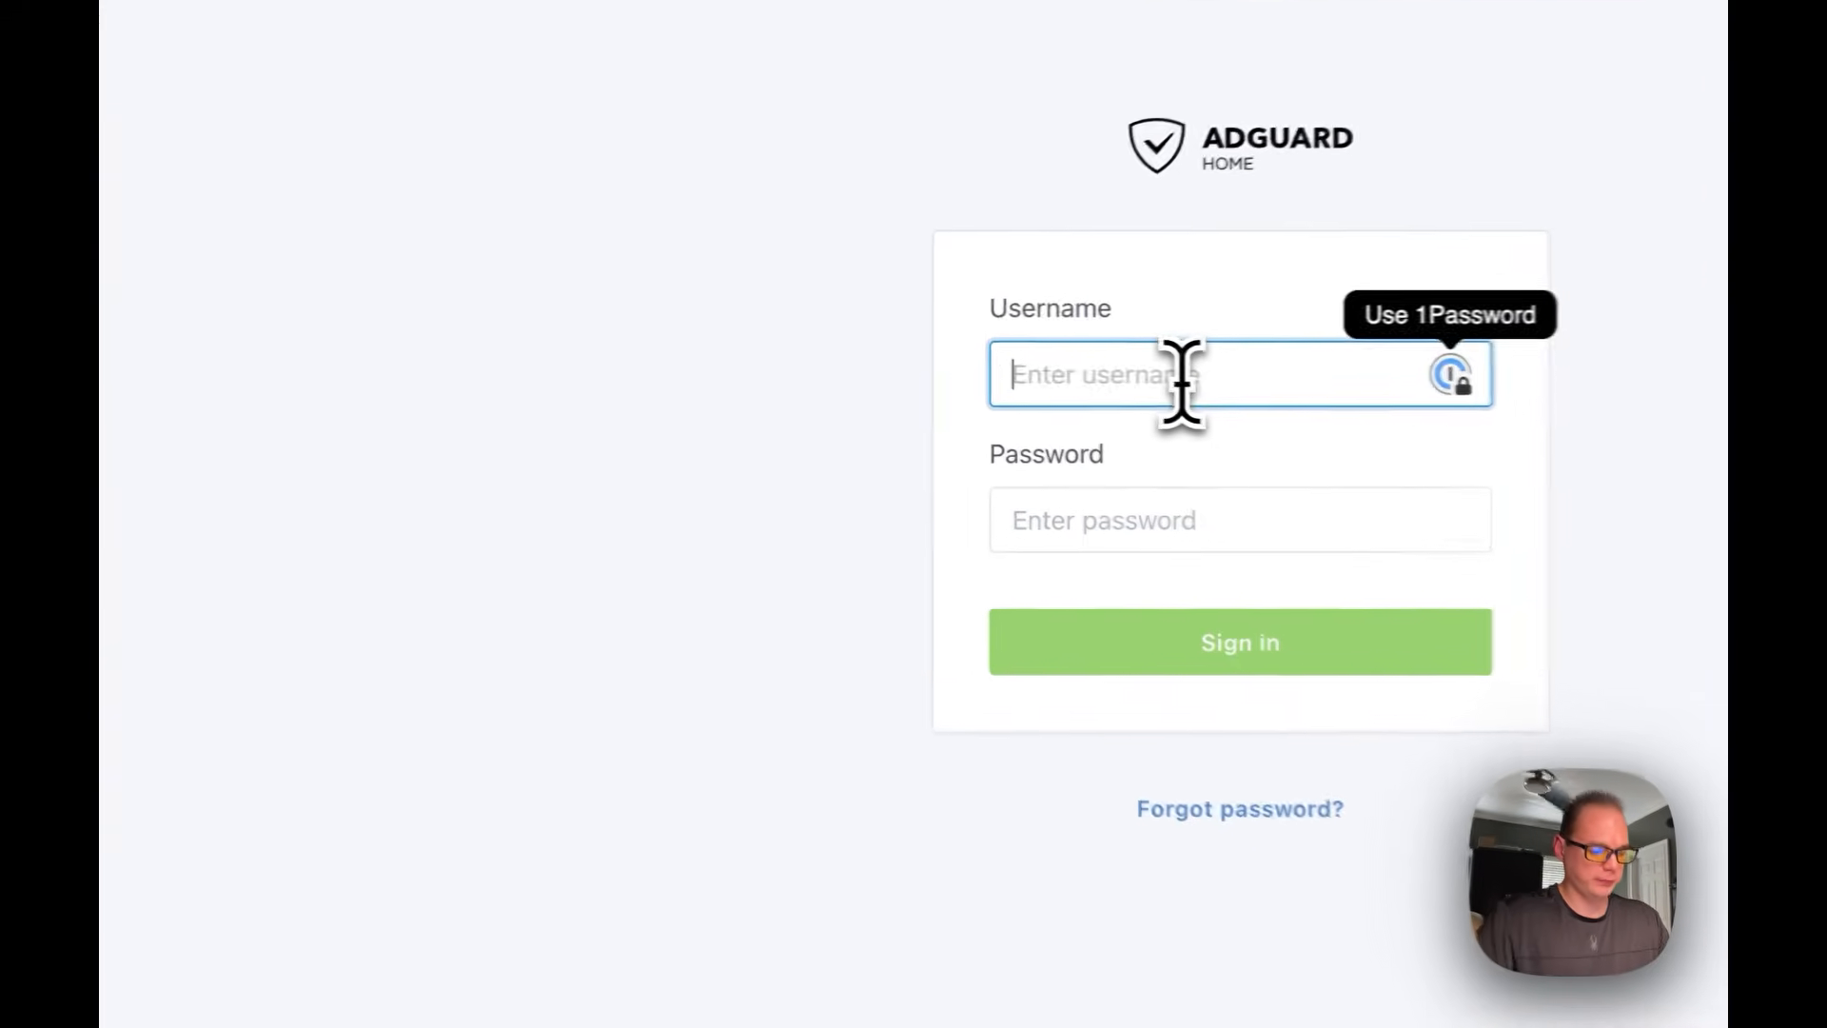
{"action": "type", "text": "bigbear"}
{"action": "key", "text": "Tab"}
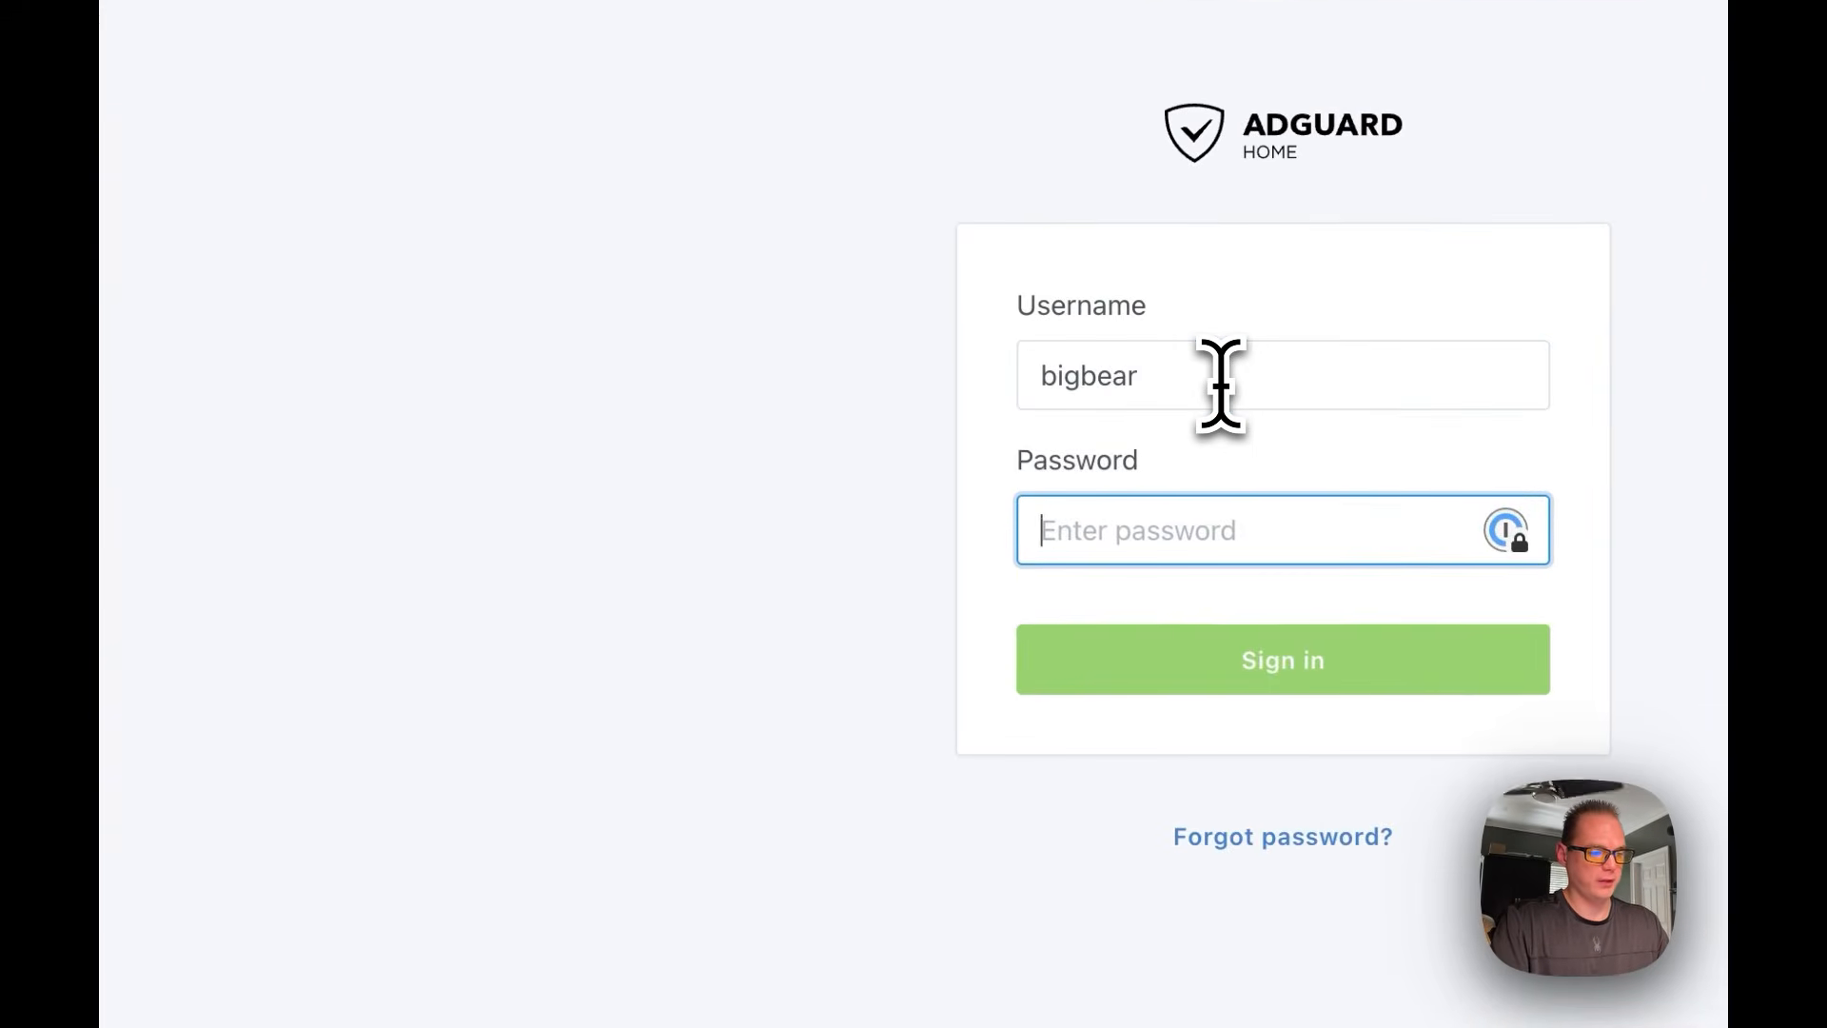
{"action": "type", "text": "•••••••••••"}
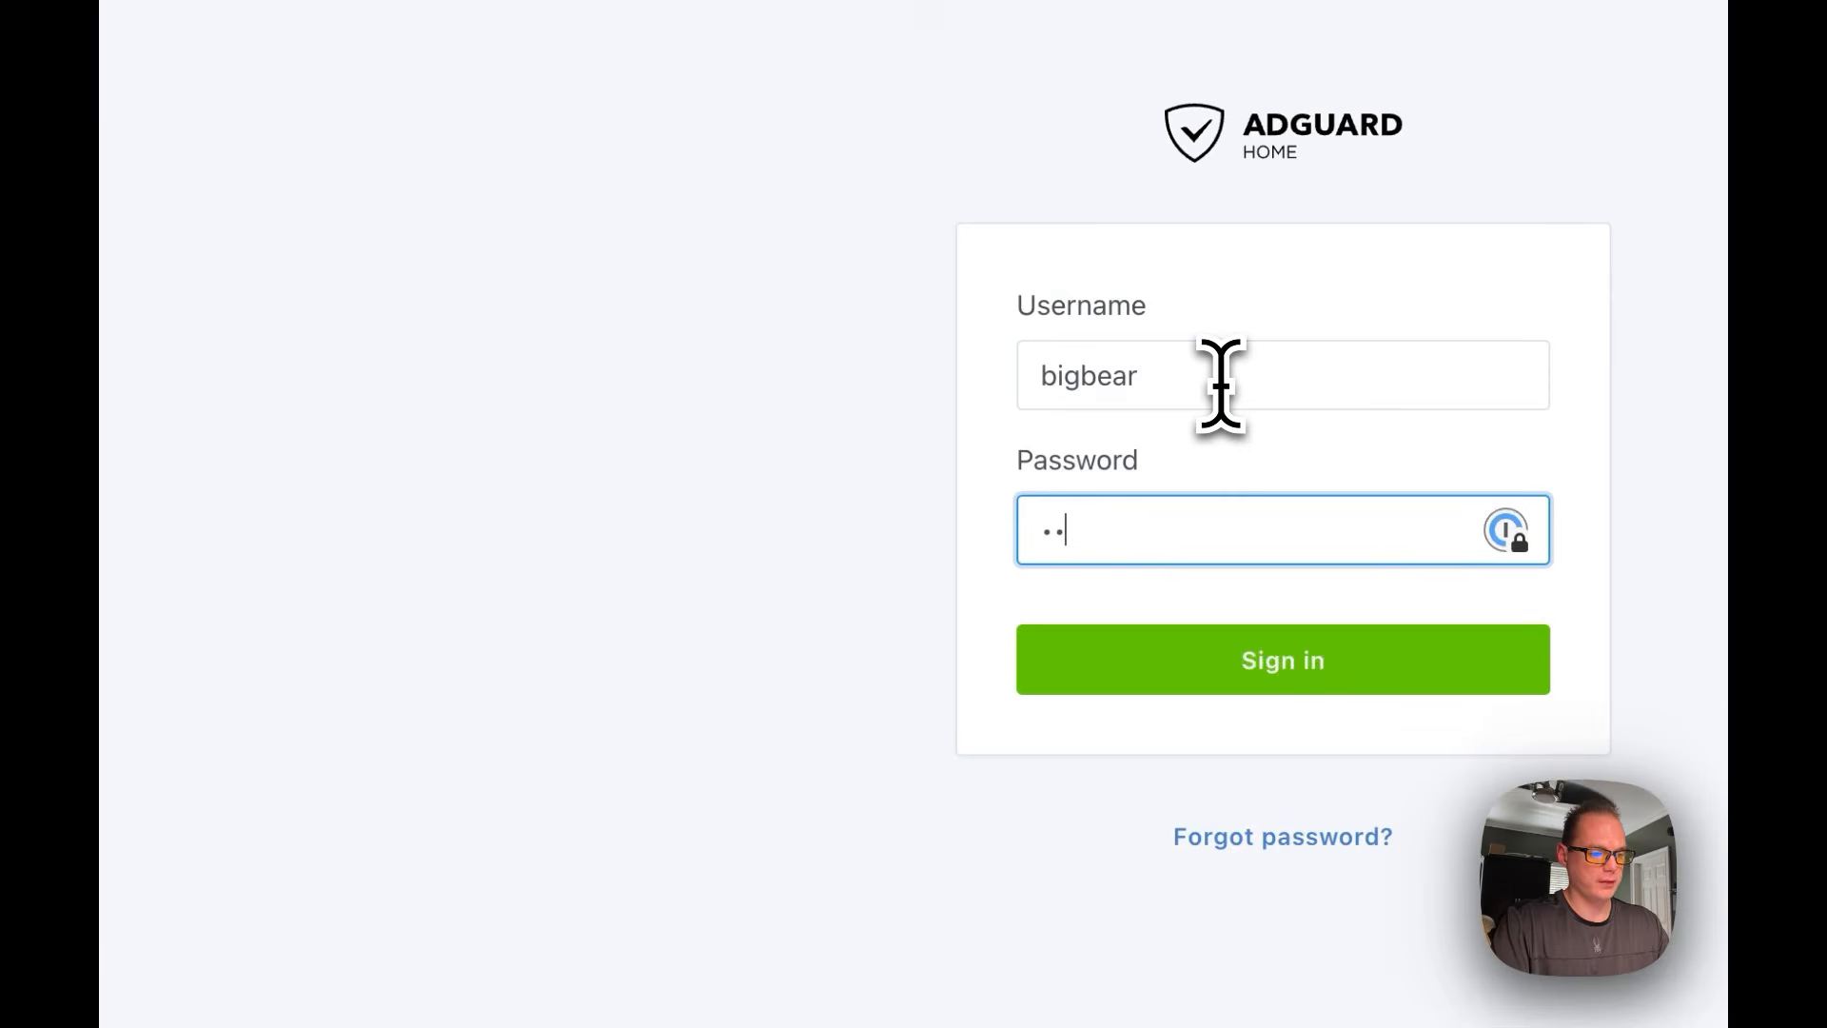
{"action": "type", "text": "•"}
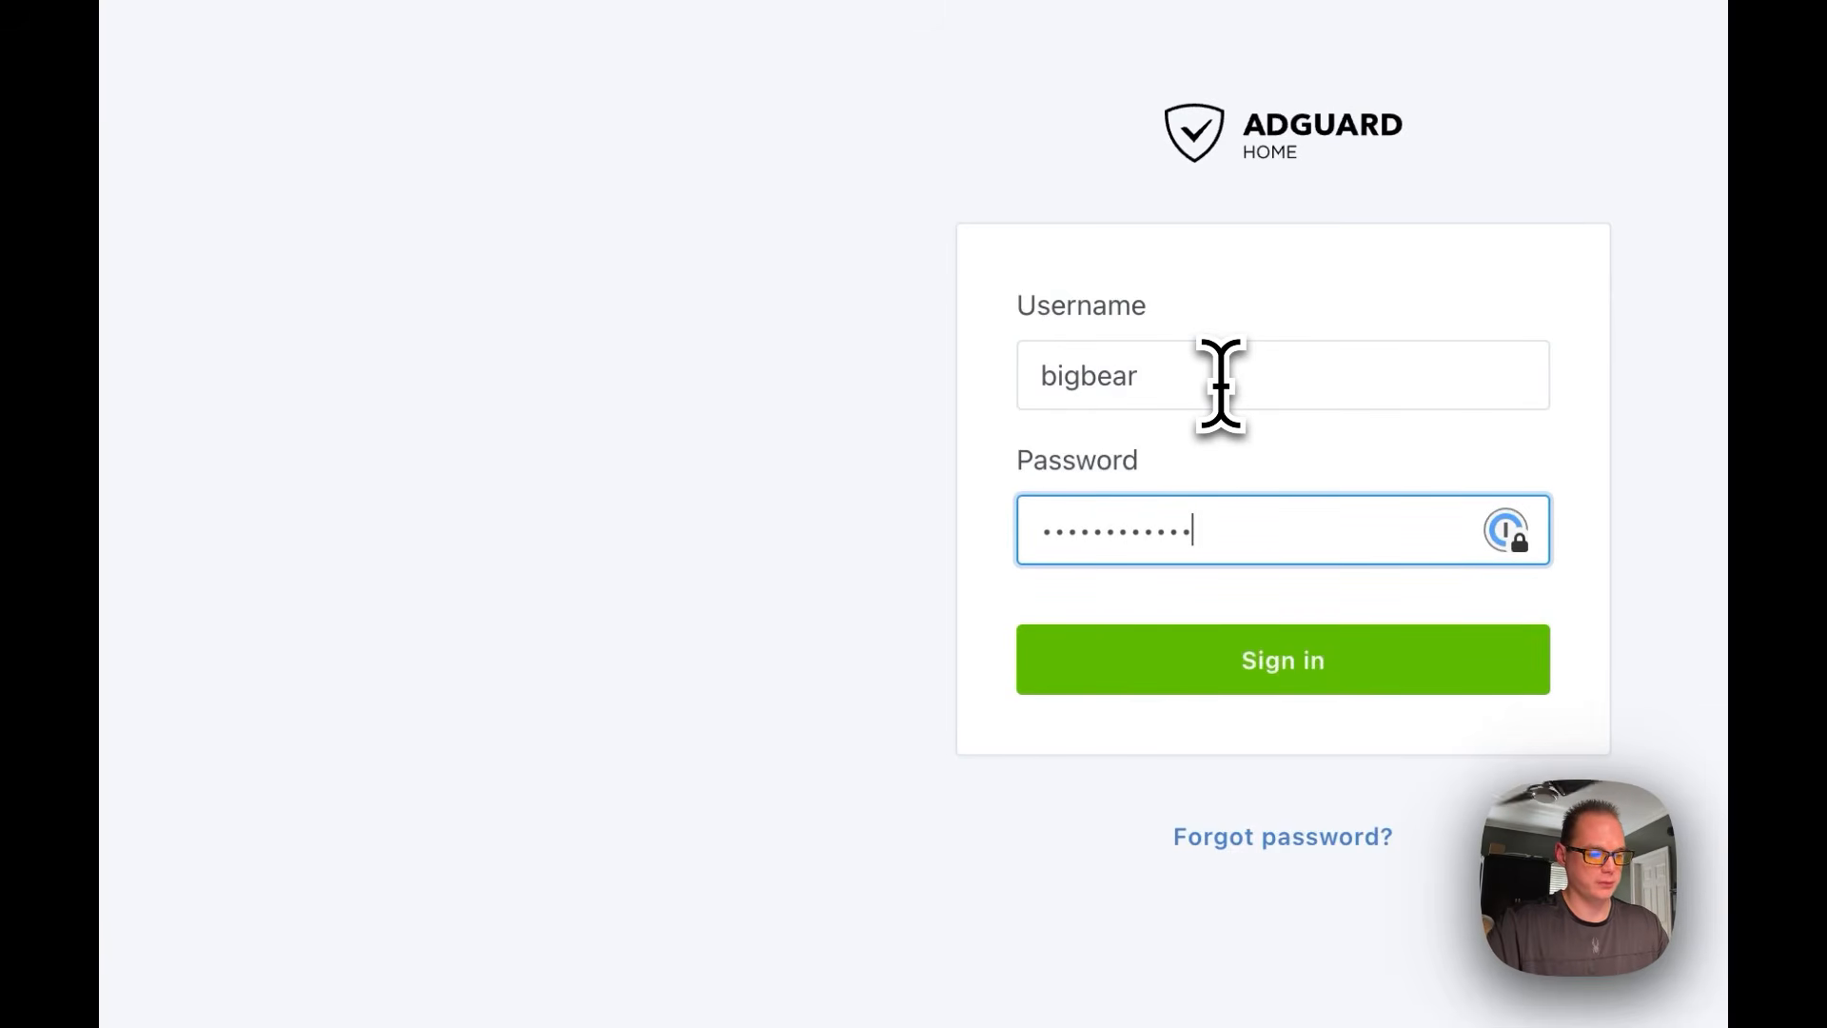
{"action": "left_click", "coordinate": [1241, 655]}
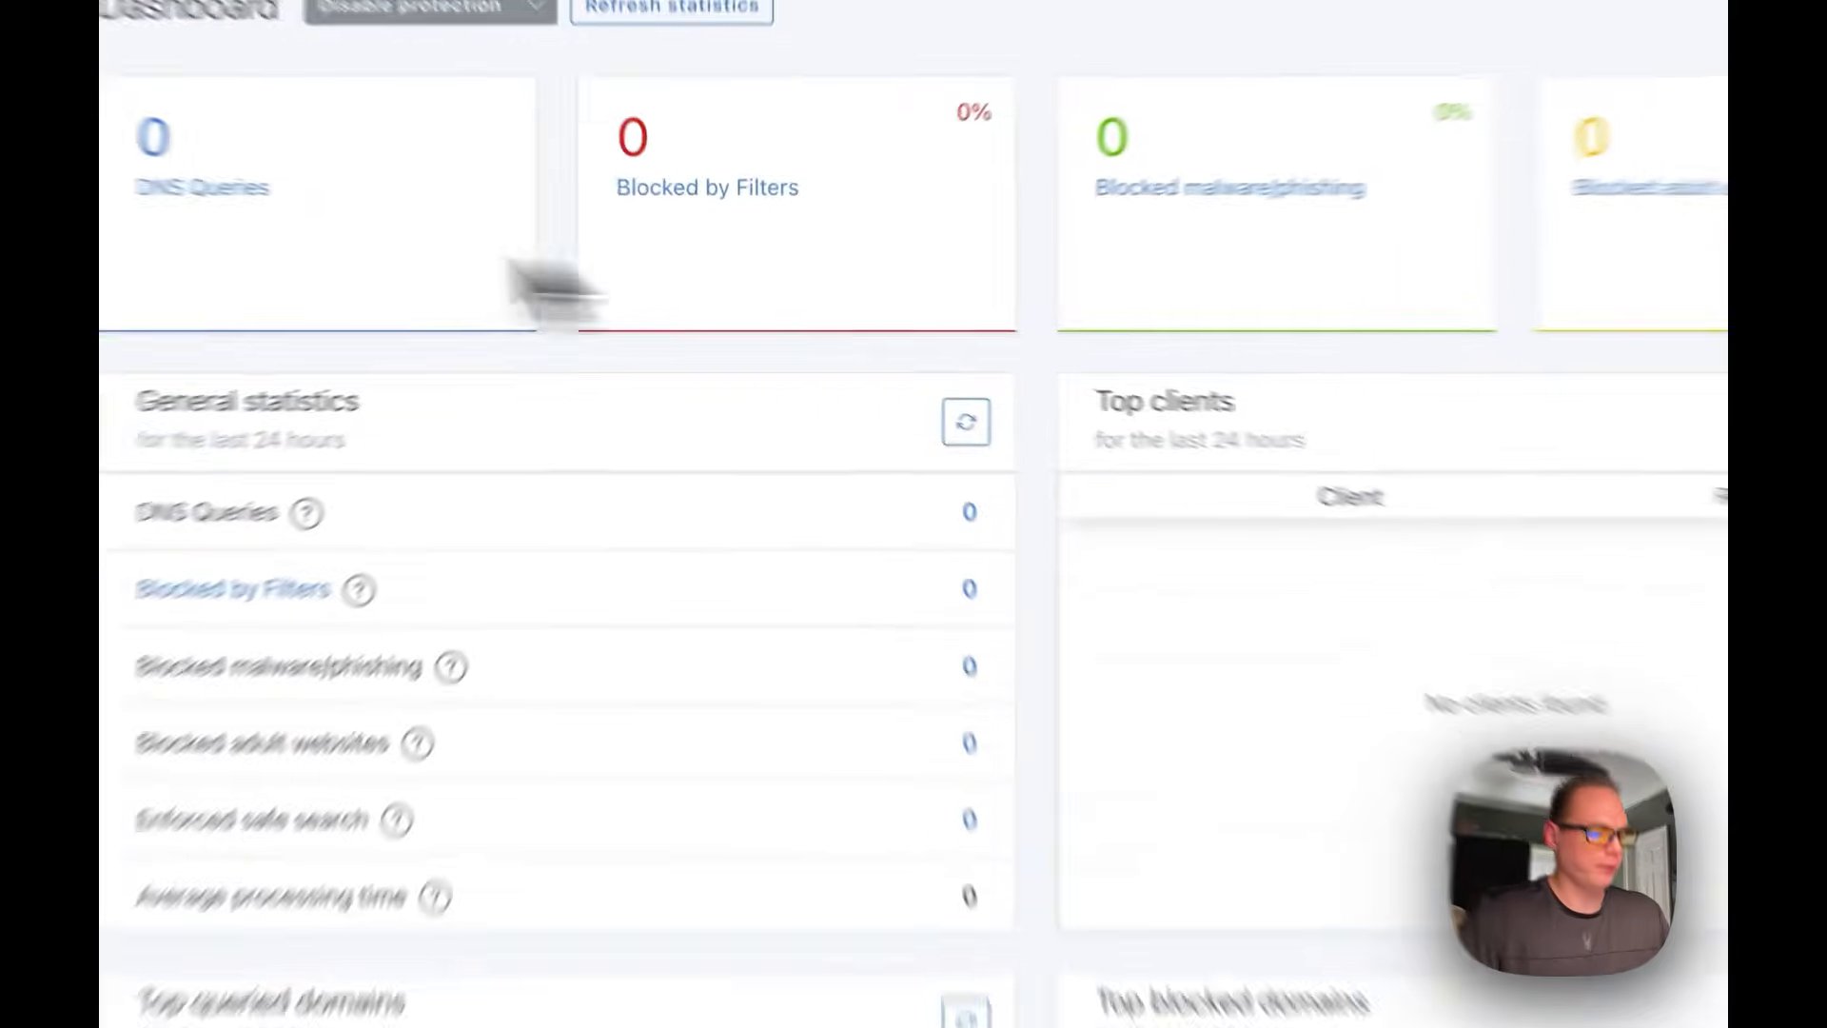
Look over the AdGuard Home dashboard statistics and switch back to the Cloudflare Tunnels page
{"action": "scroll", "coordinate": [300, 260], "scroll_direction": "down", "scroll_amount": 3}
{"action": "scroll", "coordinate": [303, 260], "scroll_direction": "up", "scroll_amount": 4}
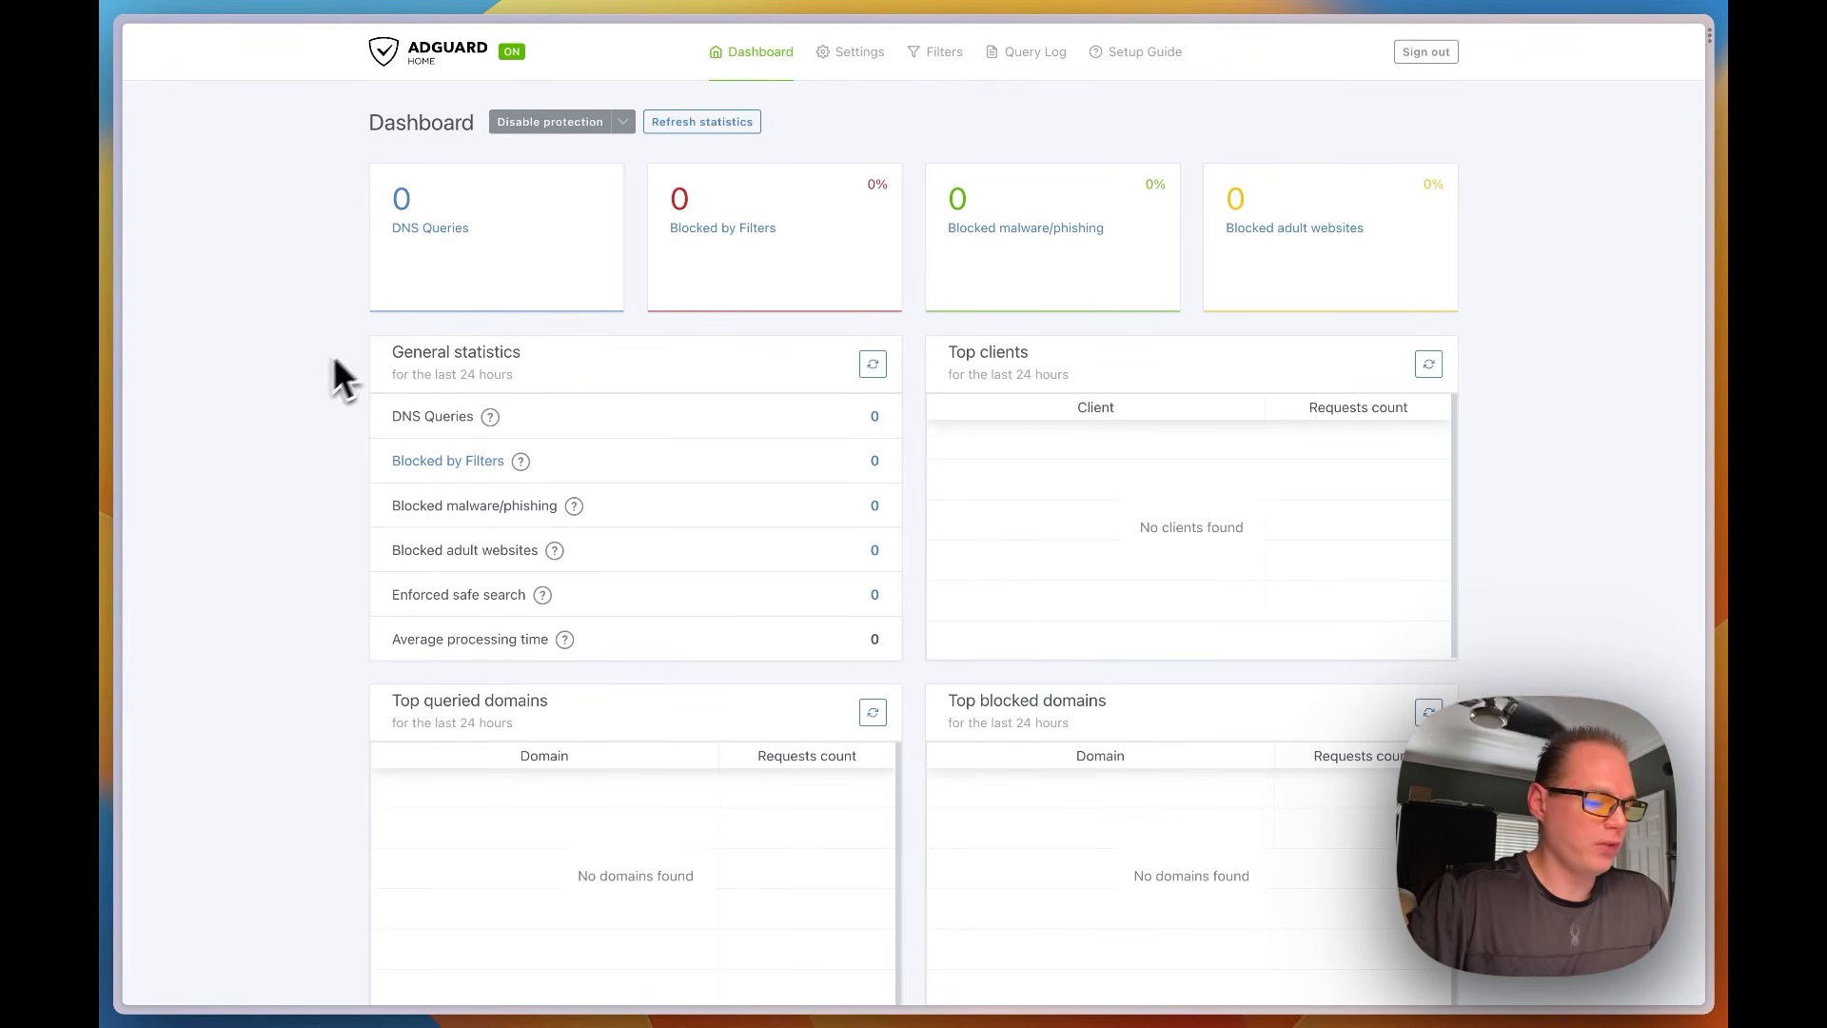
{"action": "mouse_move", "coordinate": [121, 390]}
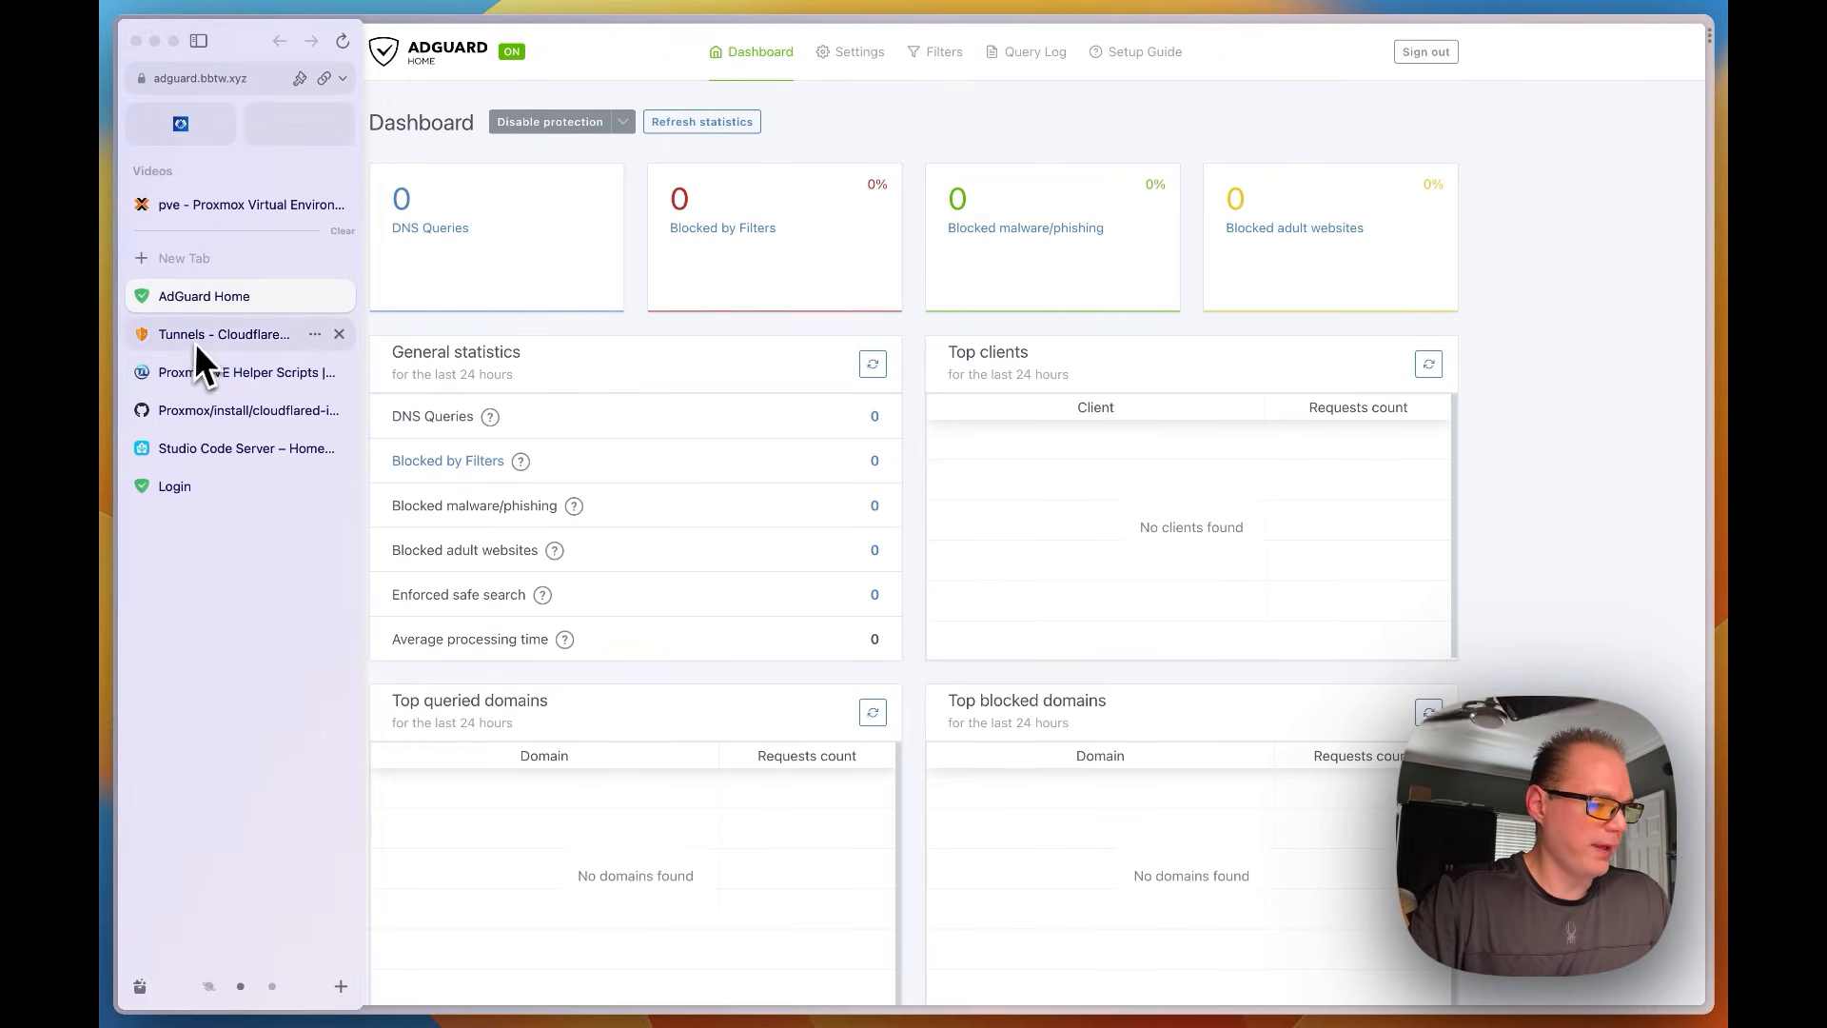
{"action": "left_click", "coordinate": [195, 345]}
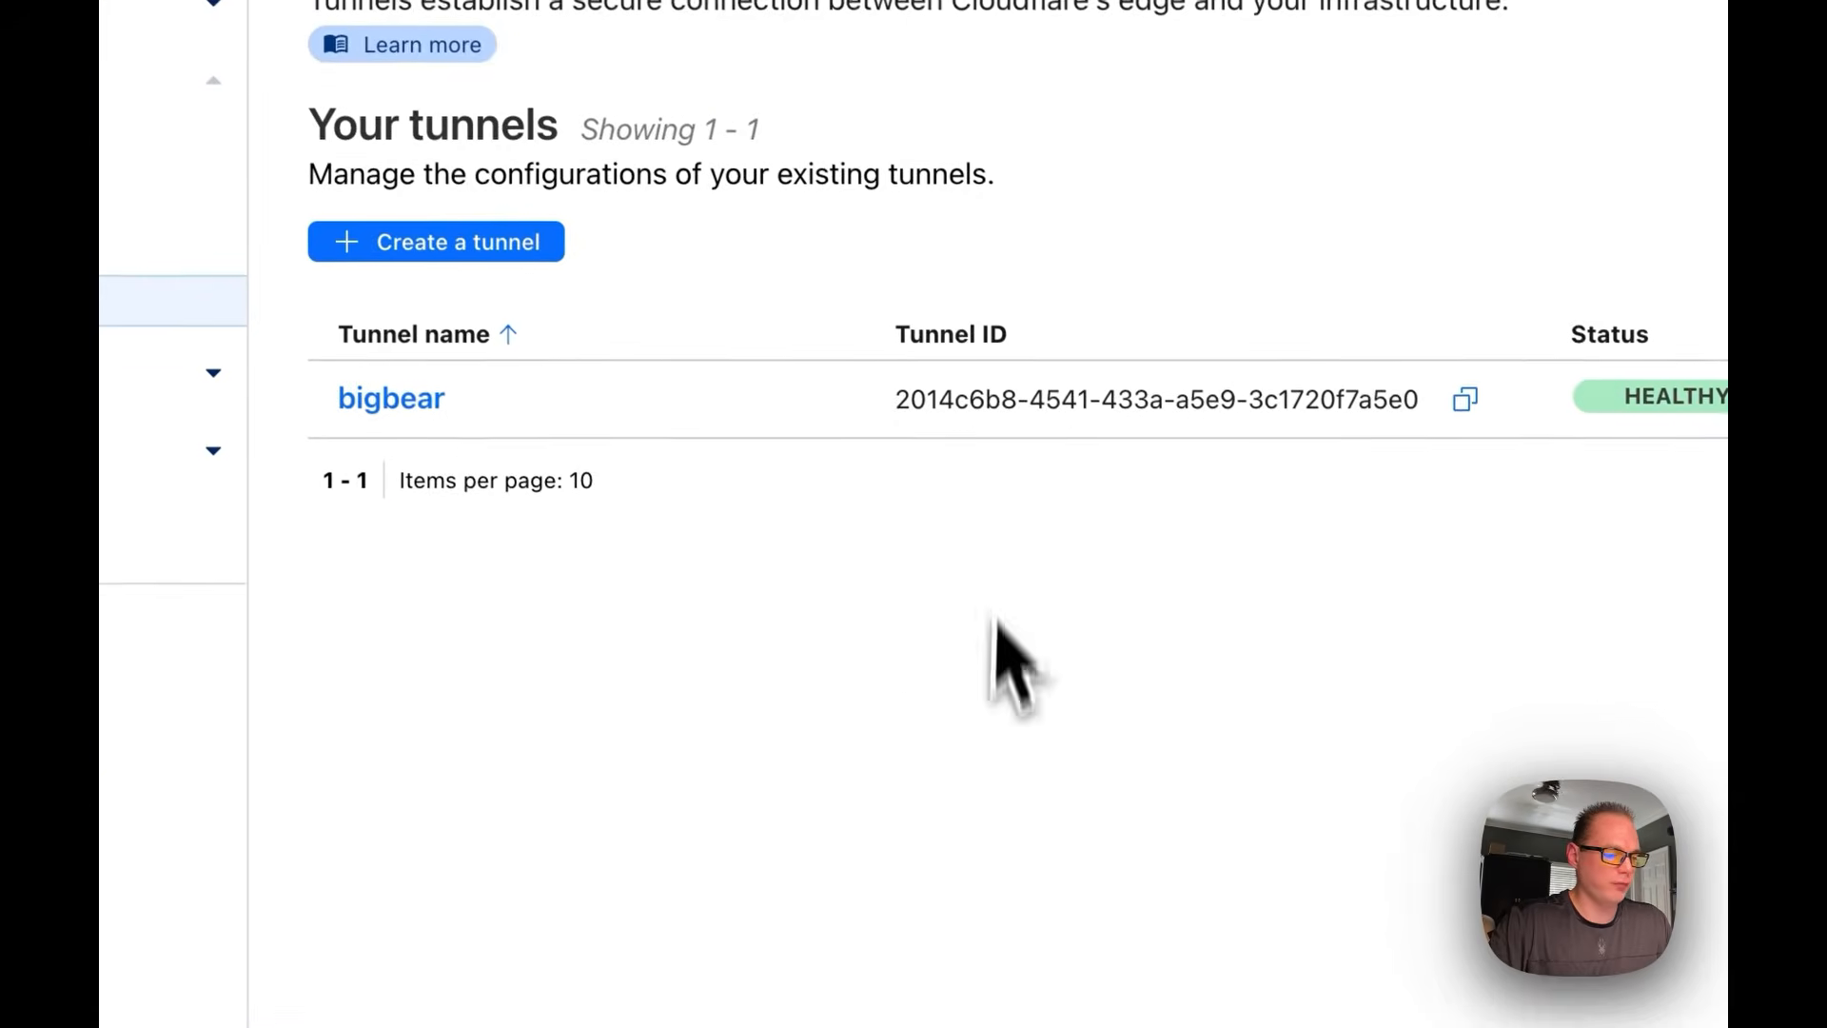